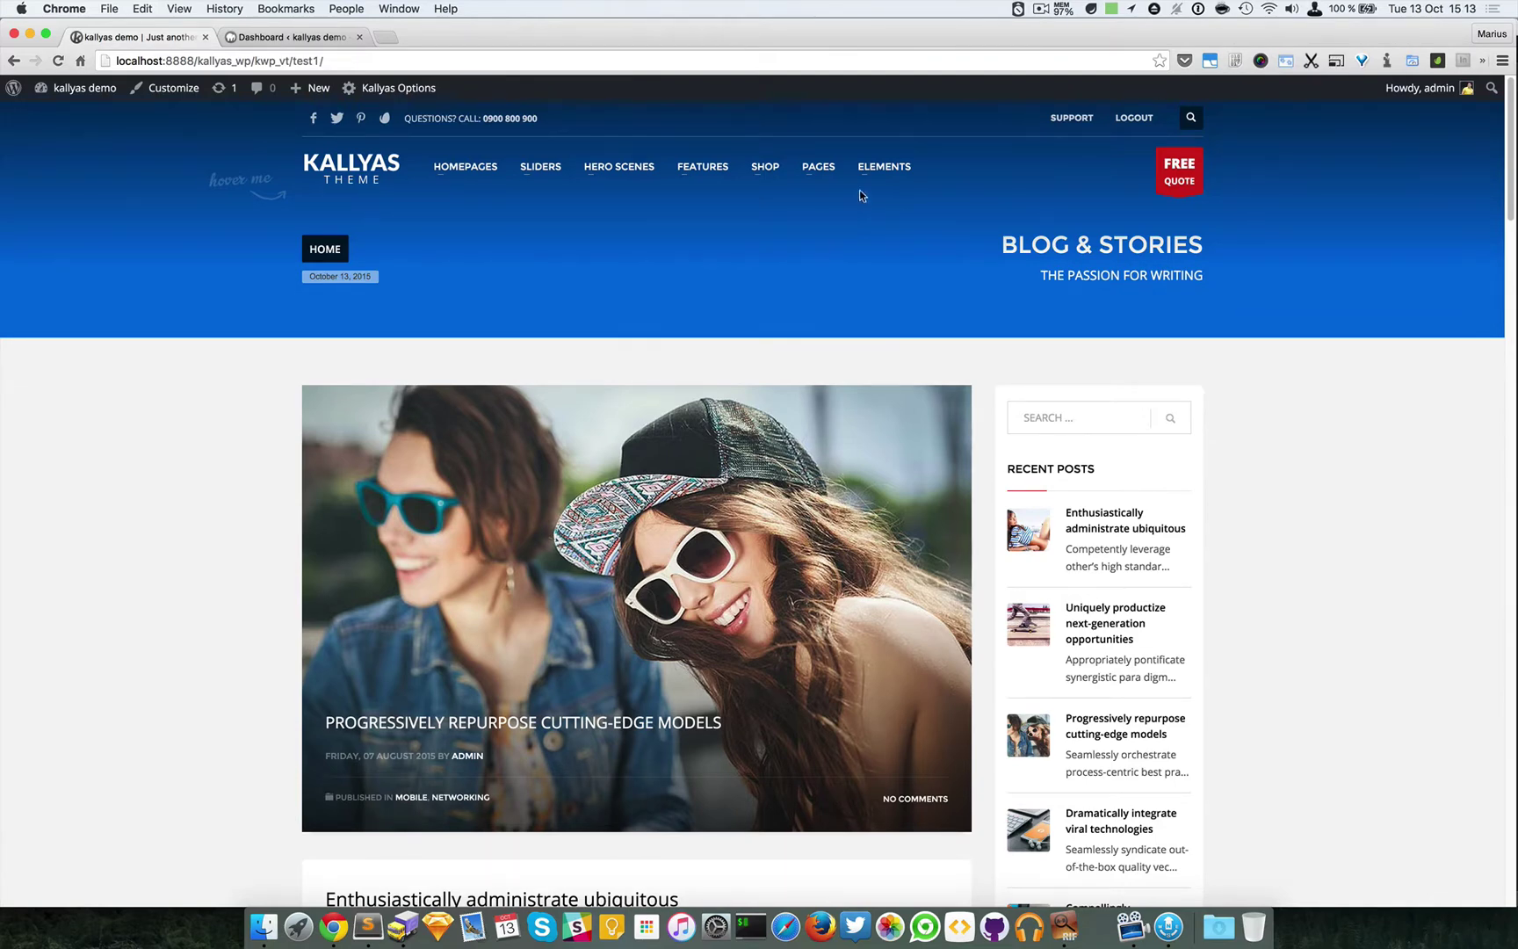
# Go to the Hover Boxes page from the ELEMENTS mega menu and scroll to its three boxes.
pyautogui.moveTo(879, 175)
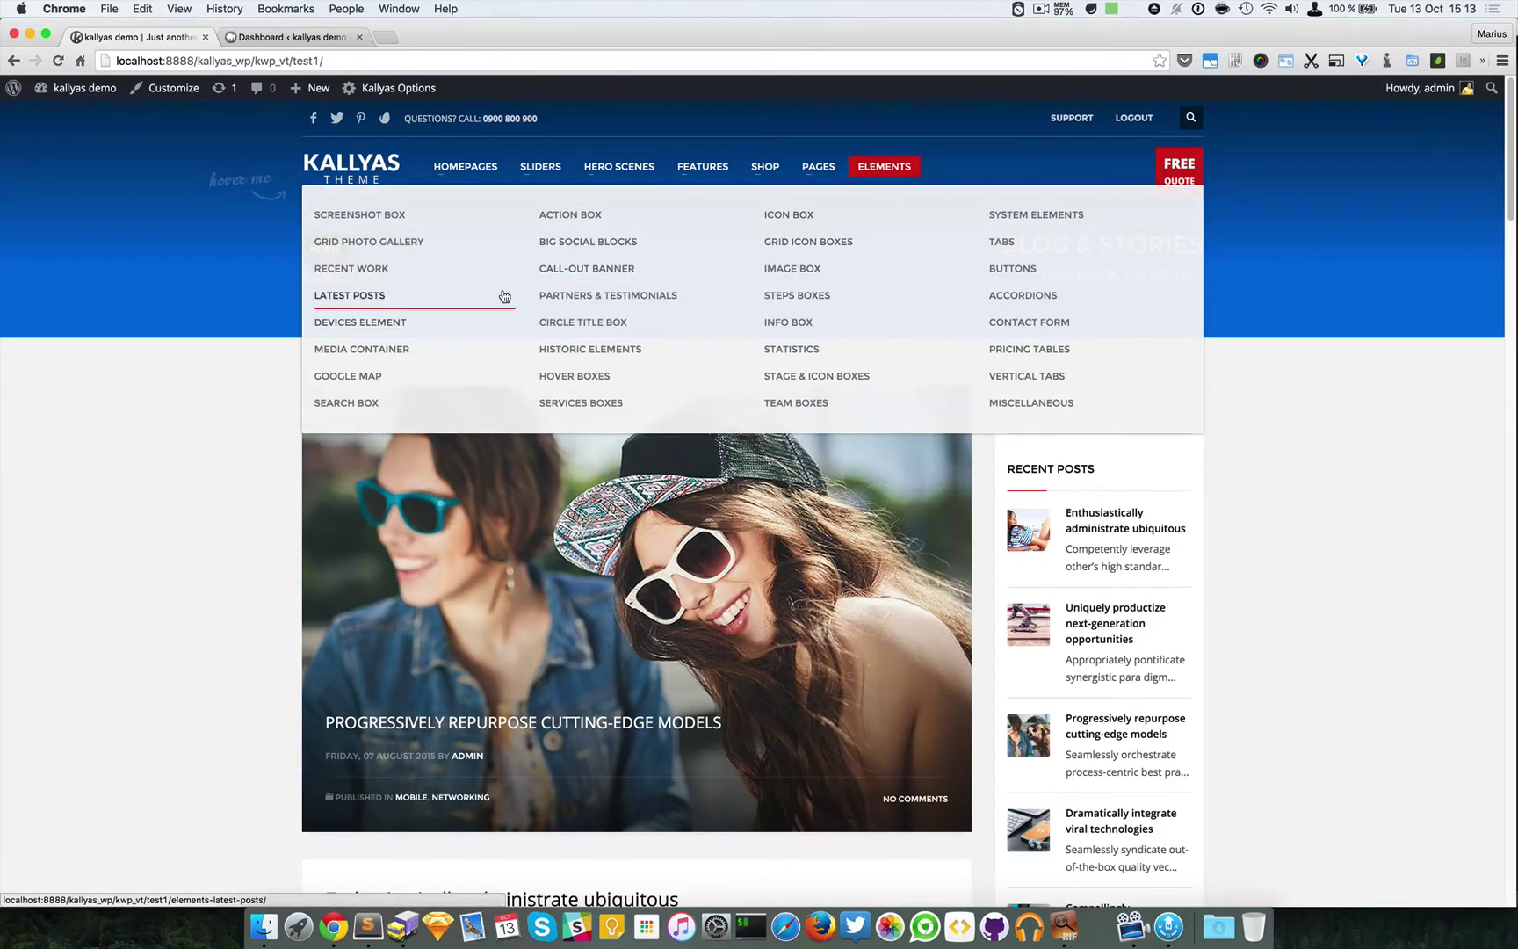
pyautogui.click(566, 388)
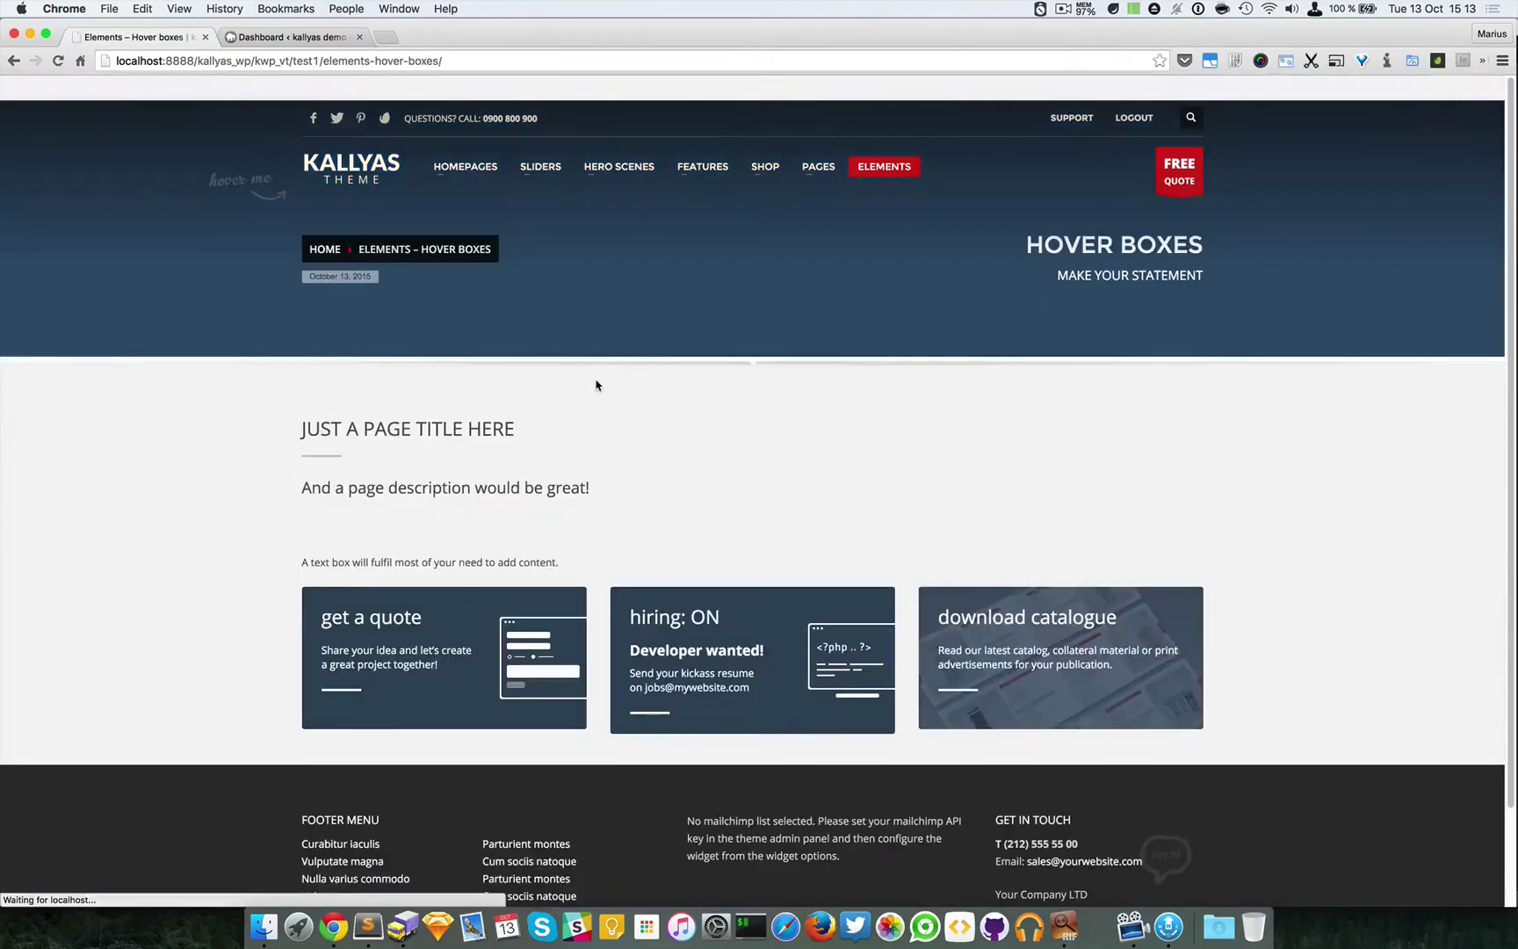
pyautogui.scroll(-1, 826, 351)
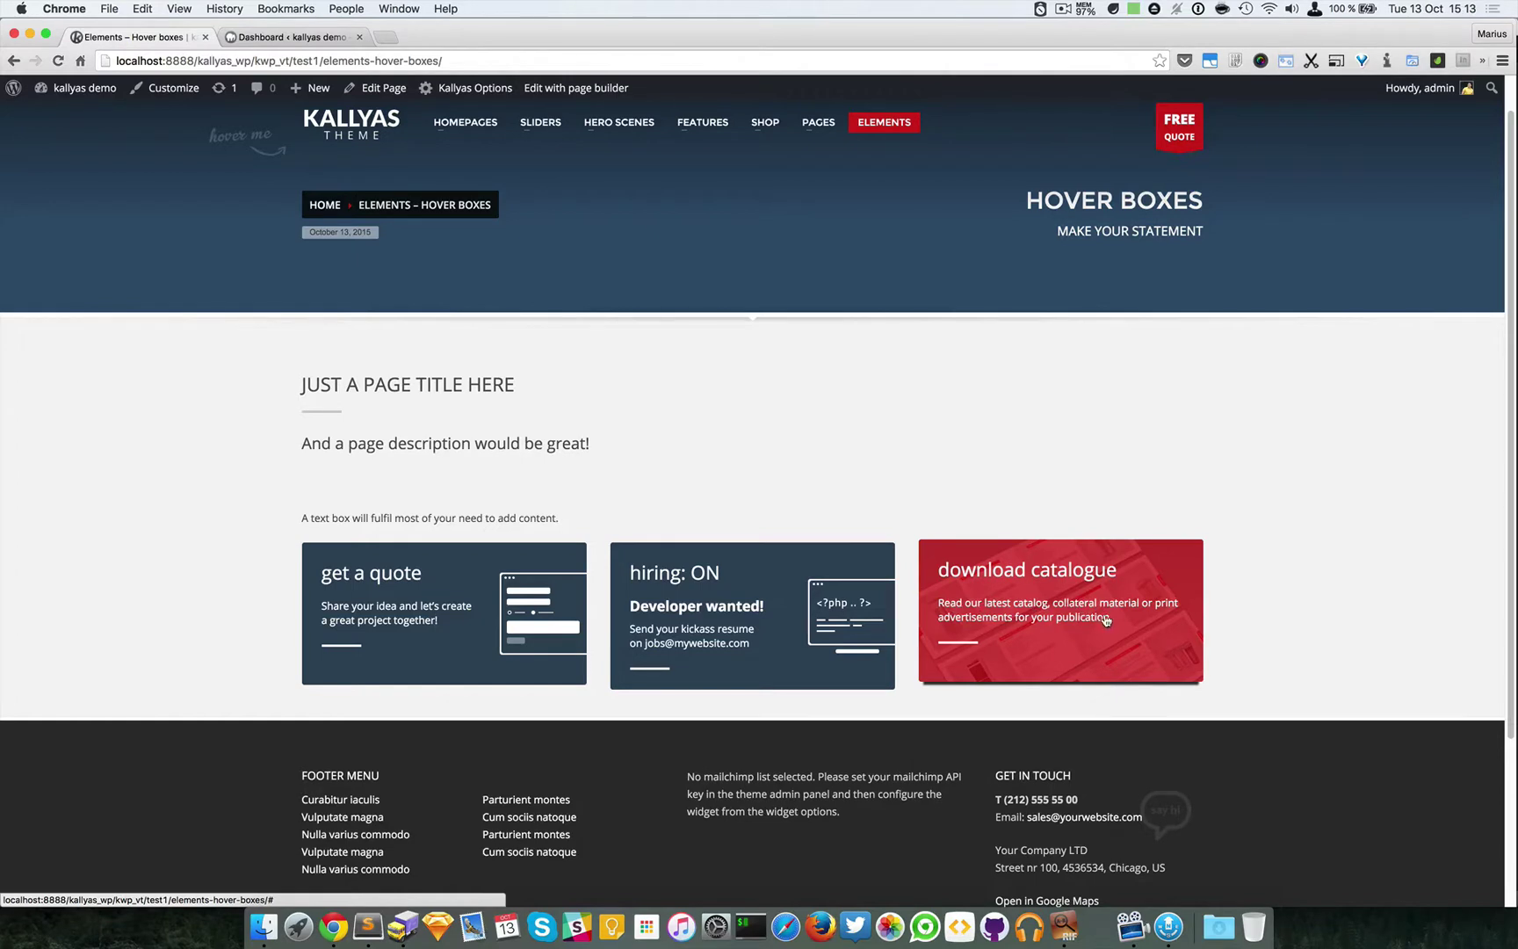
# Switch the page to page-builder editing and open the get a quote hover box settings.
pyautogui.click(569, 87)
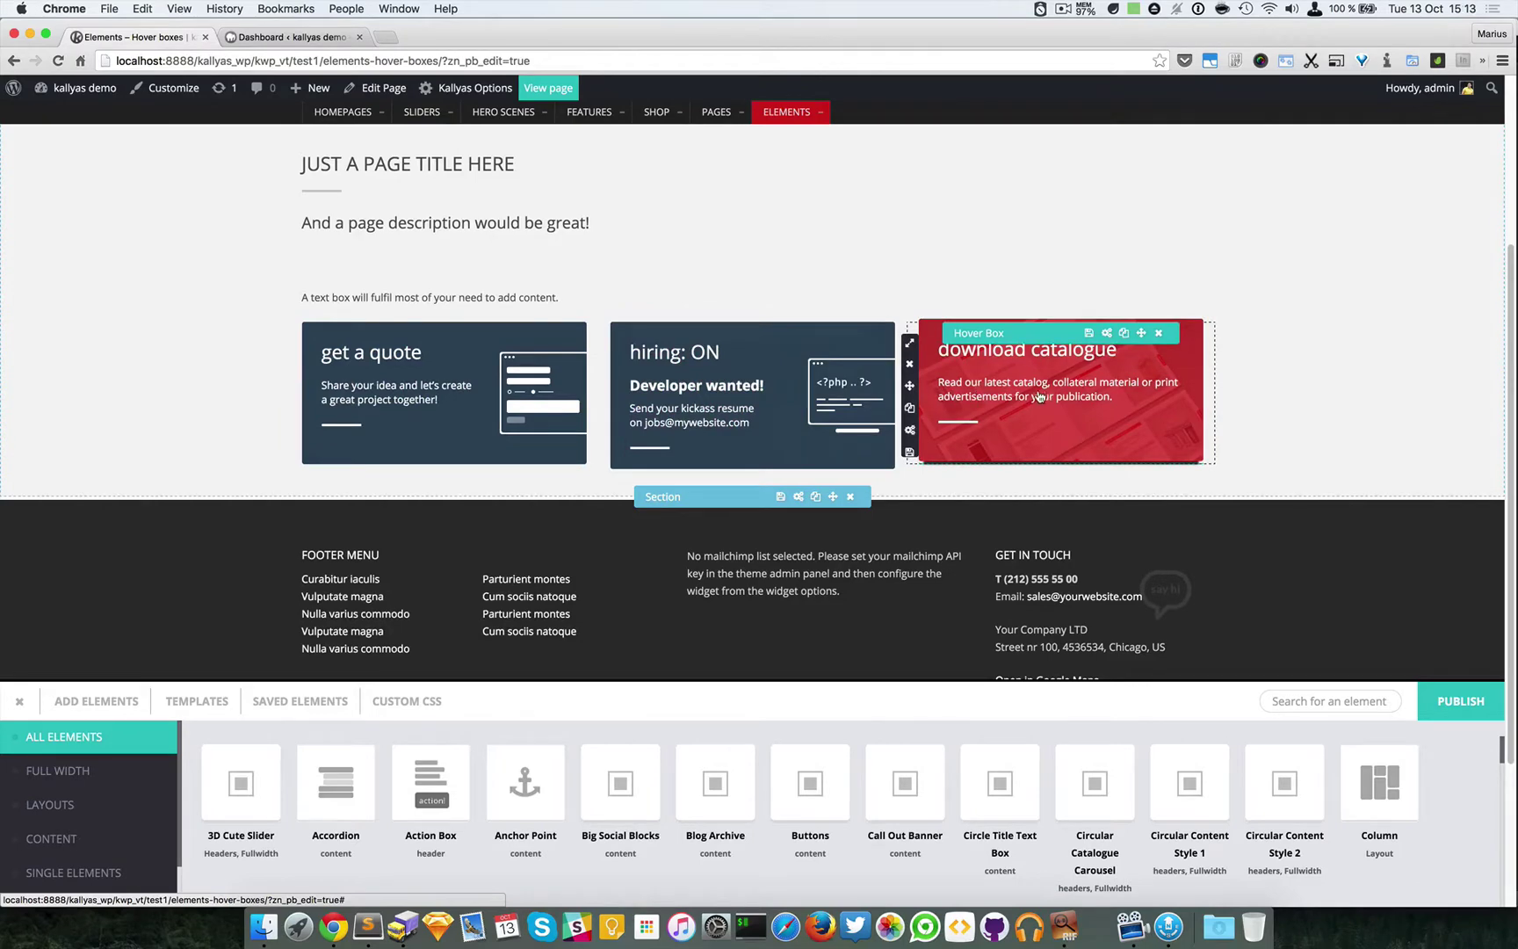
pyautogui.click(496, 336)
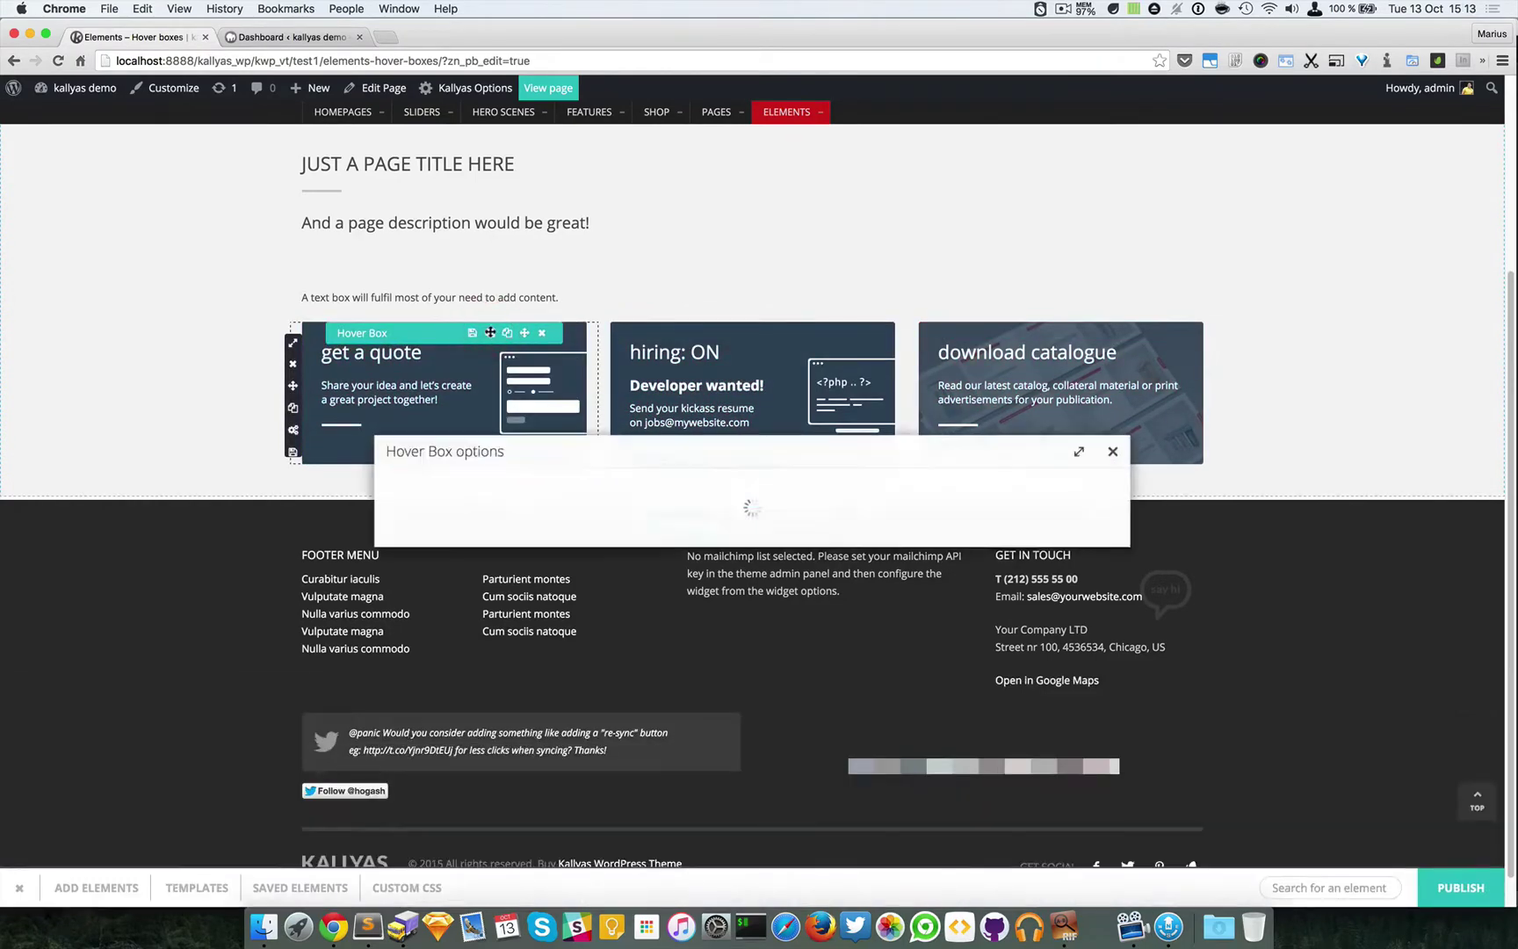
pyautogui.moveTo(635, 325); pyautogui.dragTo(788, 451)
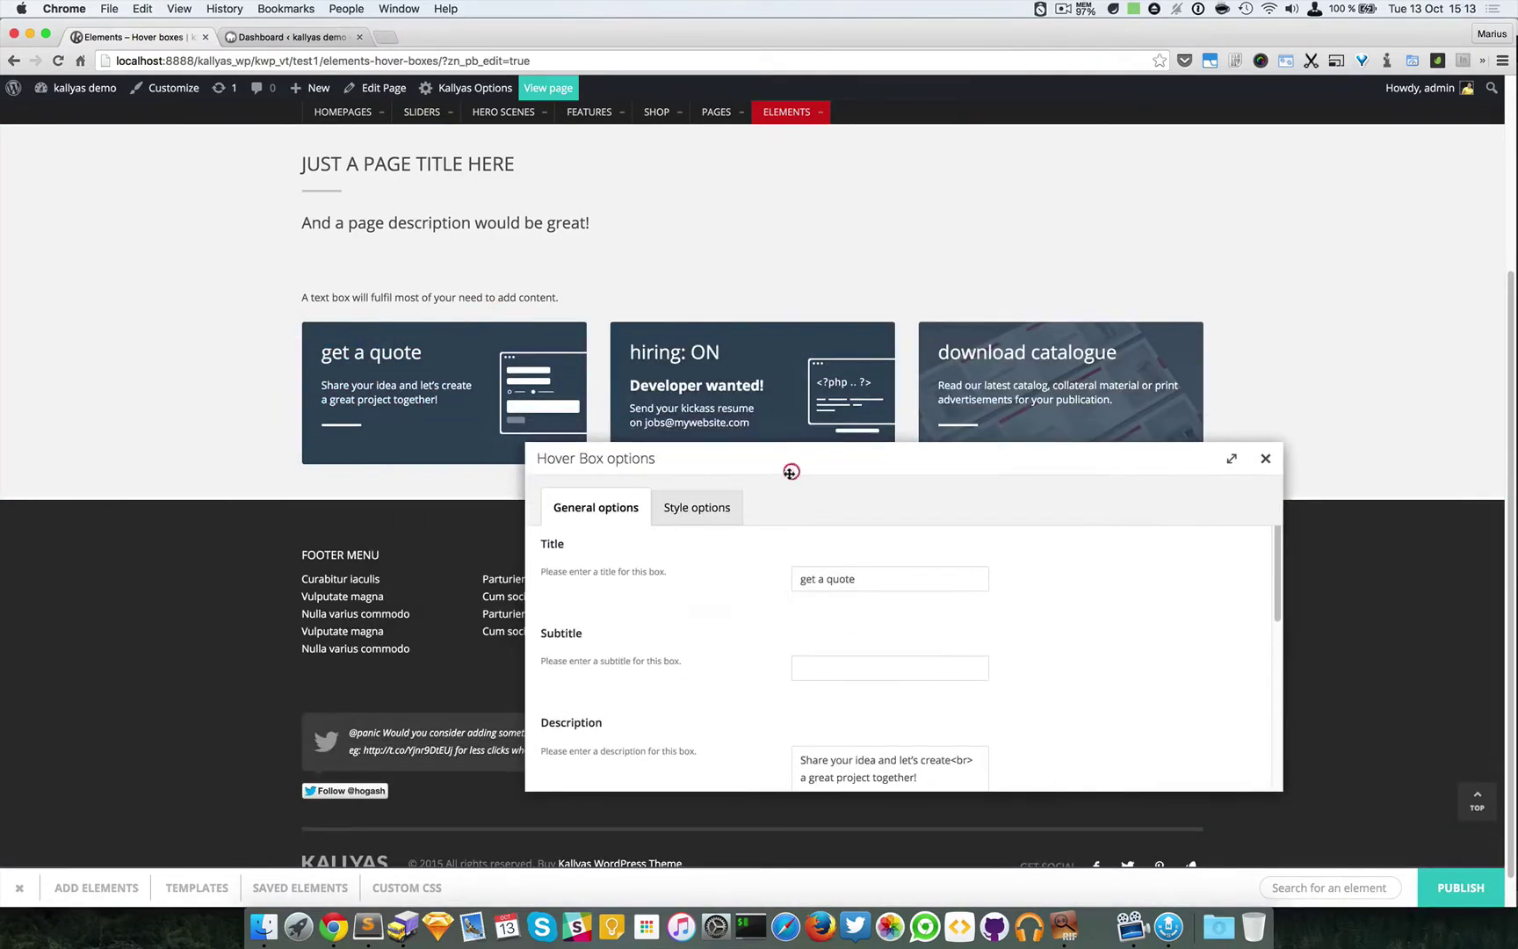
pyautogui.tripleClick(847, 580)
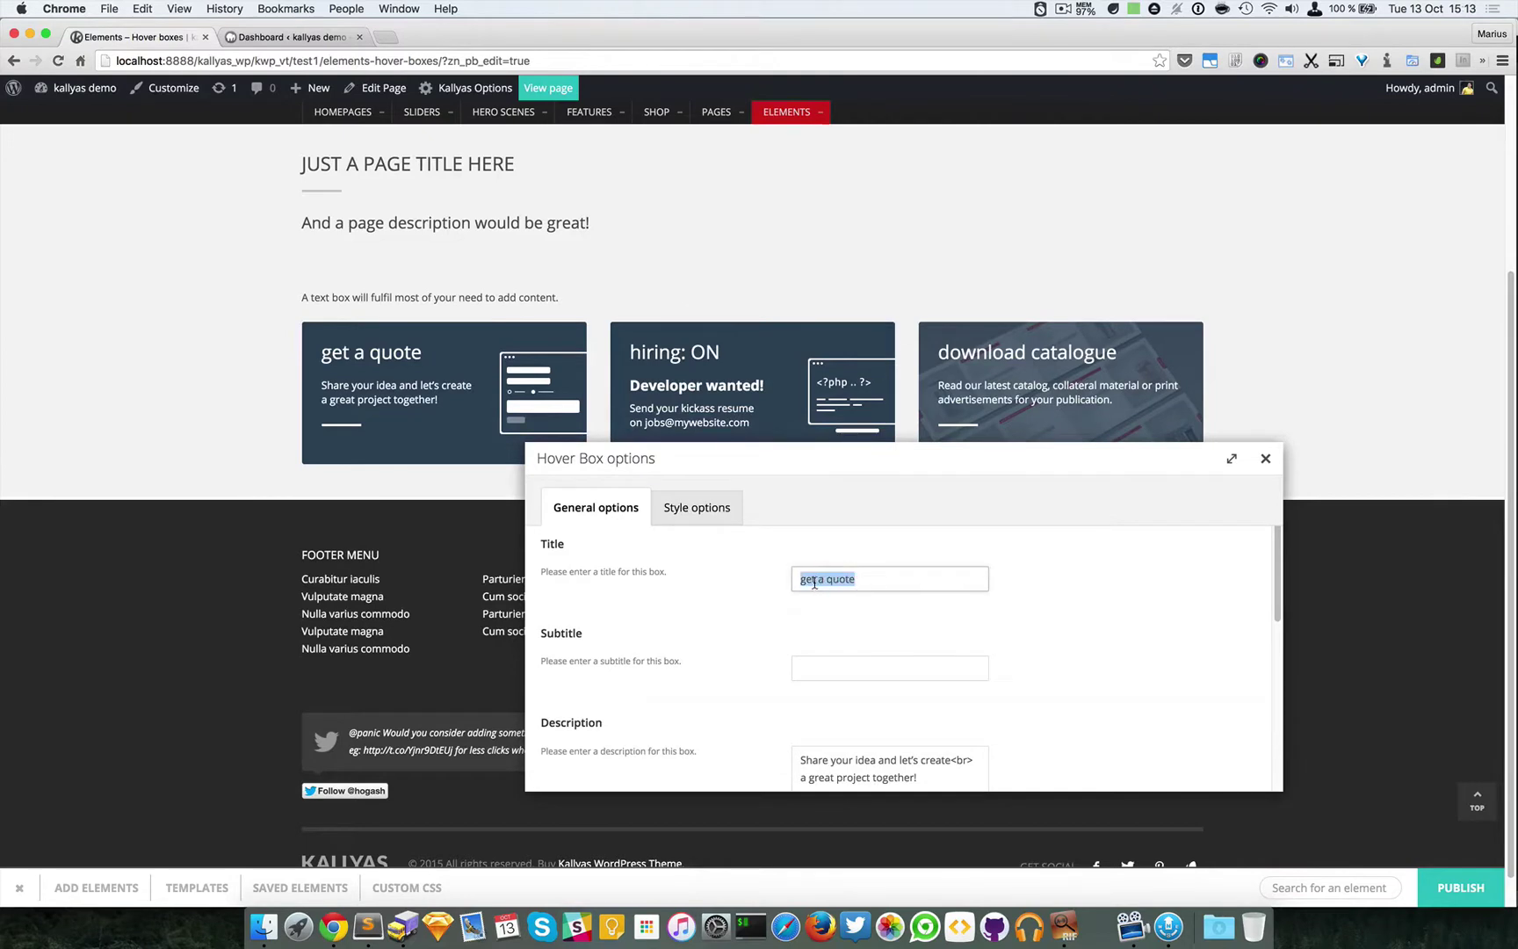
pyautogui.click(872, 581)
# Review the get a quote box's description, image preview and link fields in General options.
pyautogui.scroll(-1, 688, 642)
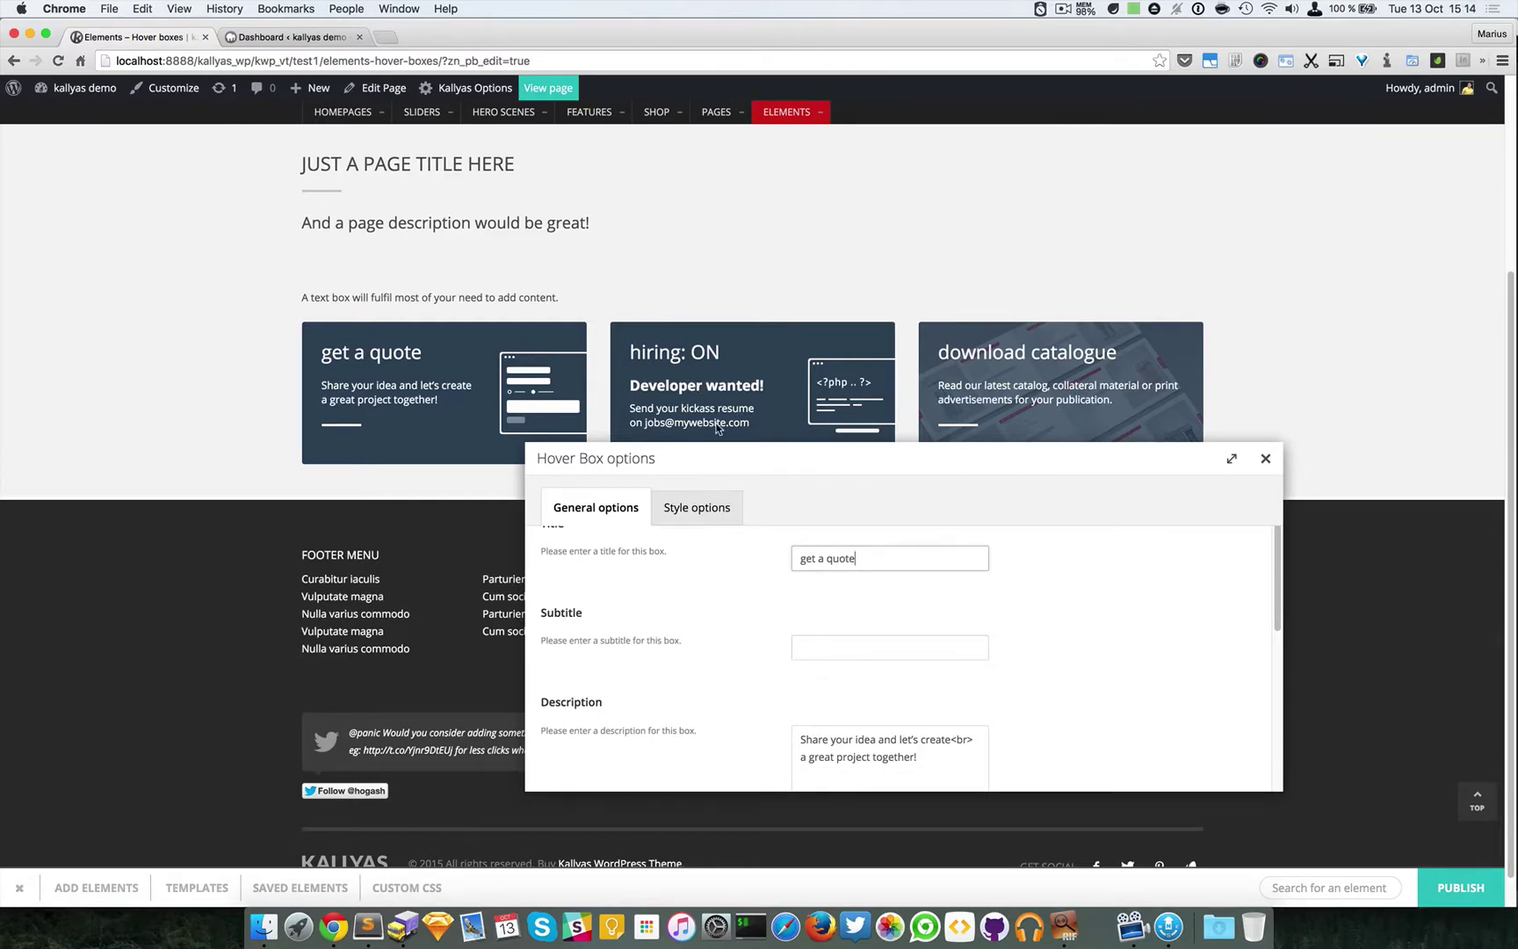
pyautogui.moveTo(729, 458); pyautogui.dragTo(736, 478)
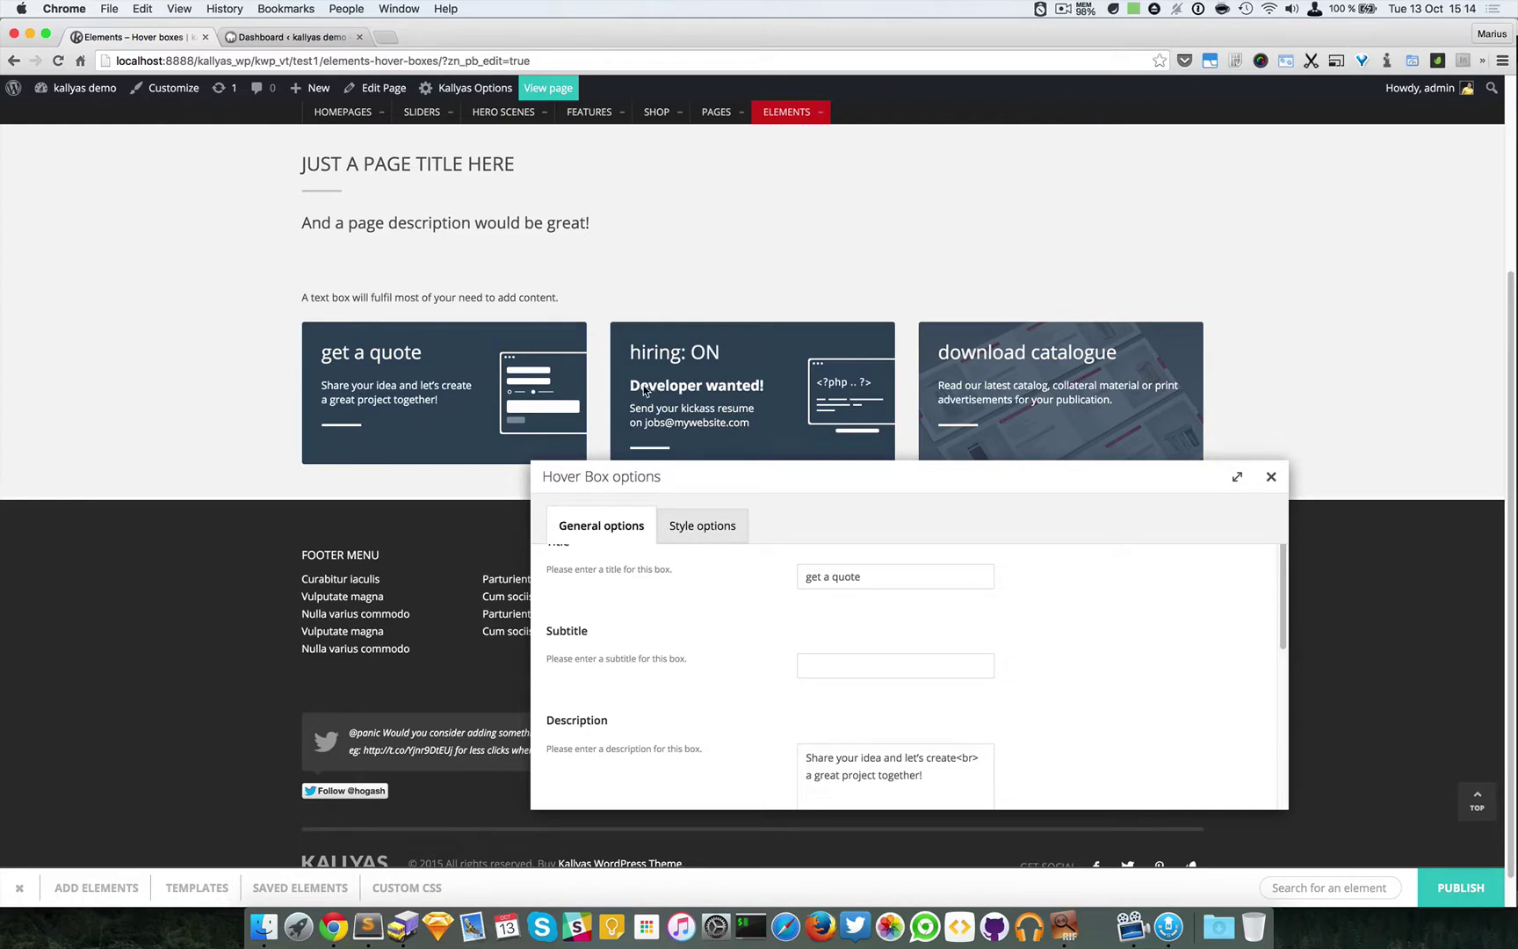
pyautogui.scroll(-2, 830, 604)
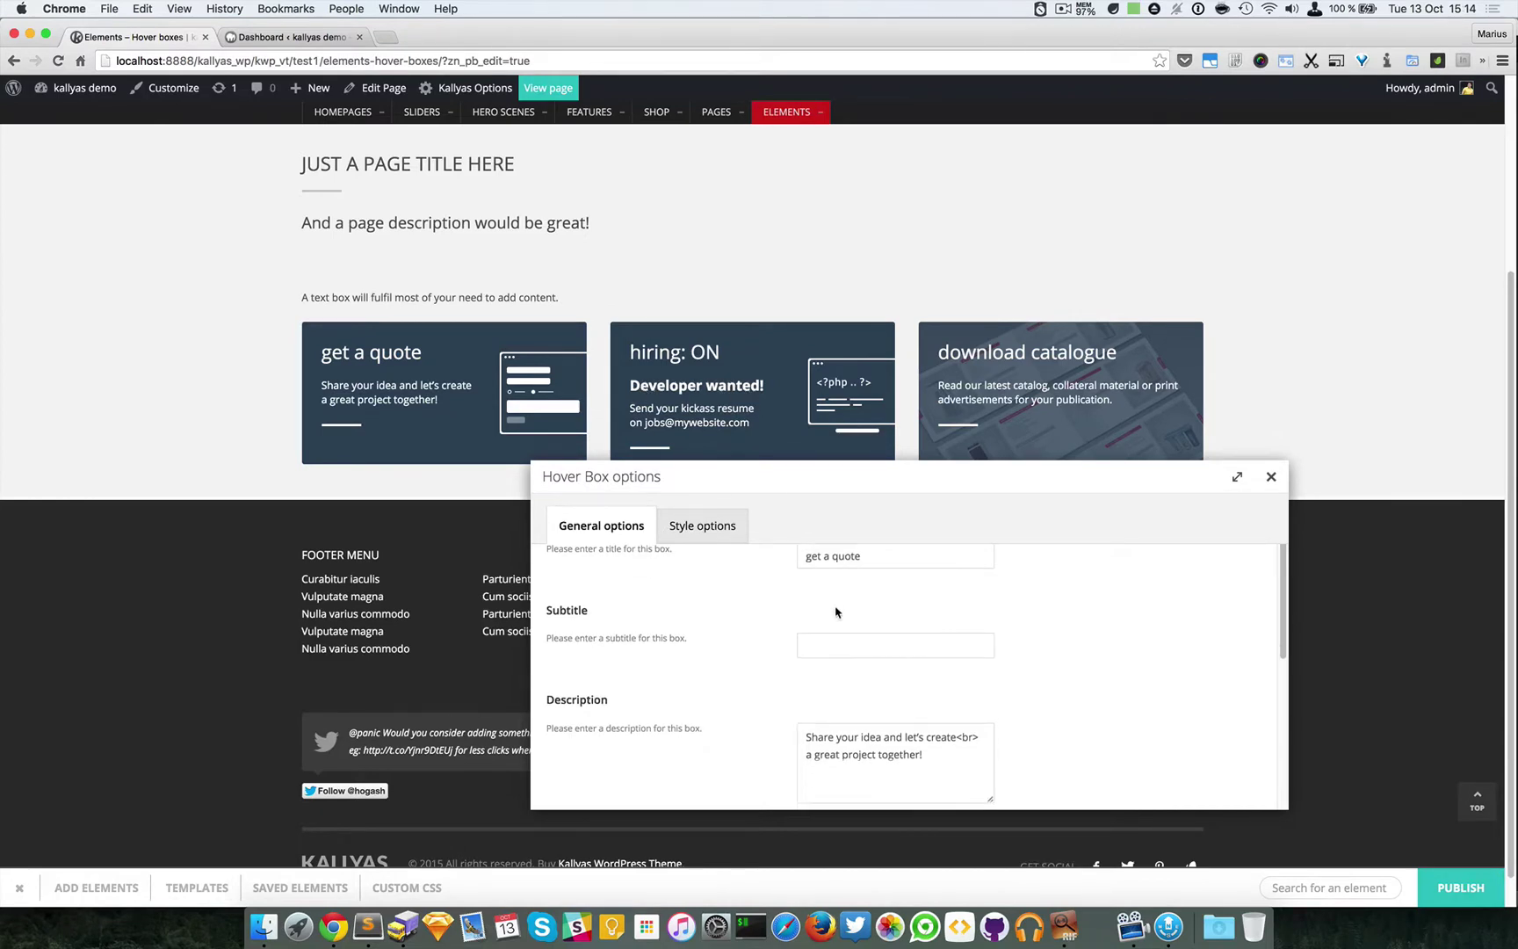
pyautogui.click(897, 707)
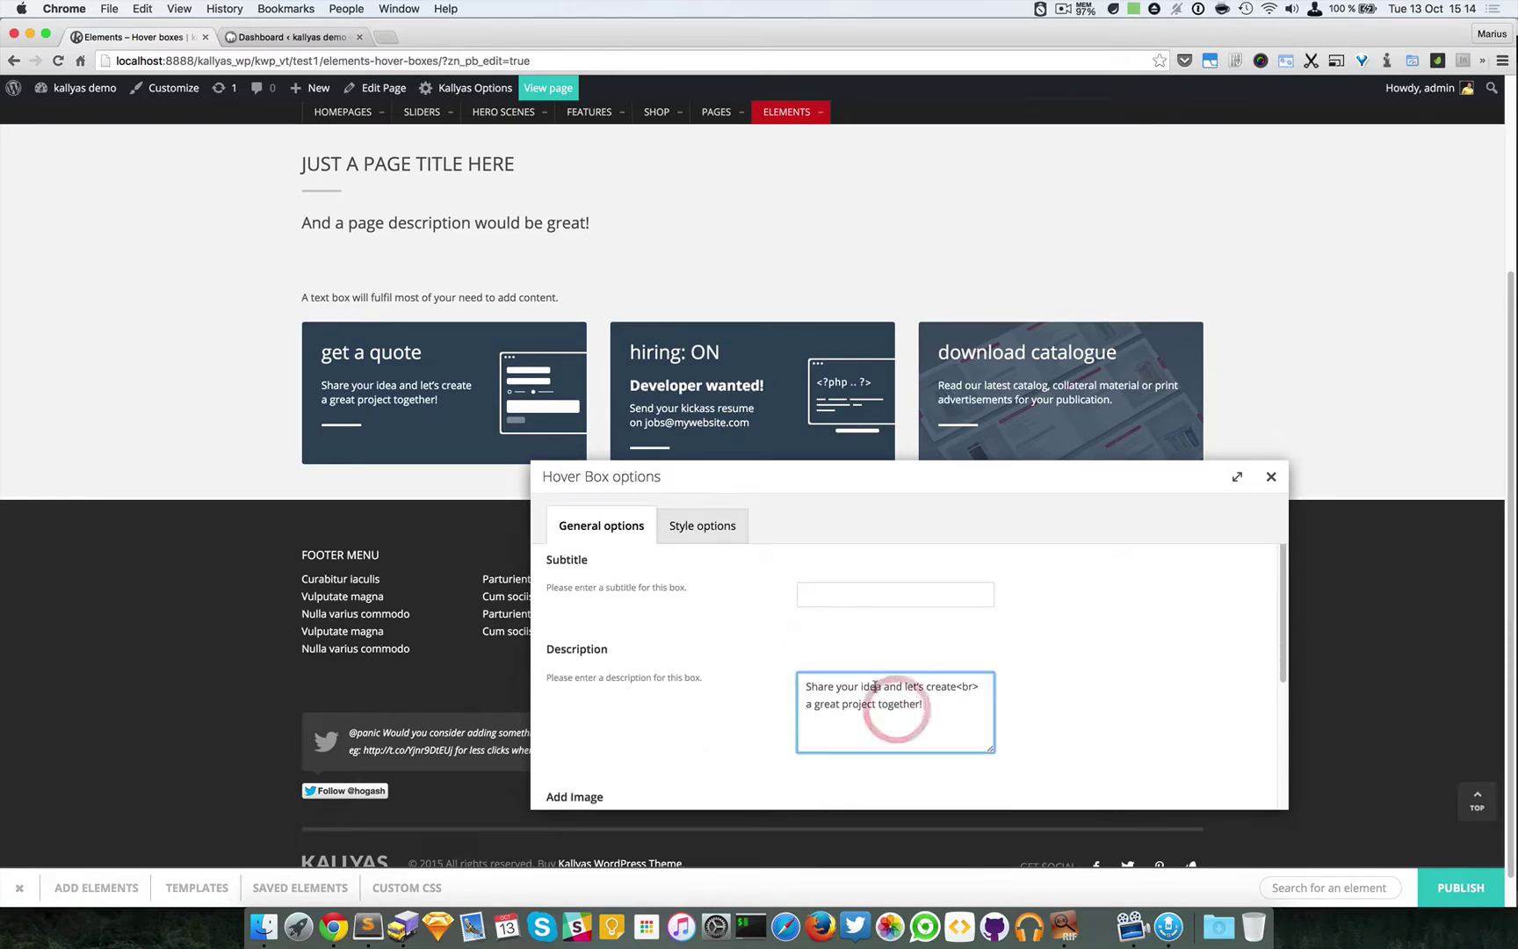
pyautogui.scroll(-3, 863, 698)
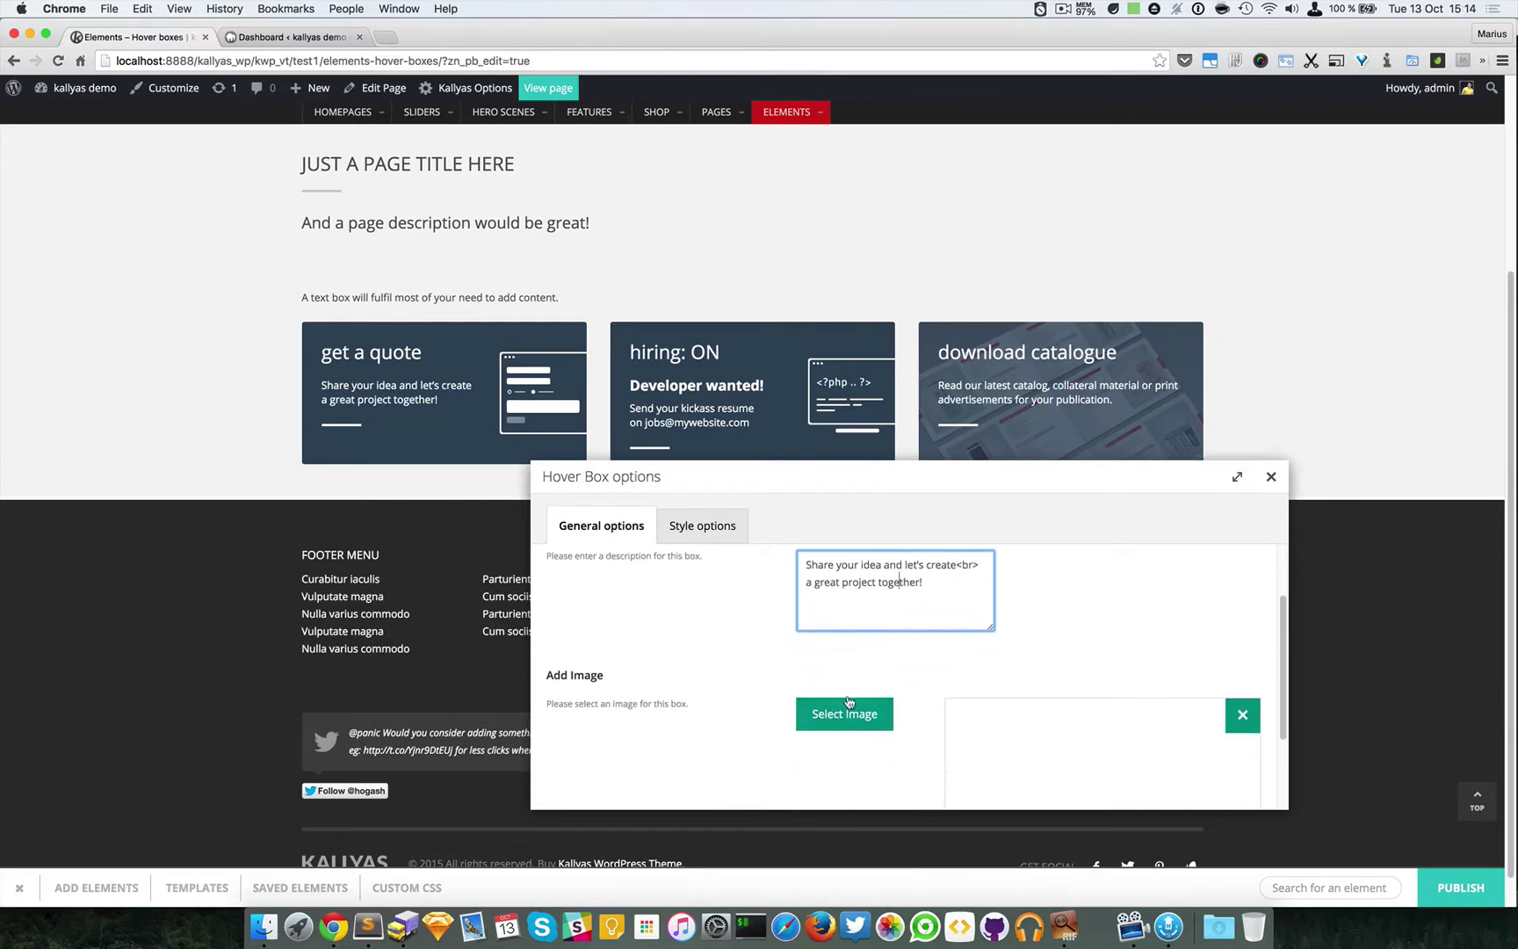
pyautogui.scroll(-3, 790, 685)
pyautogui.moveTo(1017, 632); pyautogui.dragTo(1169, 719)
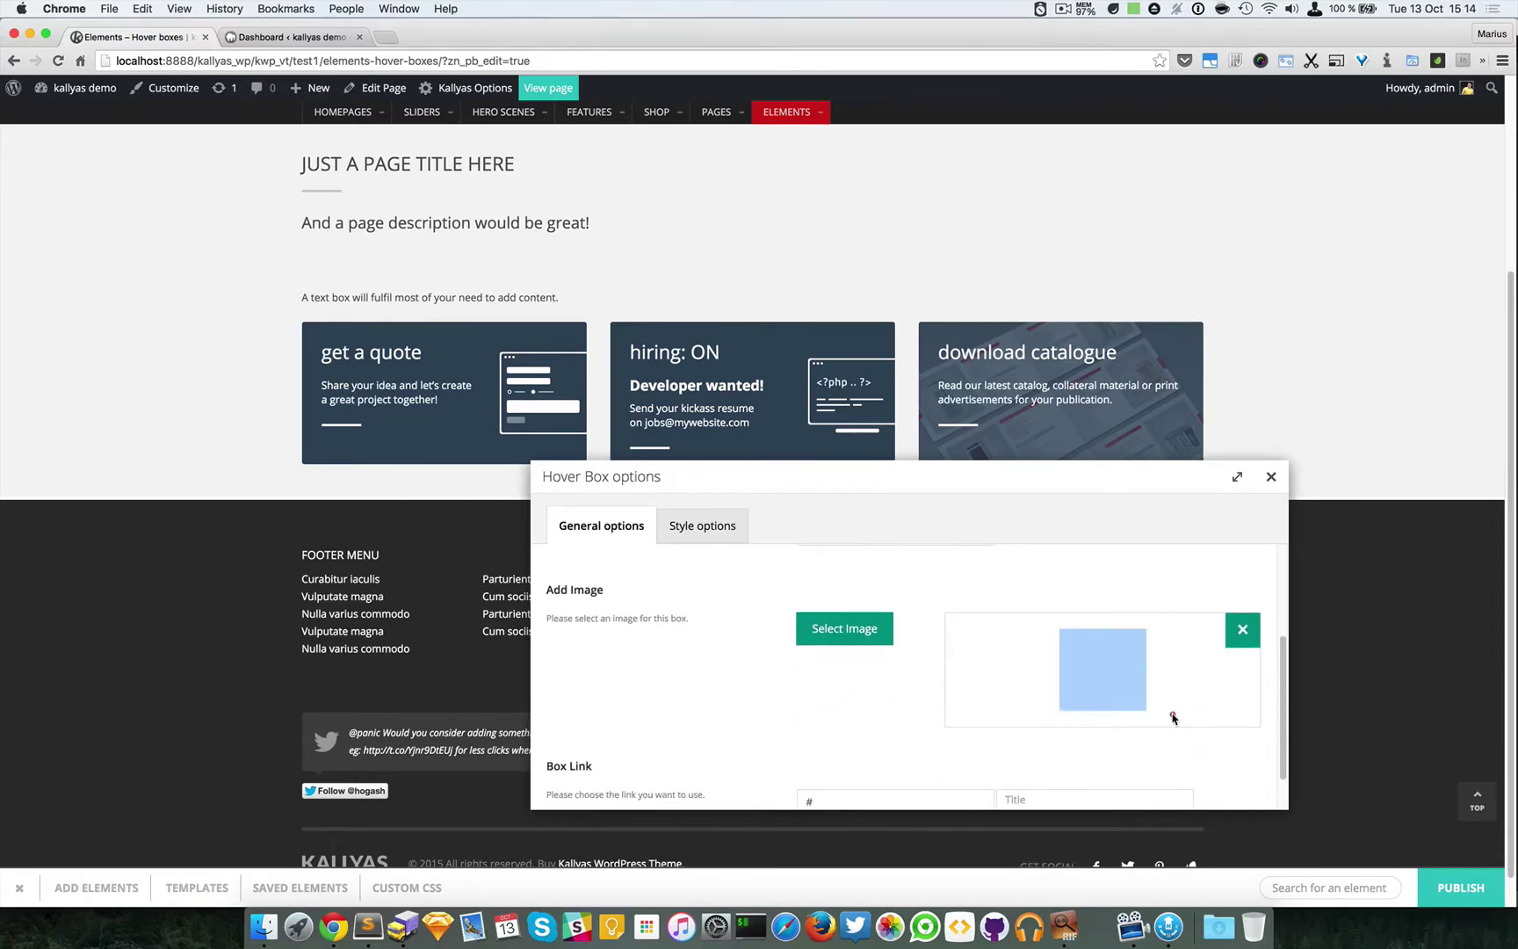
pyautogui.click(1173, 715)
pyautogui.moveTo(1050, 674); pyautogui.dragTo(1009, 666)
pyautogui.click(1009, 666)
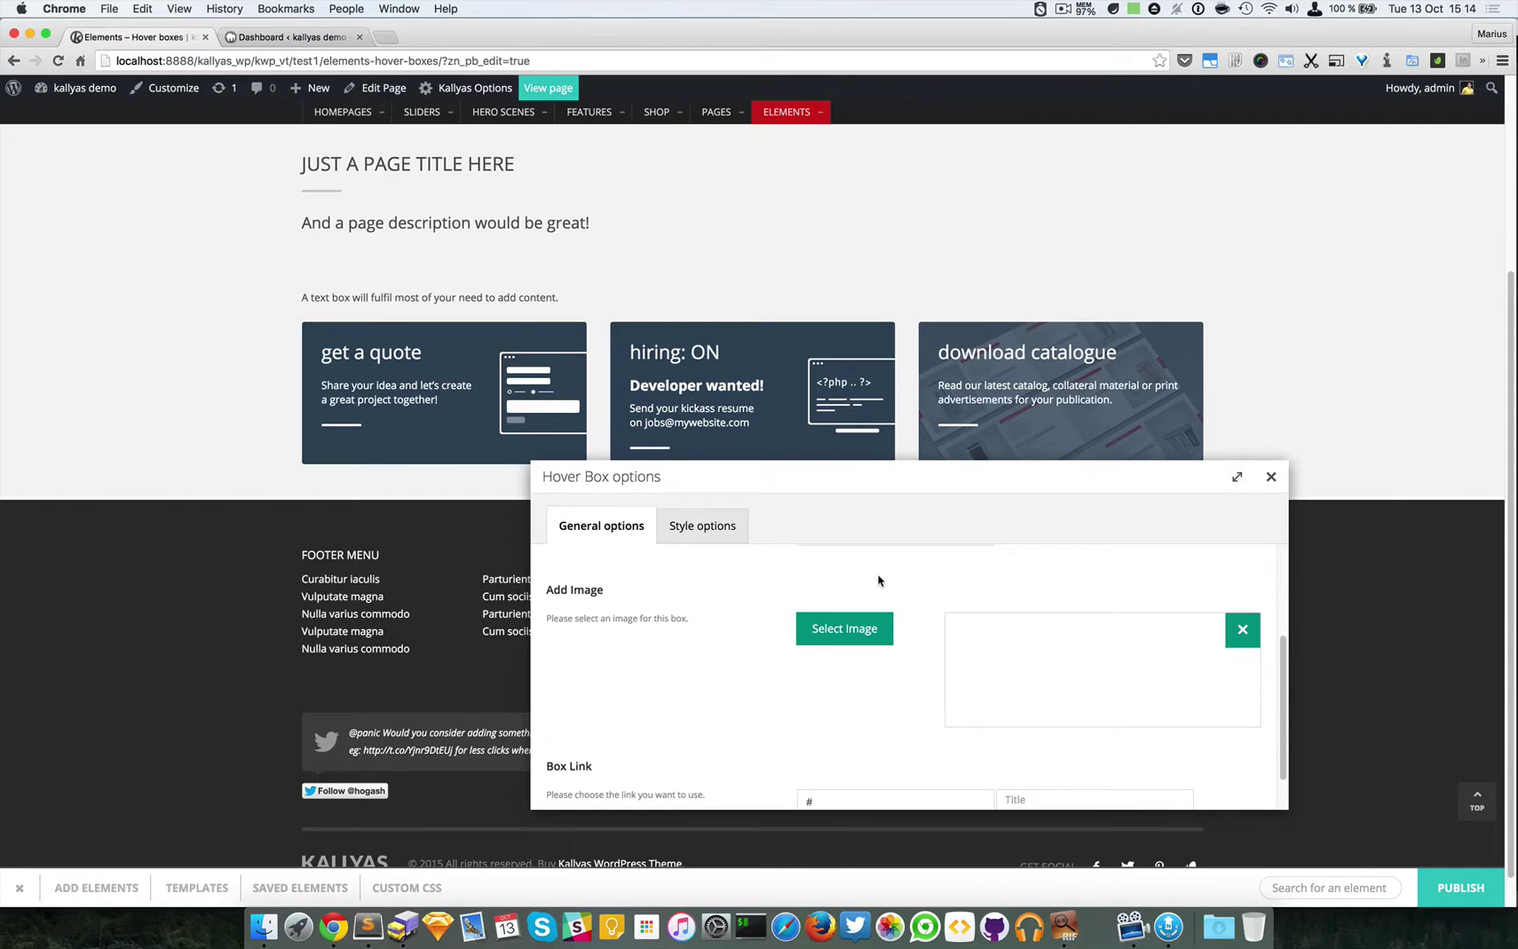
pyautogui.scroll(-2, 878, 580)
pyautogui.scroll(-1, 915, 637)
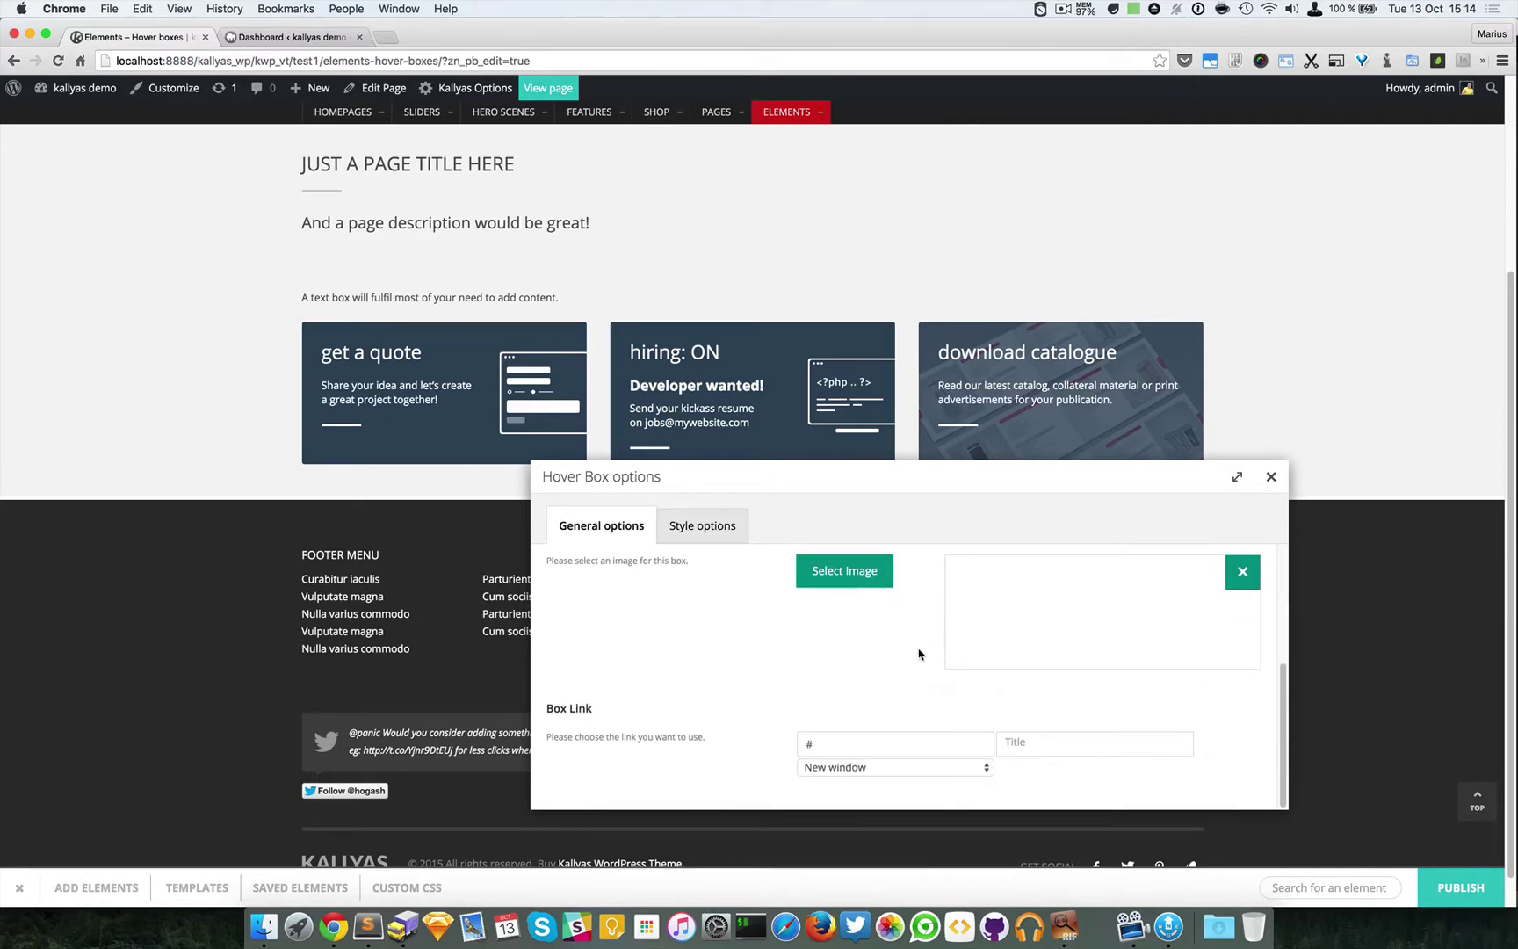
pyautogui.click(834, 742)
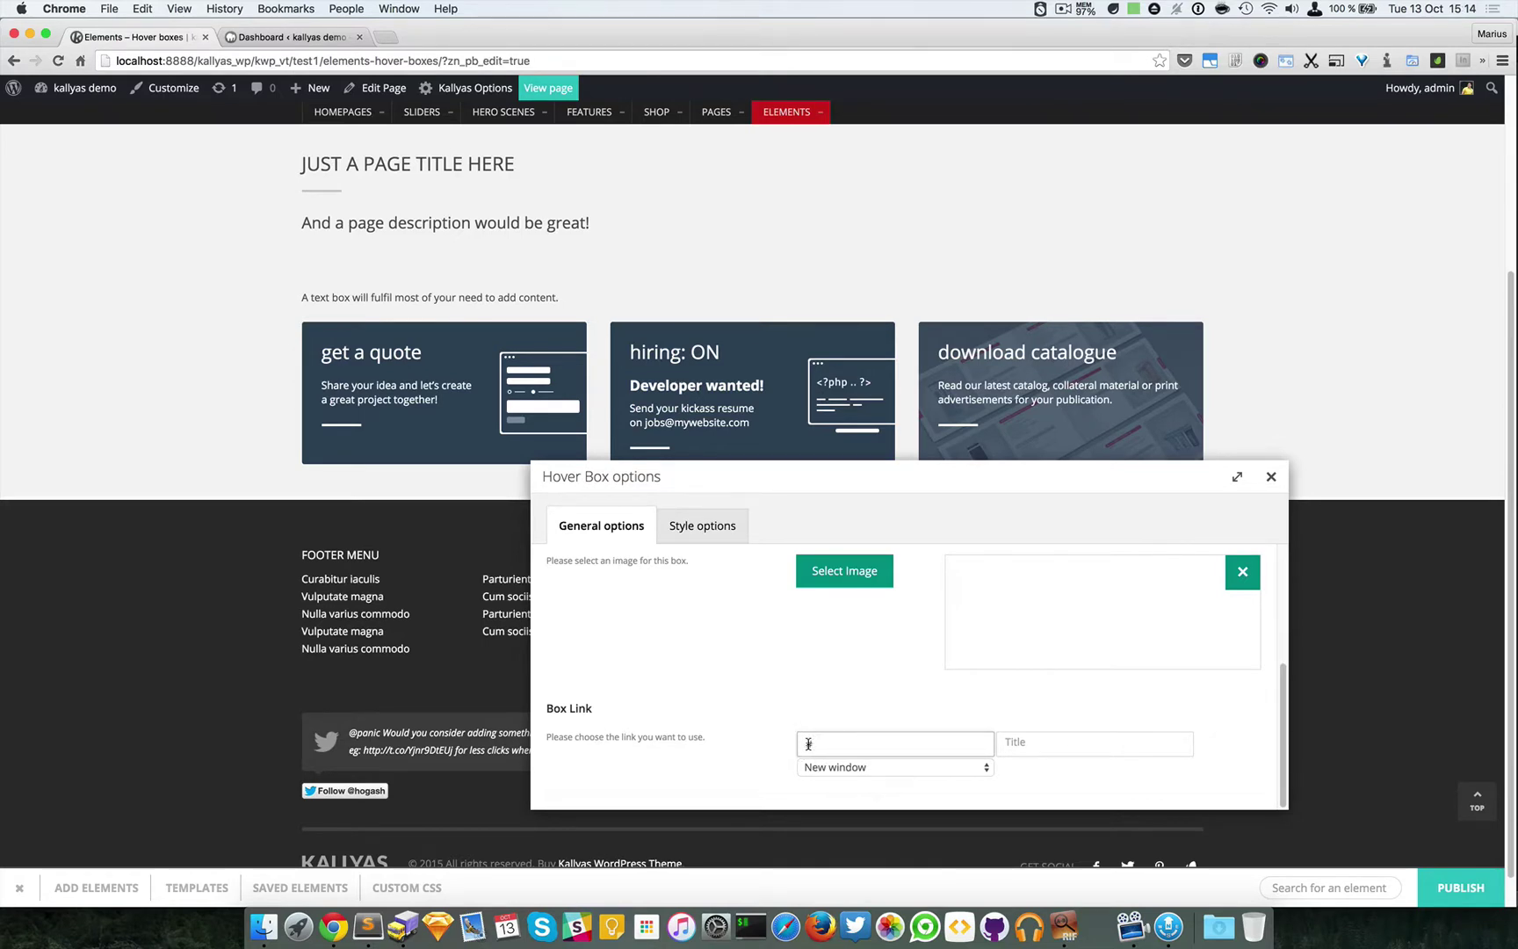
# Keep the box link opening in a new window and close the hover box settings.
pyautogui.click(834, 766)
pyautogui.click(836, 685)
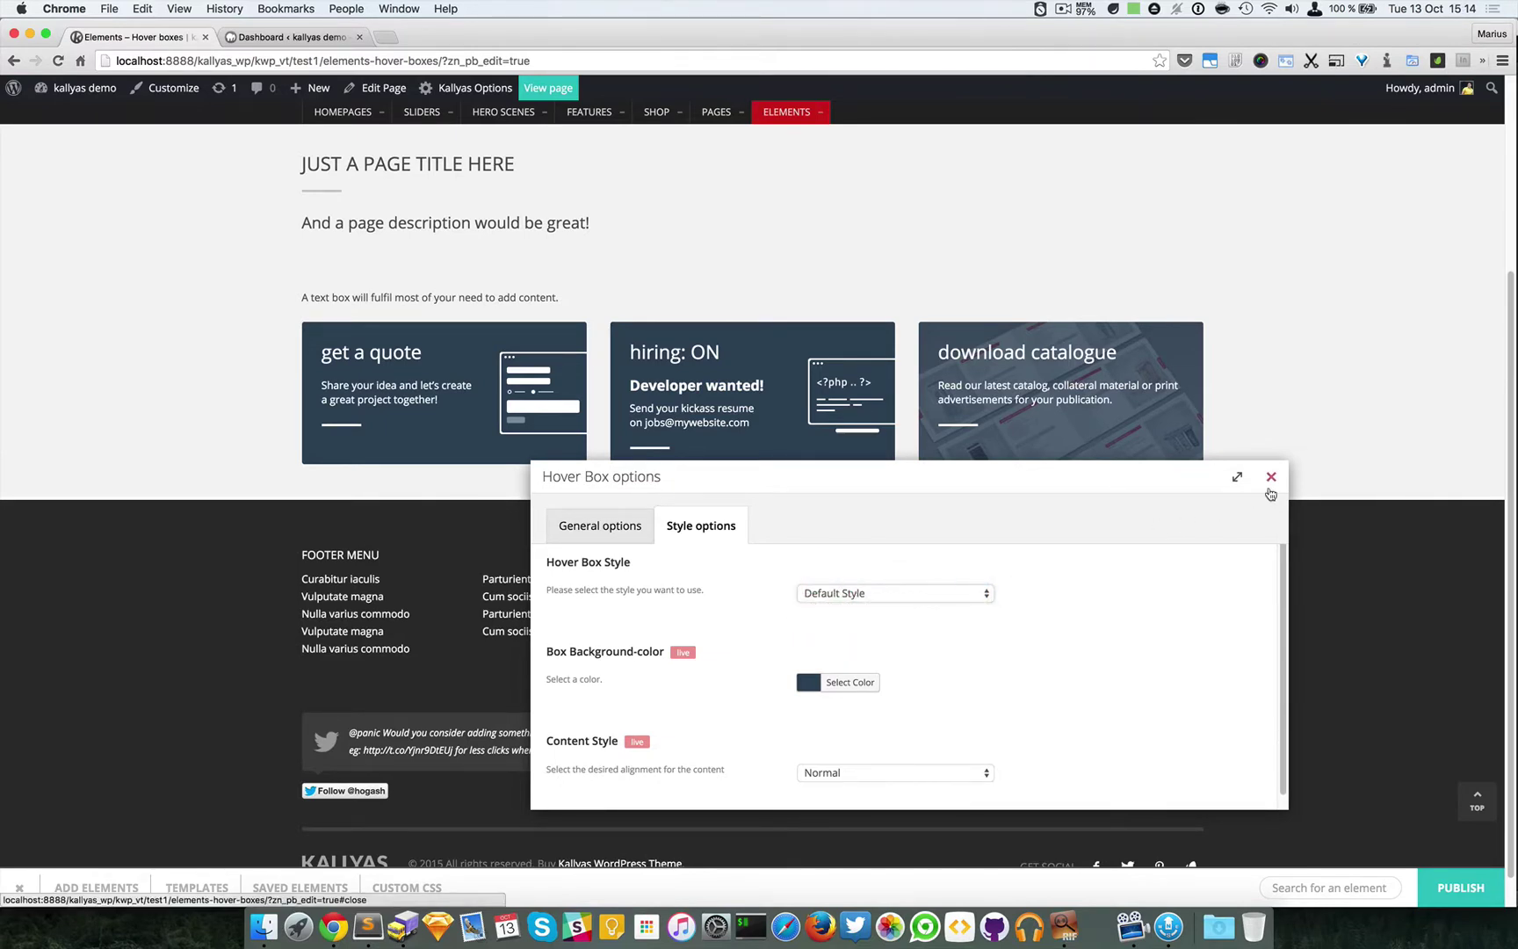
pyautogui.click(1270, 484)
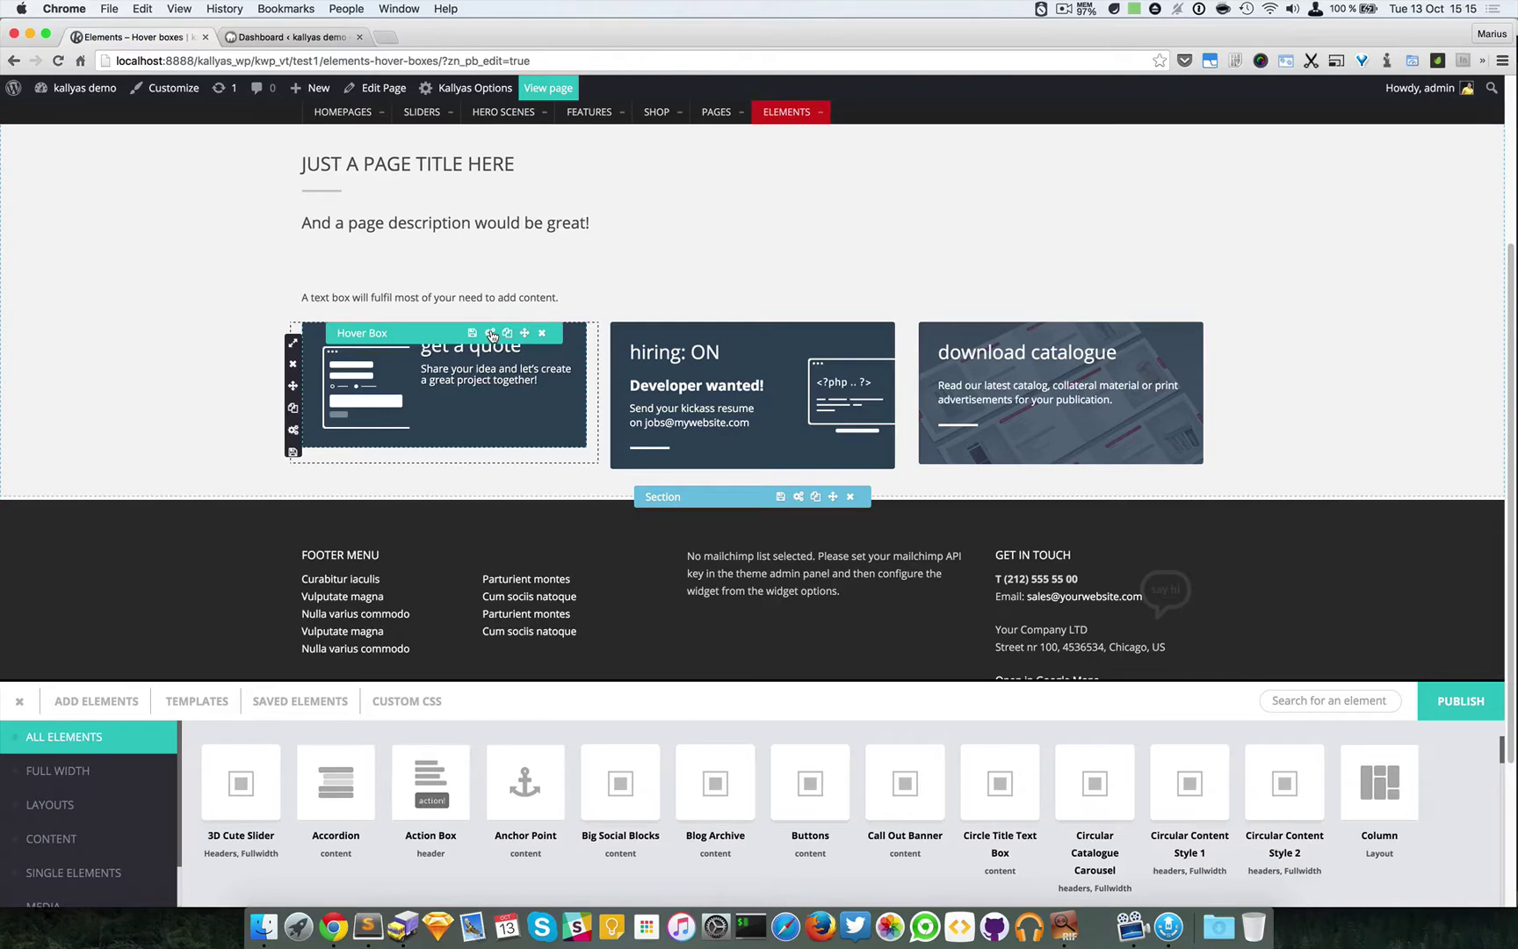
# Reopen the get a quote settings on Style options and show the Hover Box Style list.
pyautogui.click(490, 333)
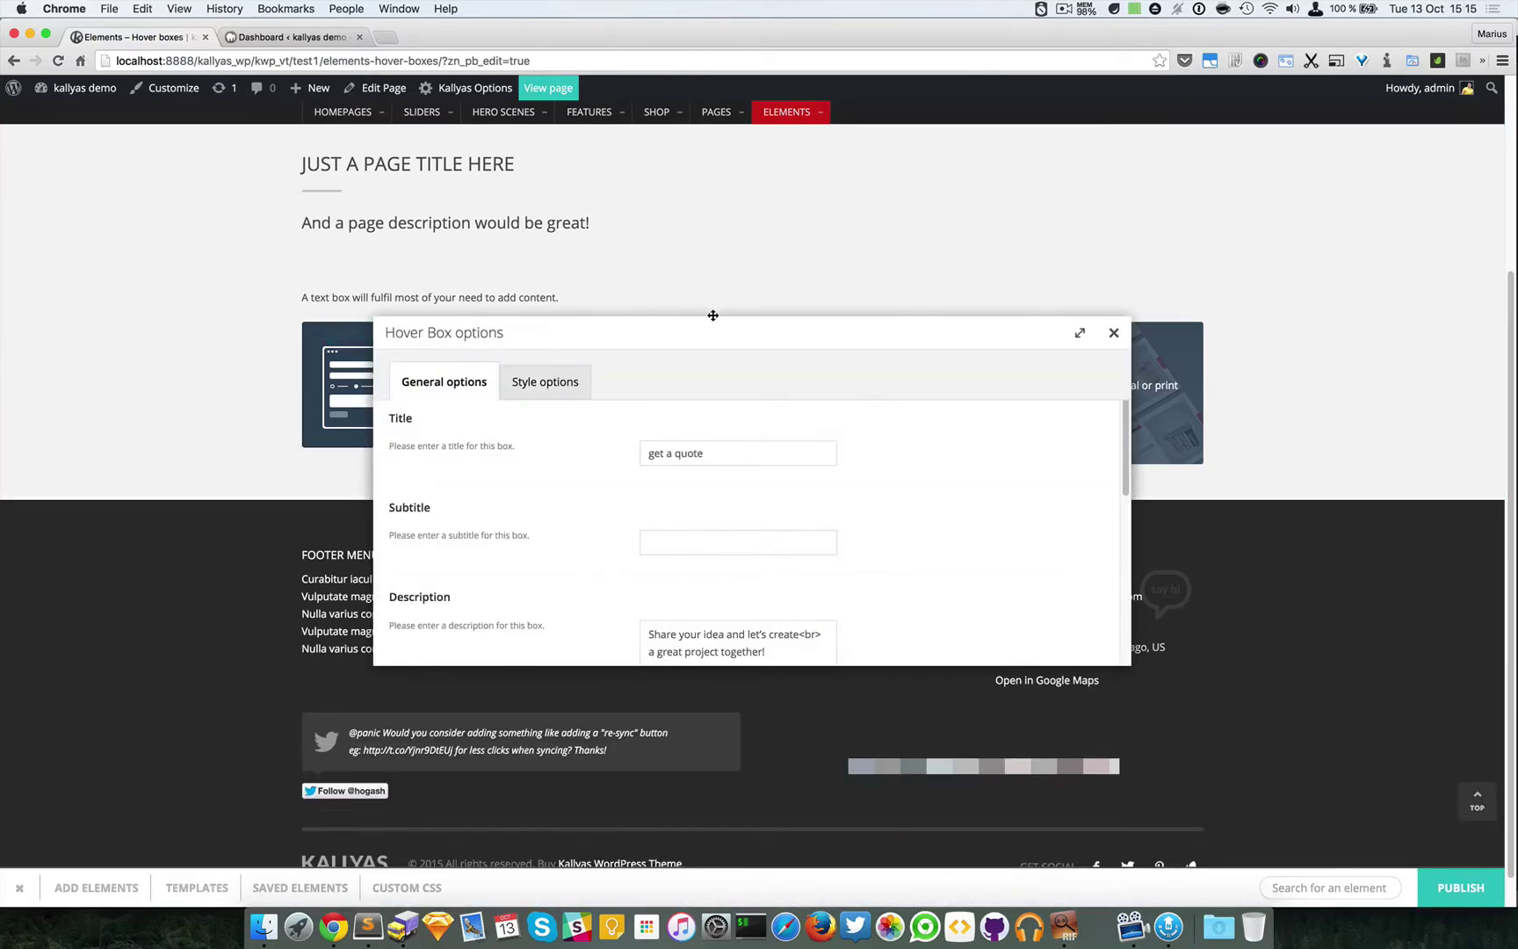
pyautogui.moveTo(696, 331); pyautogui.dragTo(925, 461)
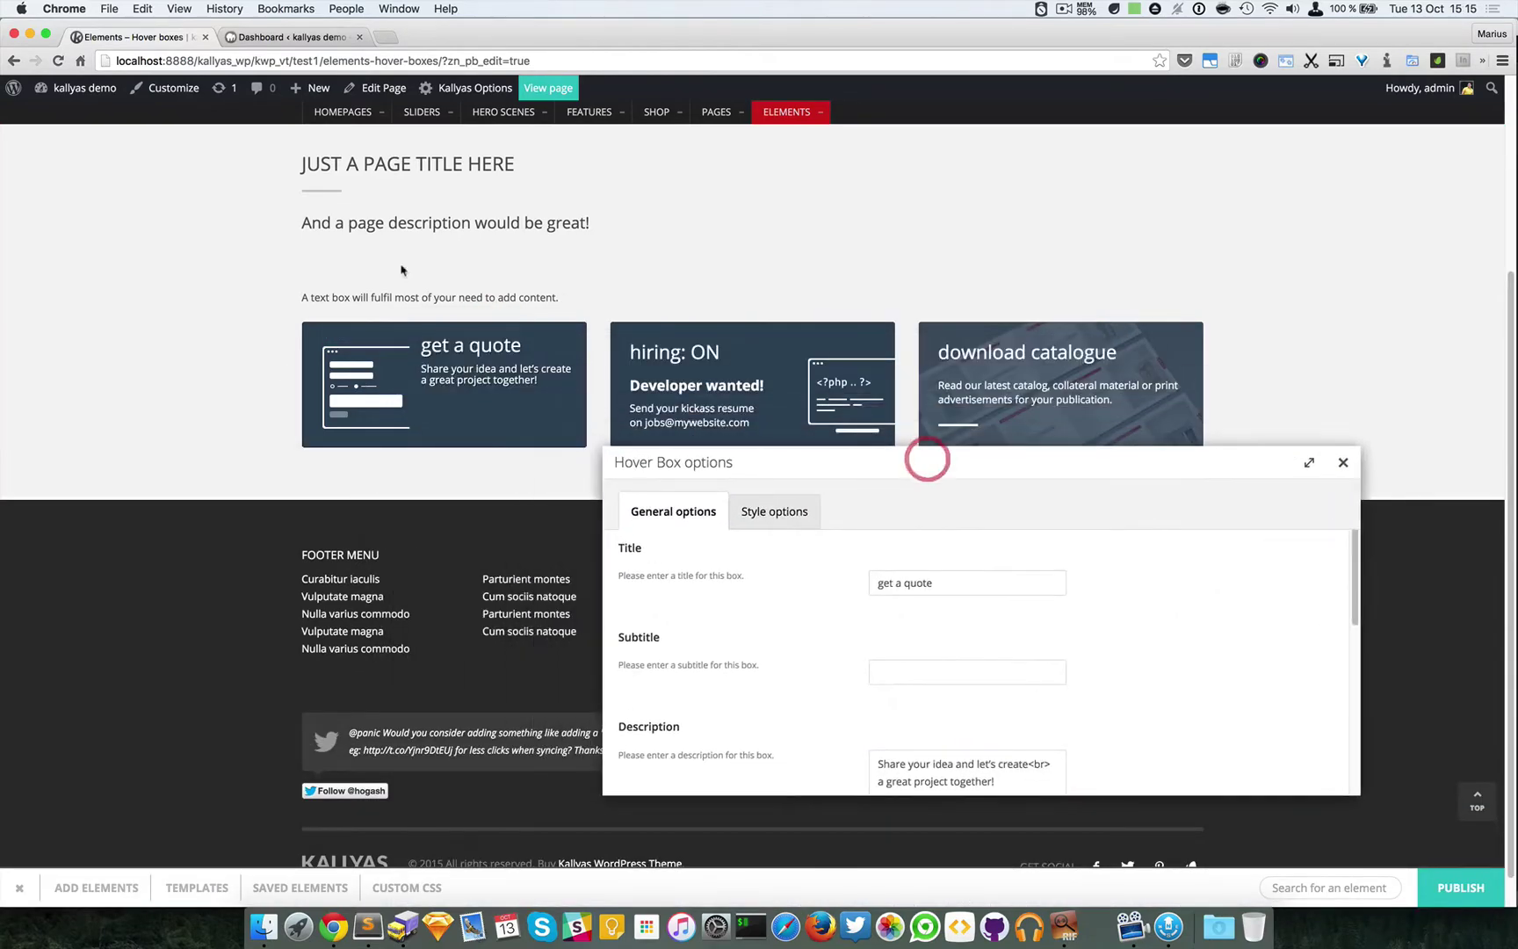
pyautogui.click(766, 514)
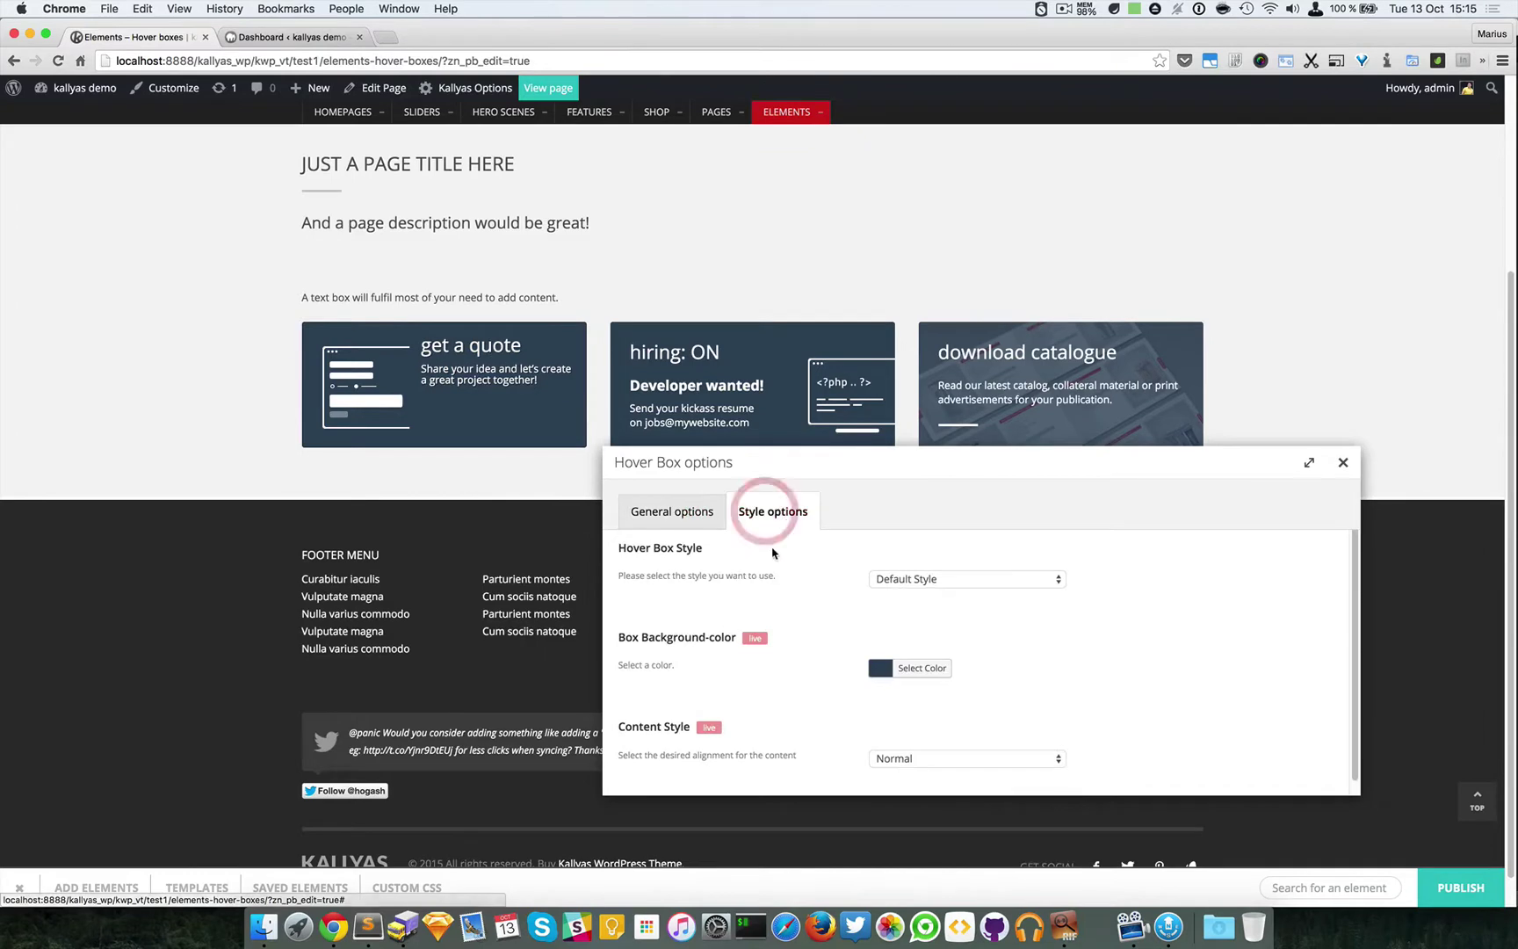
pyautogui.click(925, 583)
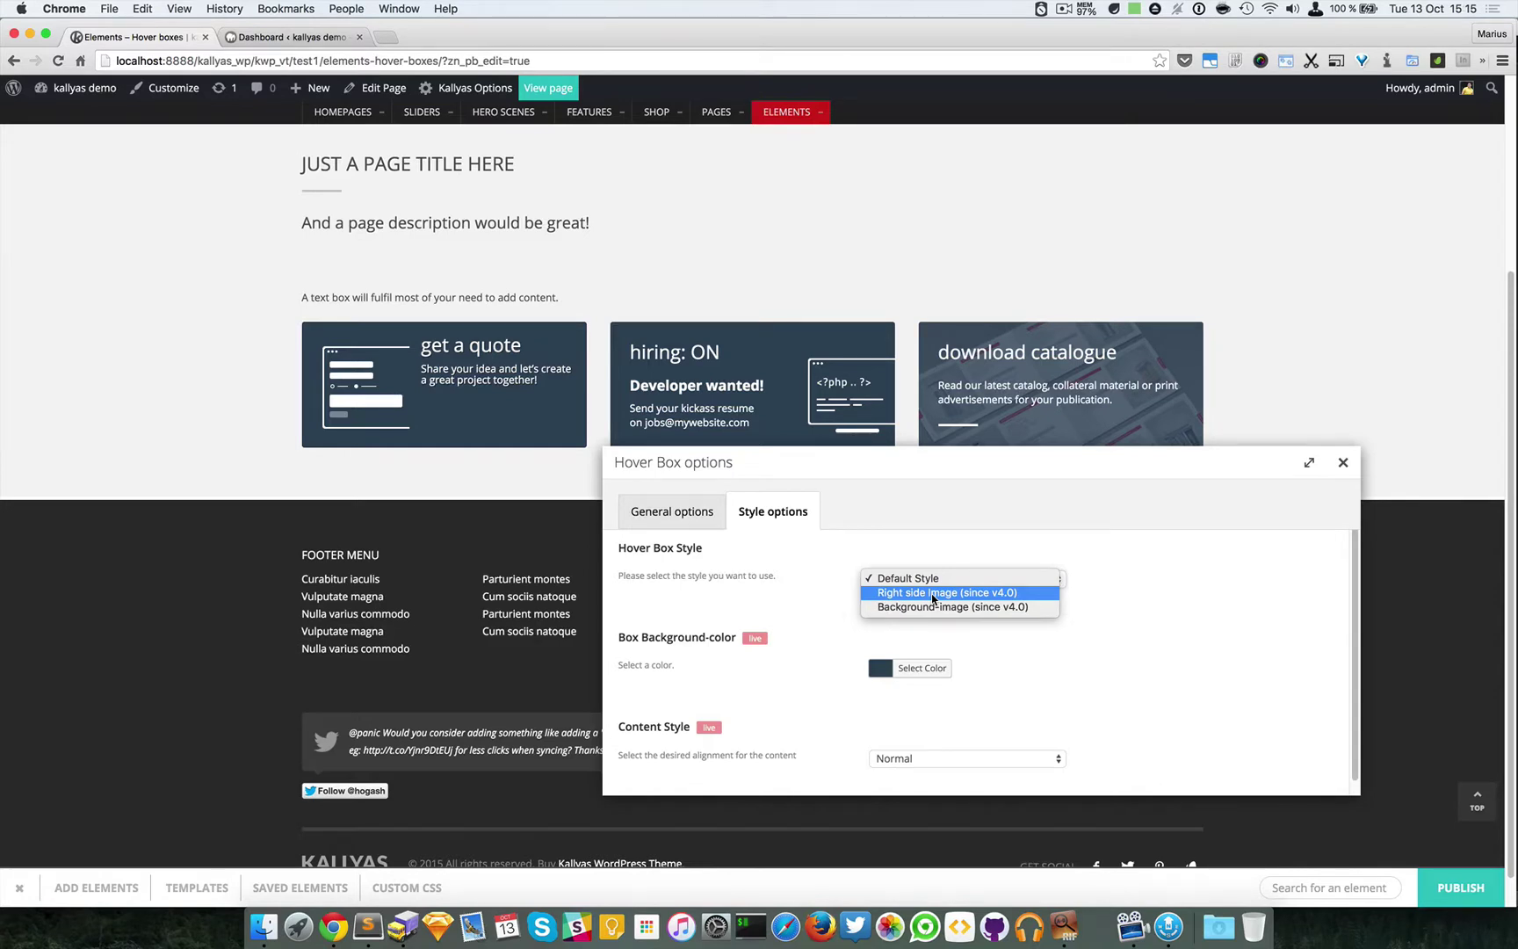
pyautogui.click(1101, 620)
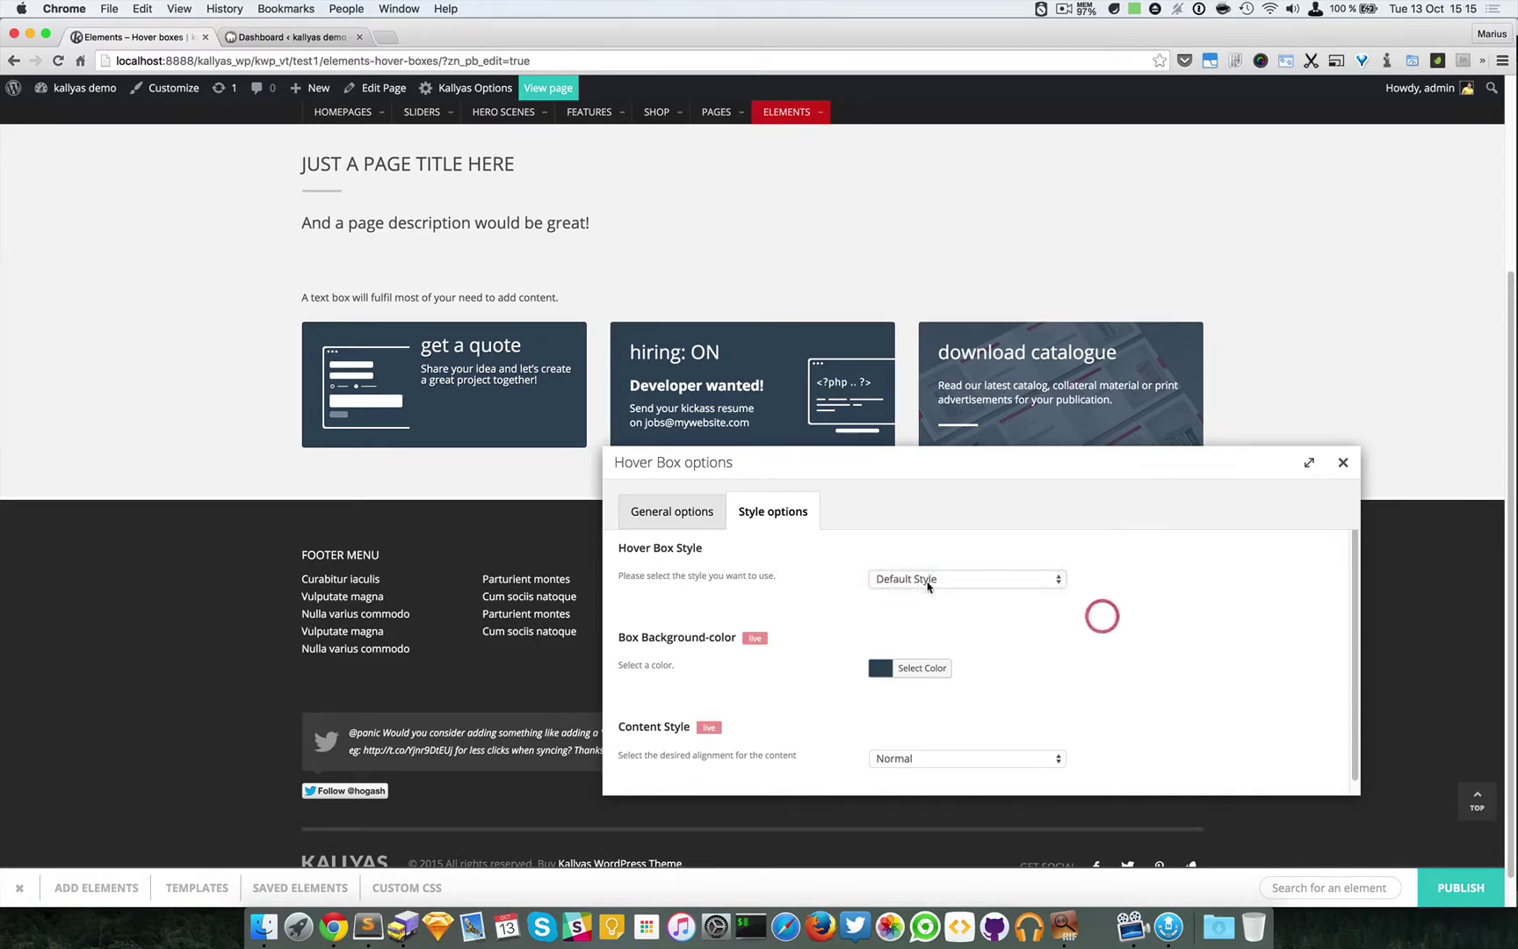
pyautogui.click(924, 578)
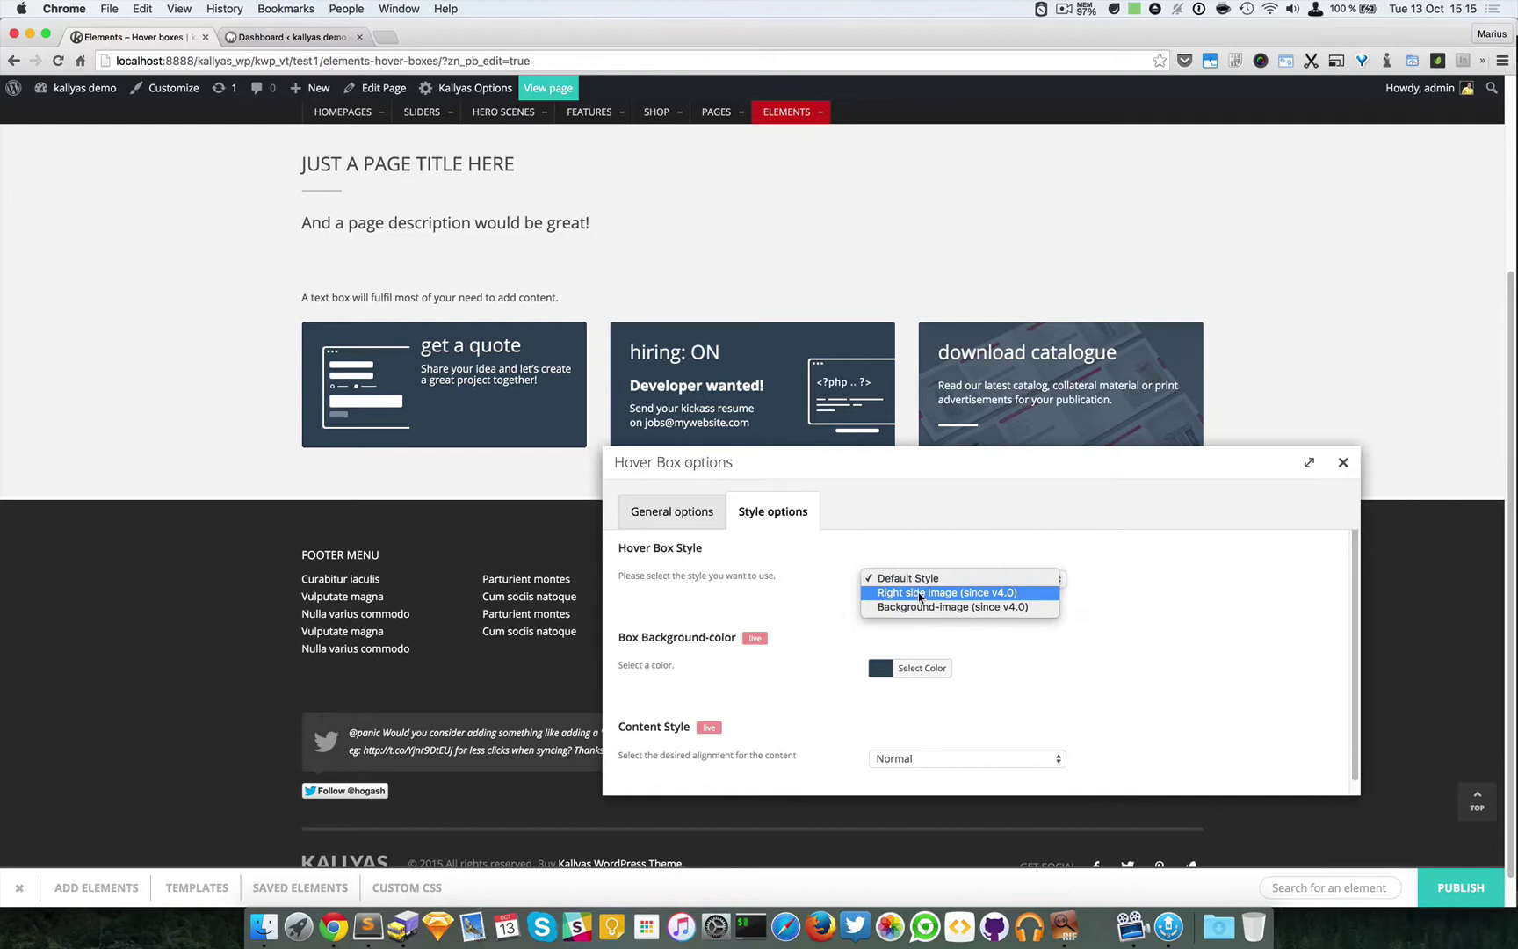
# Keep Default Style and leave the box's purple background colour unchanged.
pyautogui.click(1063, 668)
pyautogui.click(927, 670)
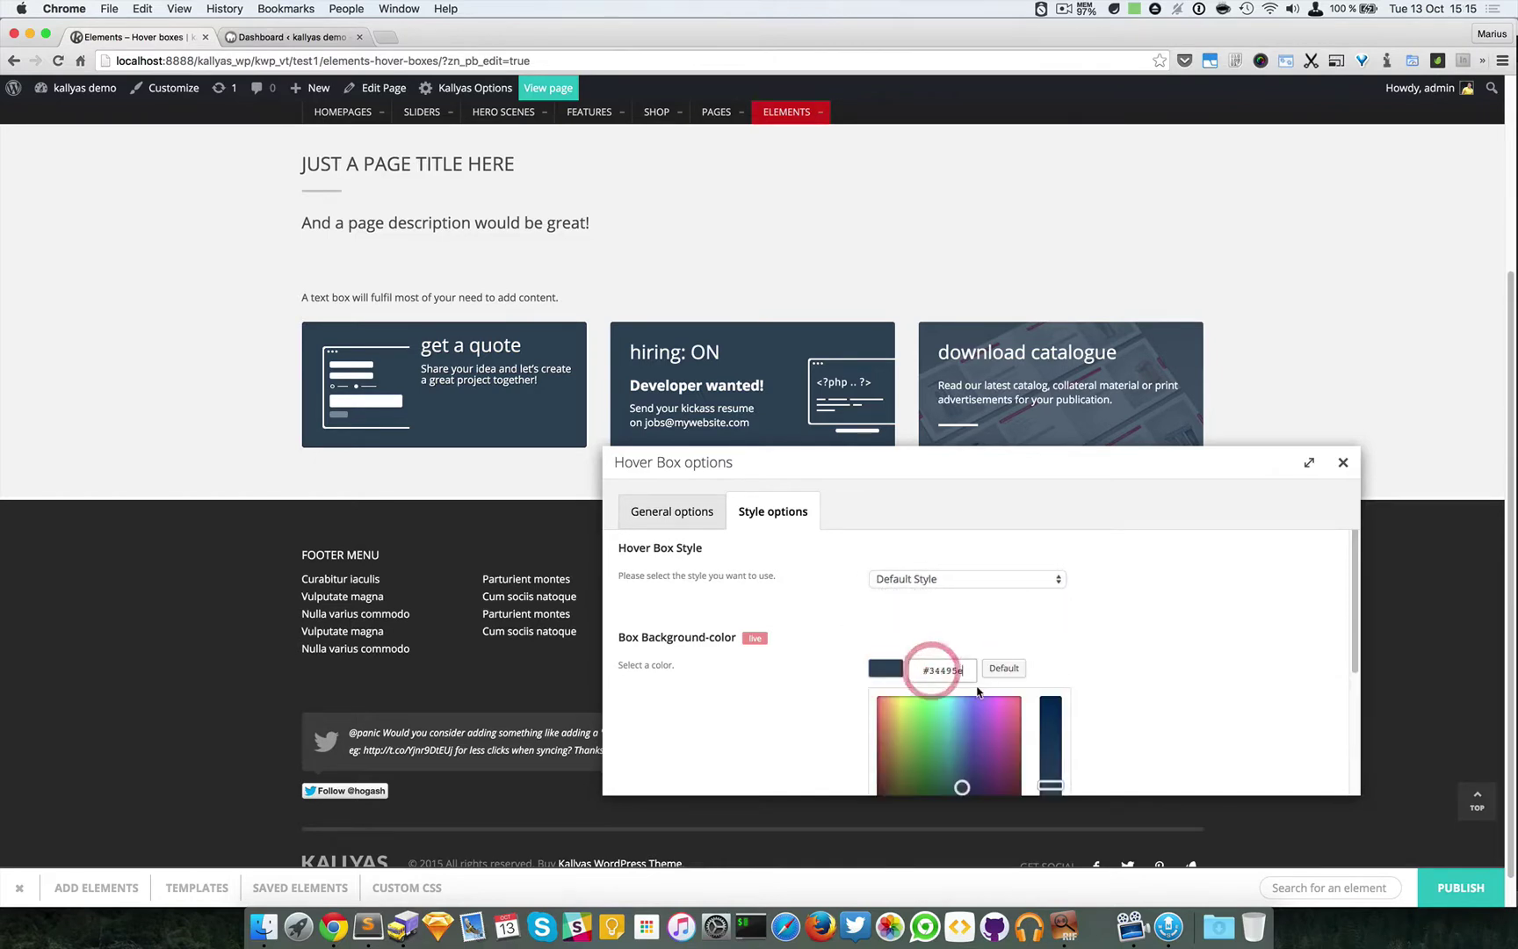
pyautogui.click(1013, 629)
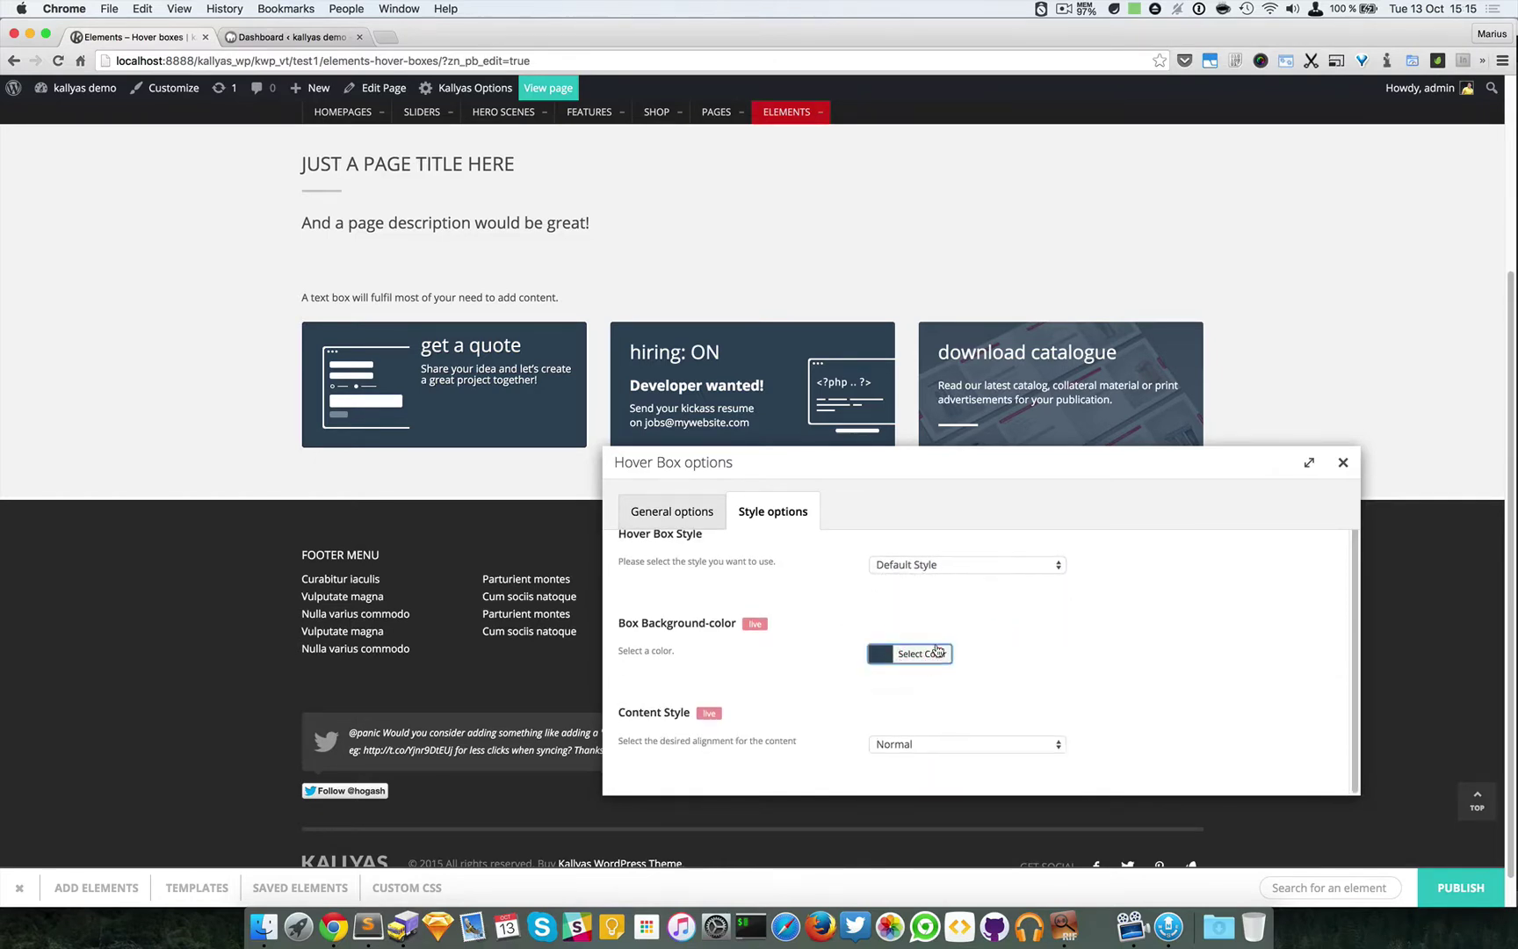
pyautogui.click(937, 652)
pyautogui.scroll(-3, 959, 606)
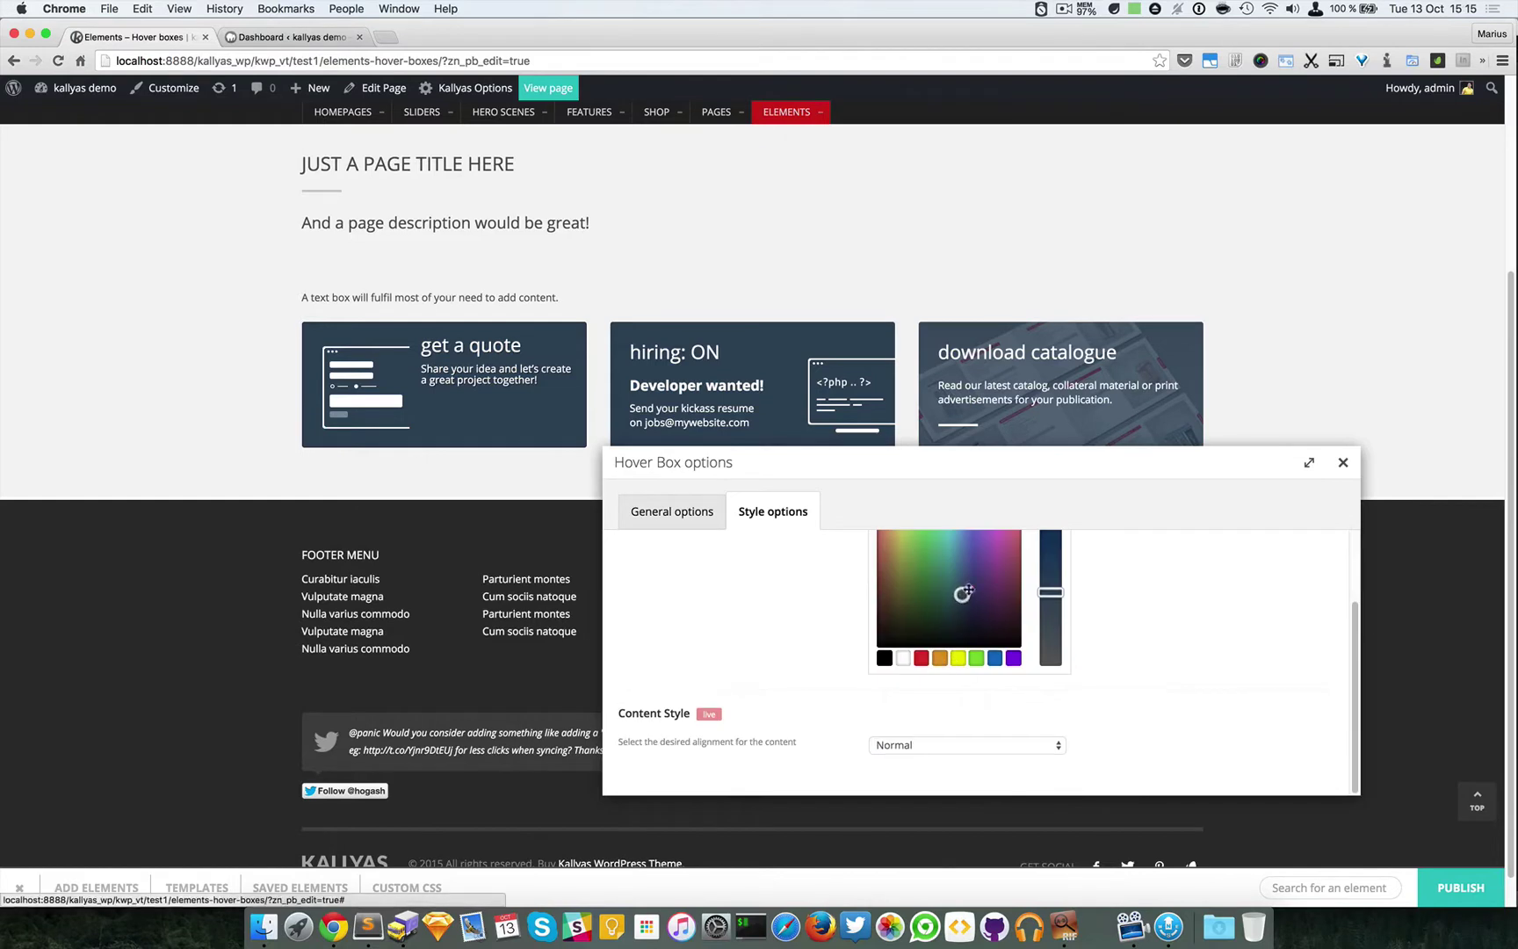
pyautogui.moveTo(966, 591); pyautogui.dragTo(995, 548)
pyautogui.click(1135, 617)
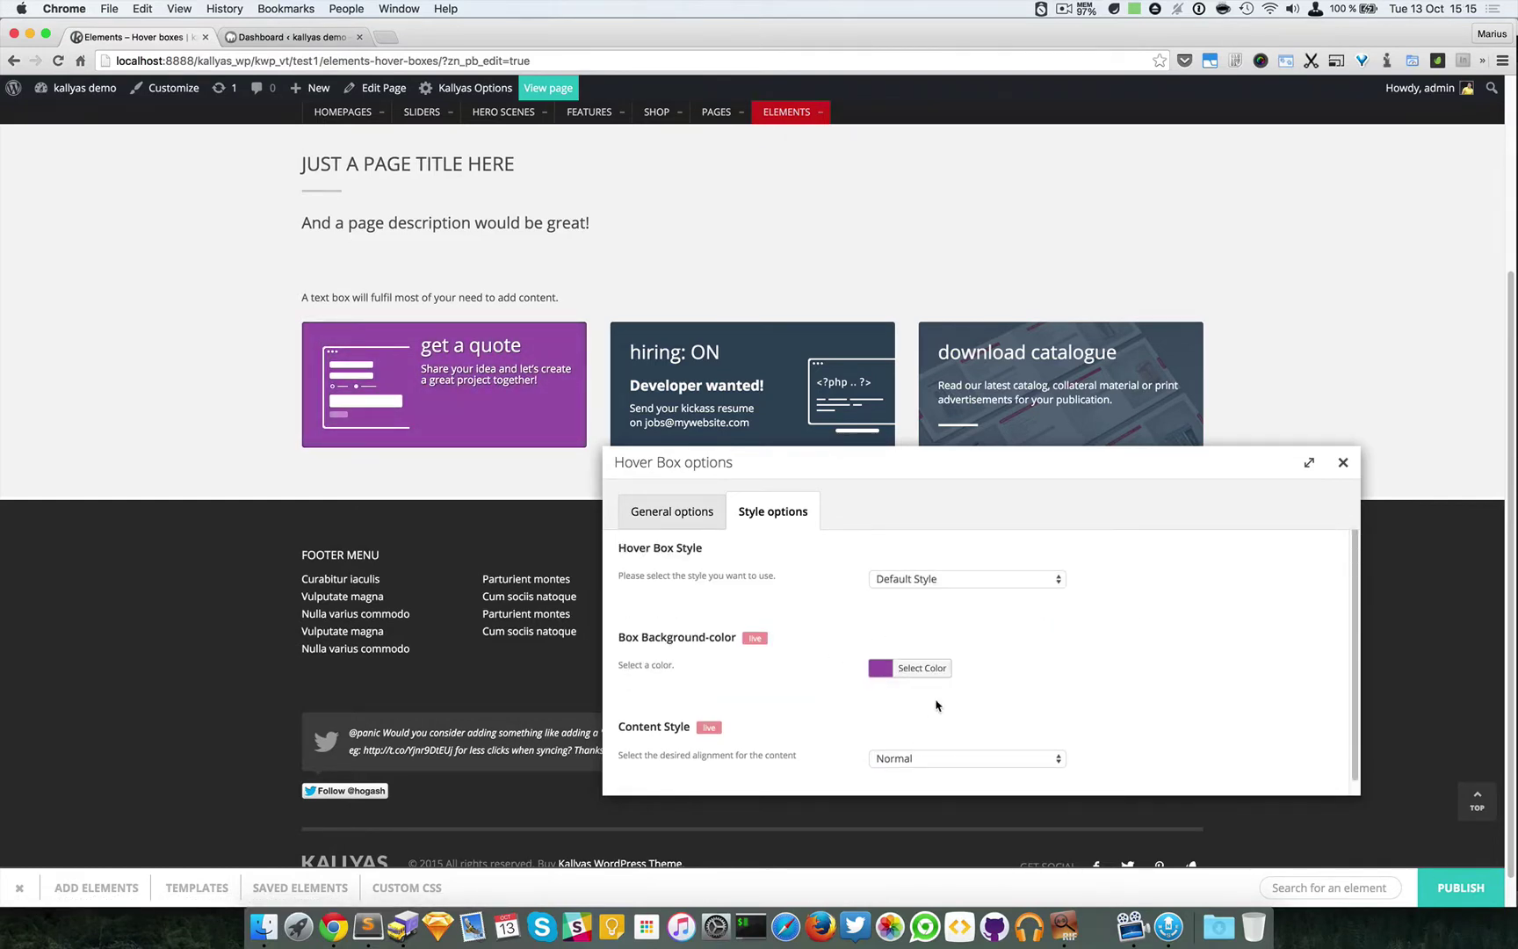
# Set the get a quote box's Content Style to Centered.
pyautogui.scroll(-1, 931, 702)
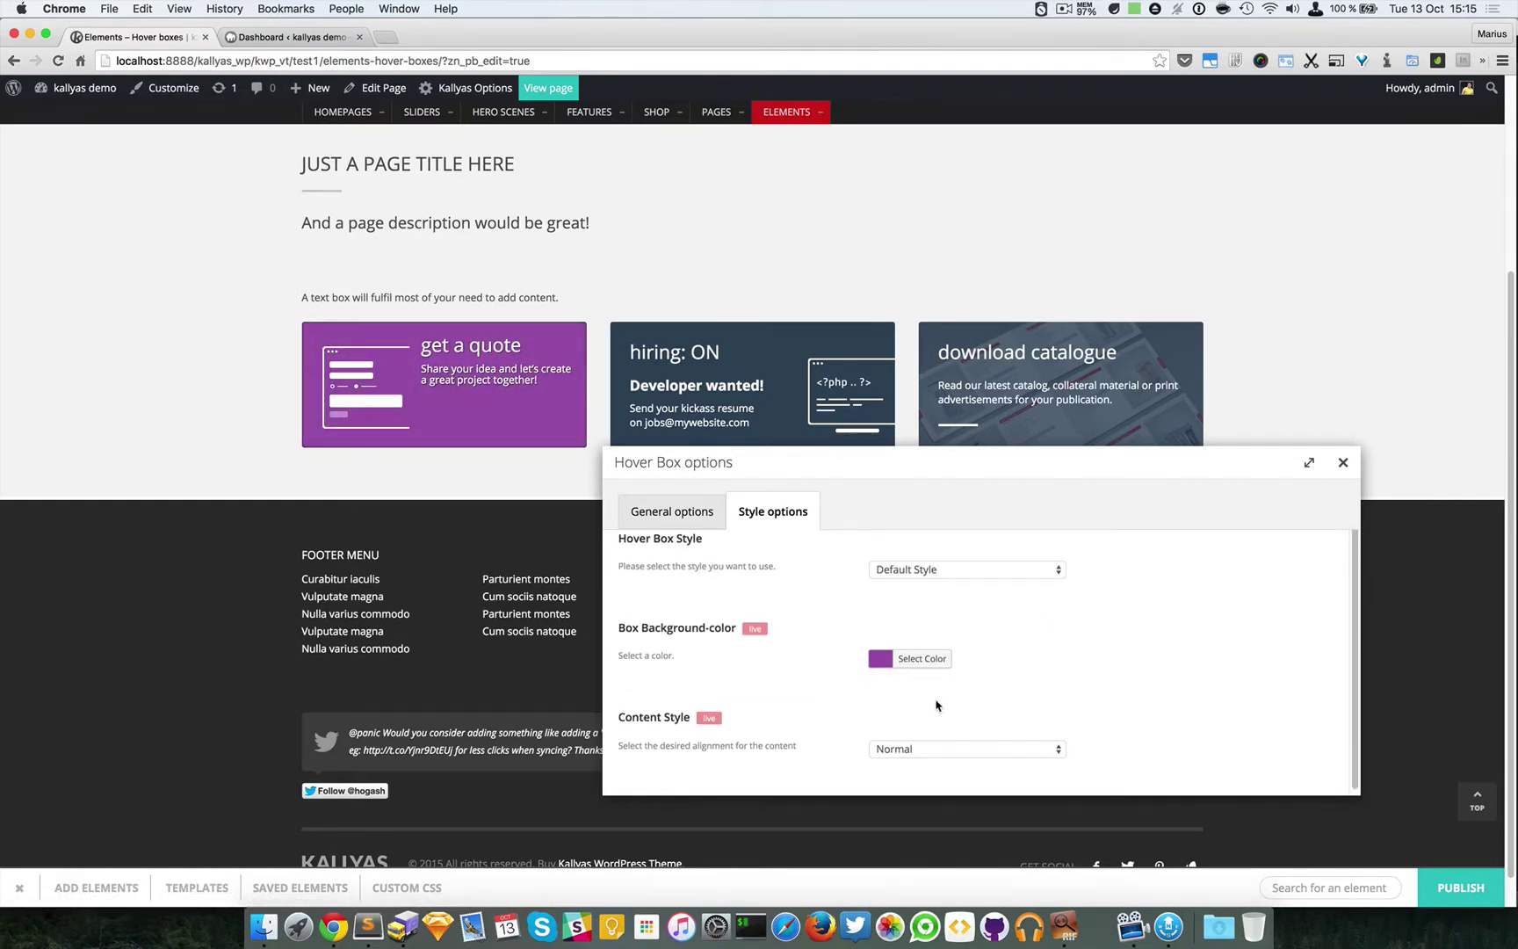
pyautogui.click(976, 747)
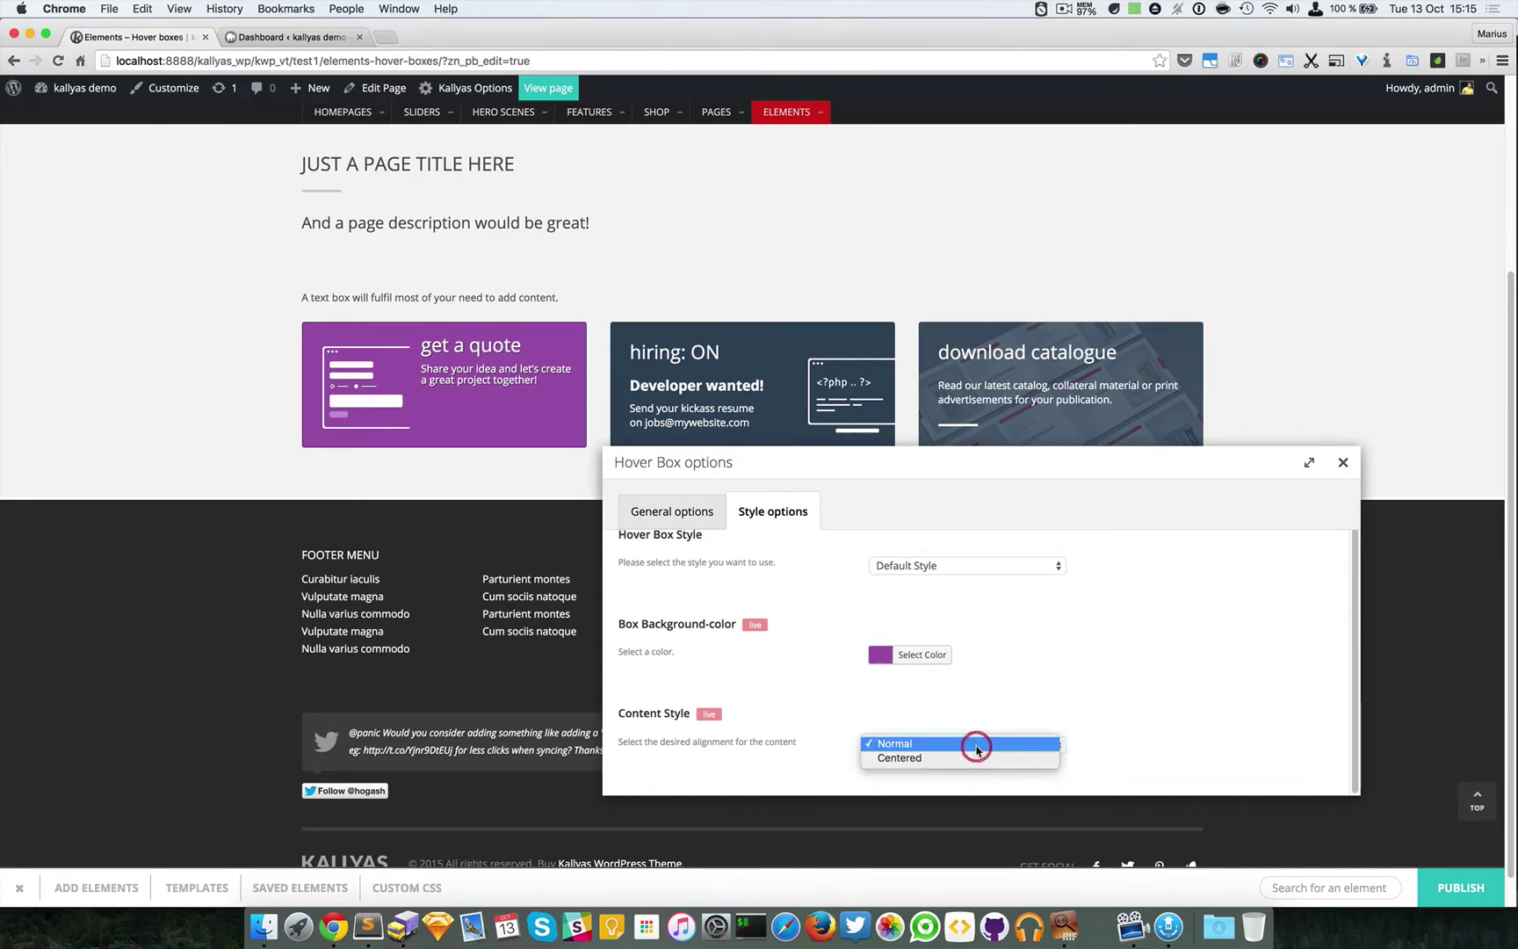
pyautogui.click(688, 728)
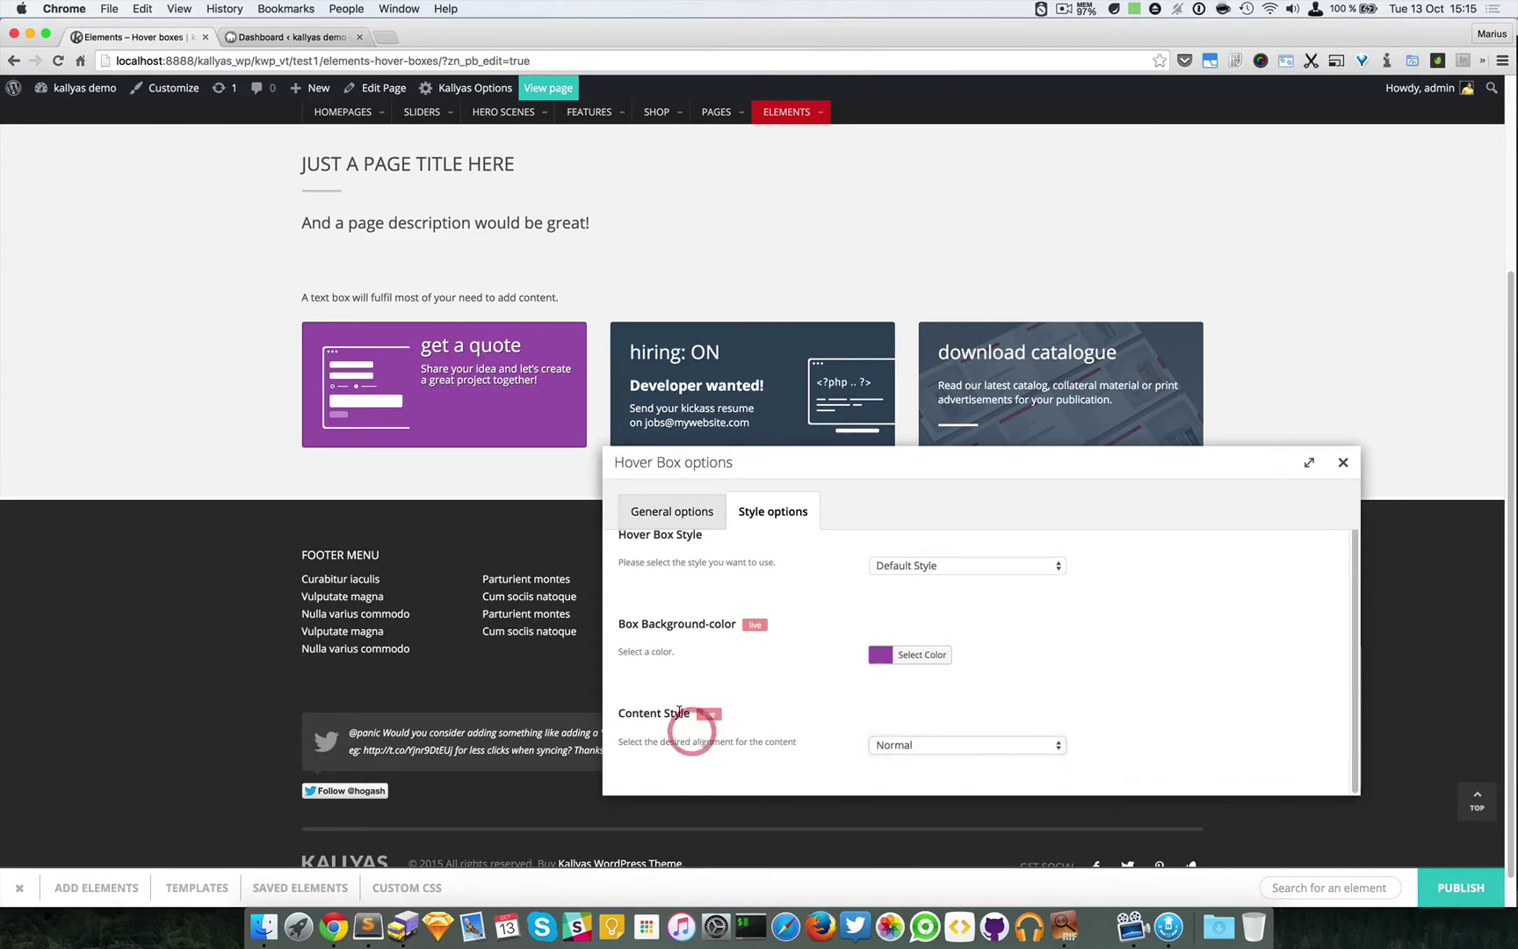
pyautogui.click(956, 744)
pyautogui.click(956, 758)
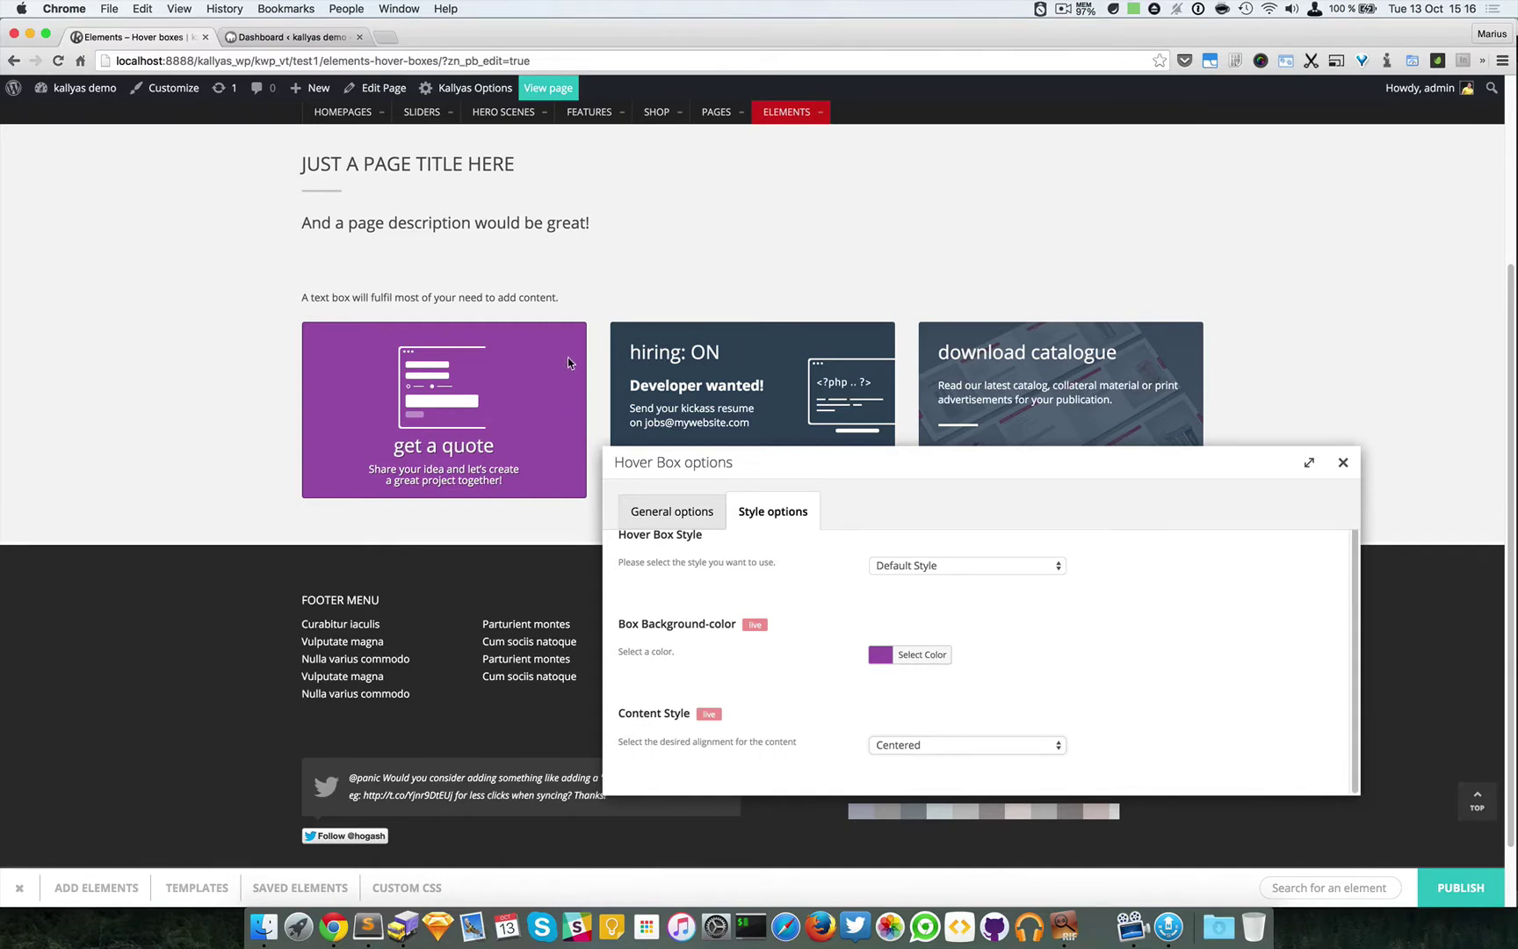
# Change Hover Box Style to Right side Image (since v4.0).
pyautogui.click(897, 562)
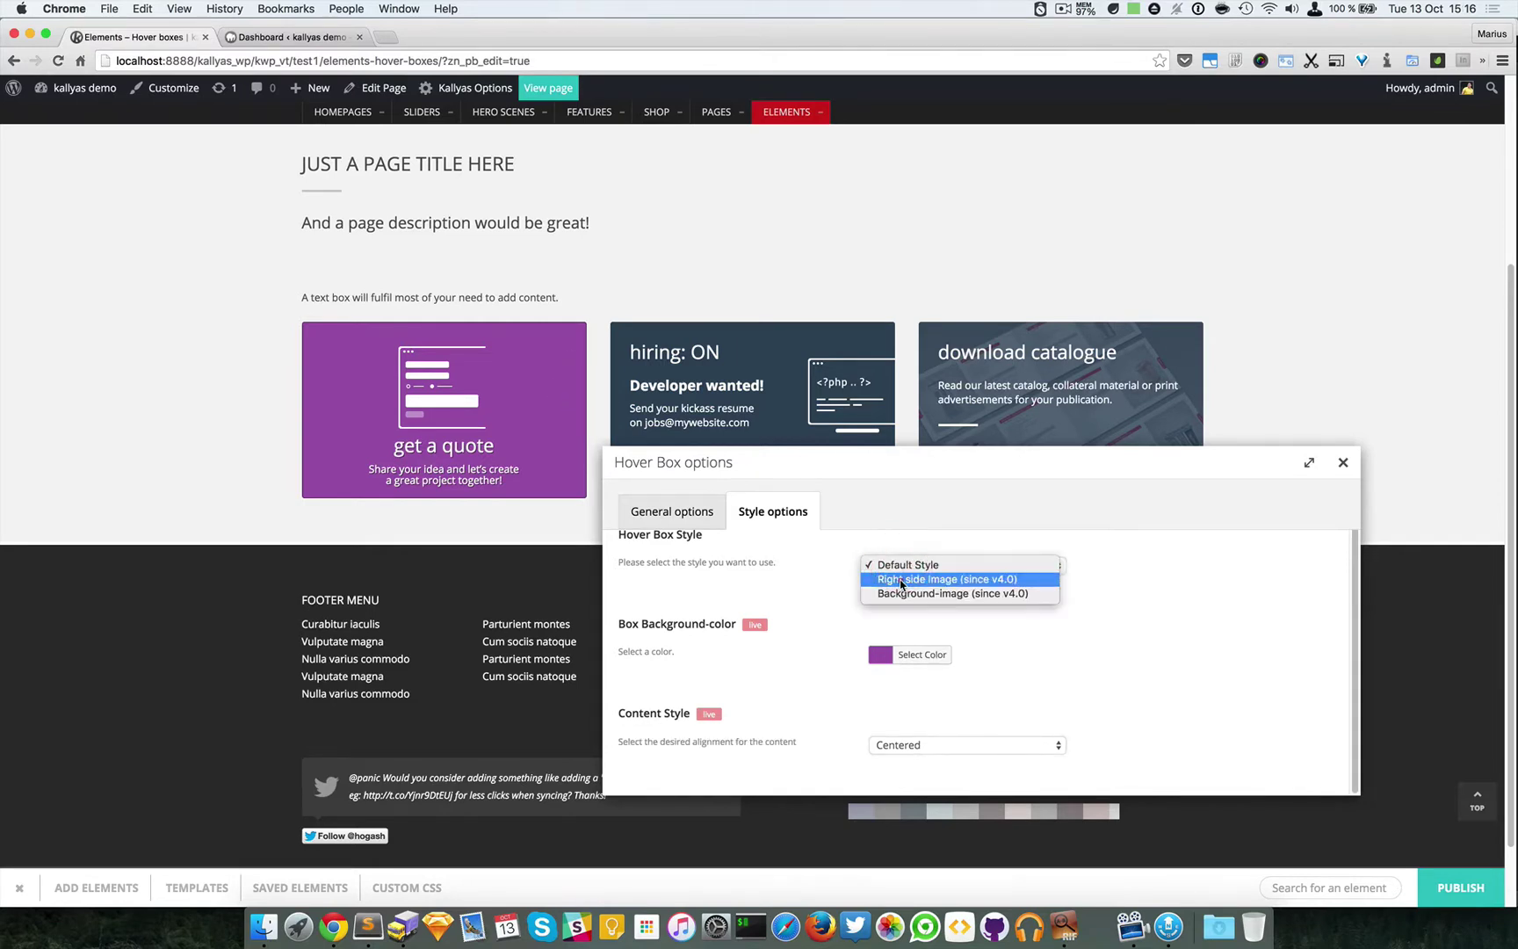
pyautogui.click(901, 579)
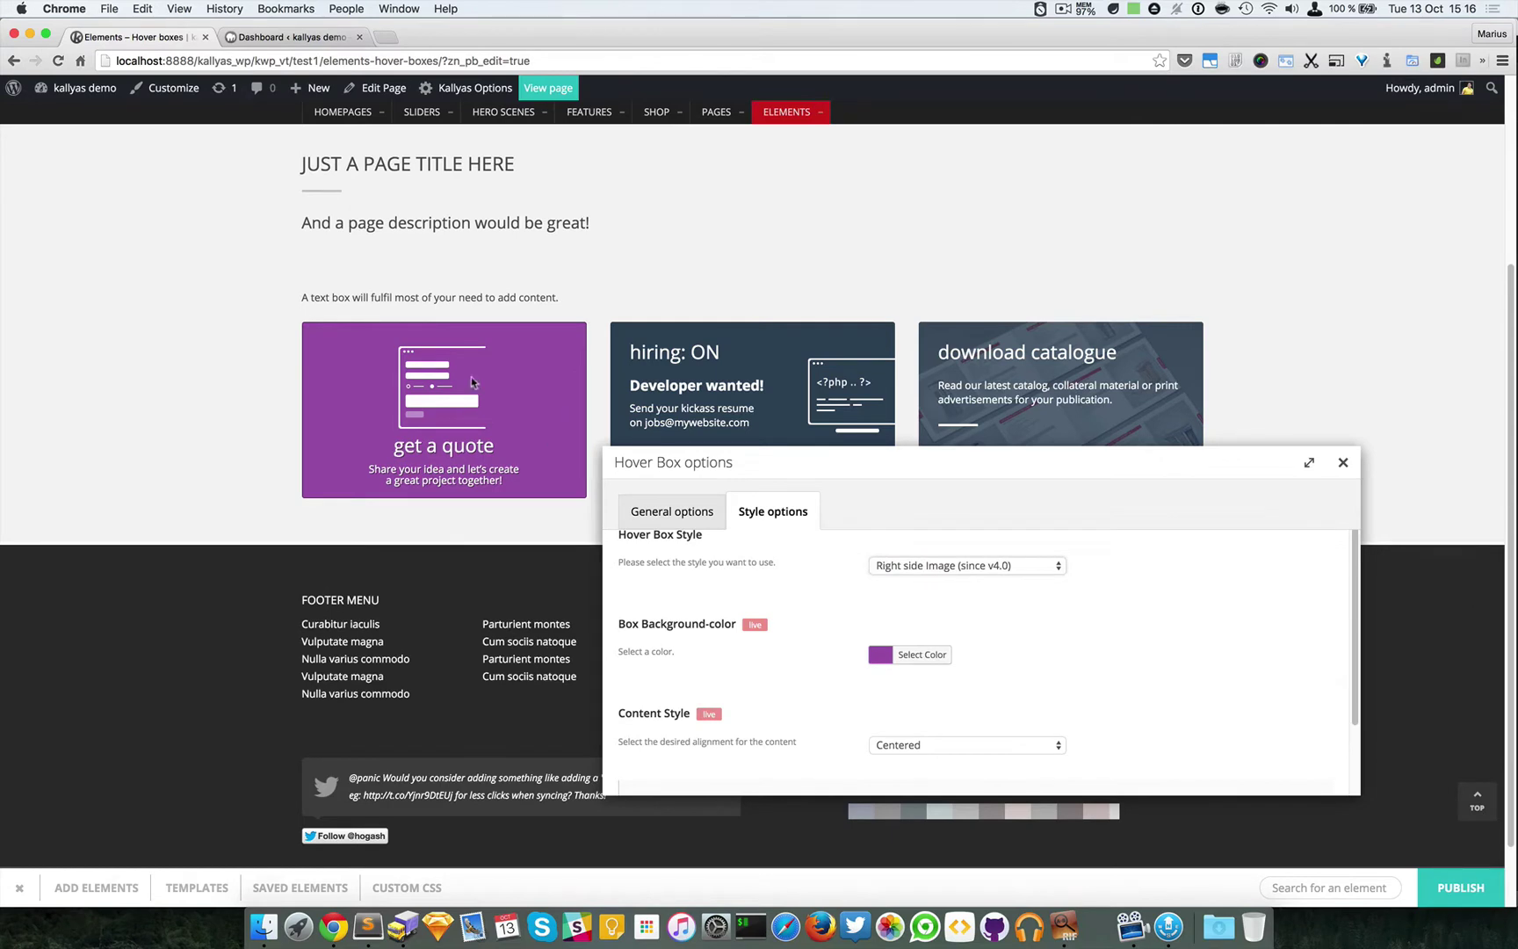
pyautogui.scroll(1, 743, 602)
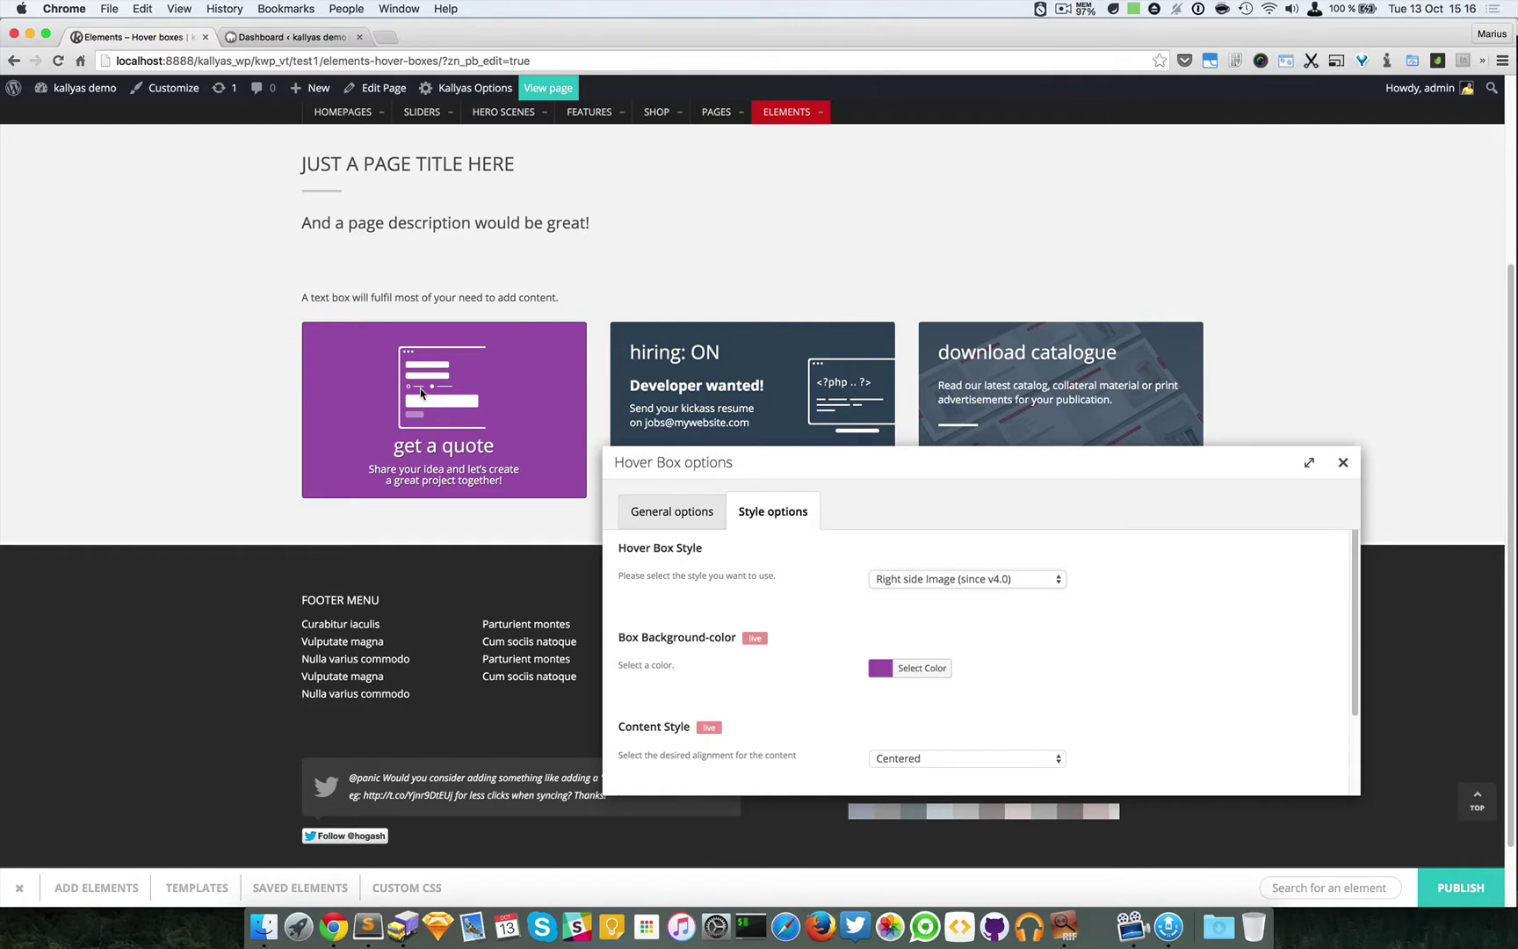
# Close the options to view the result, then reopen them and move the window aside.
pyautogui.click(1344, 464)
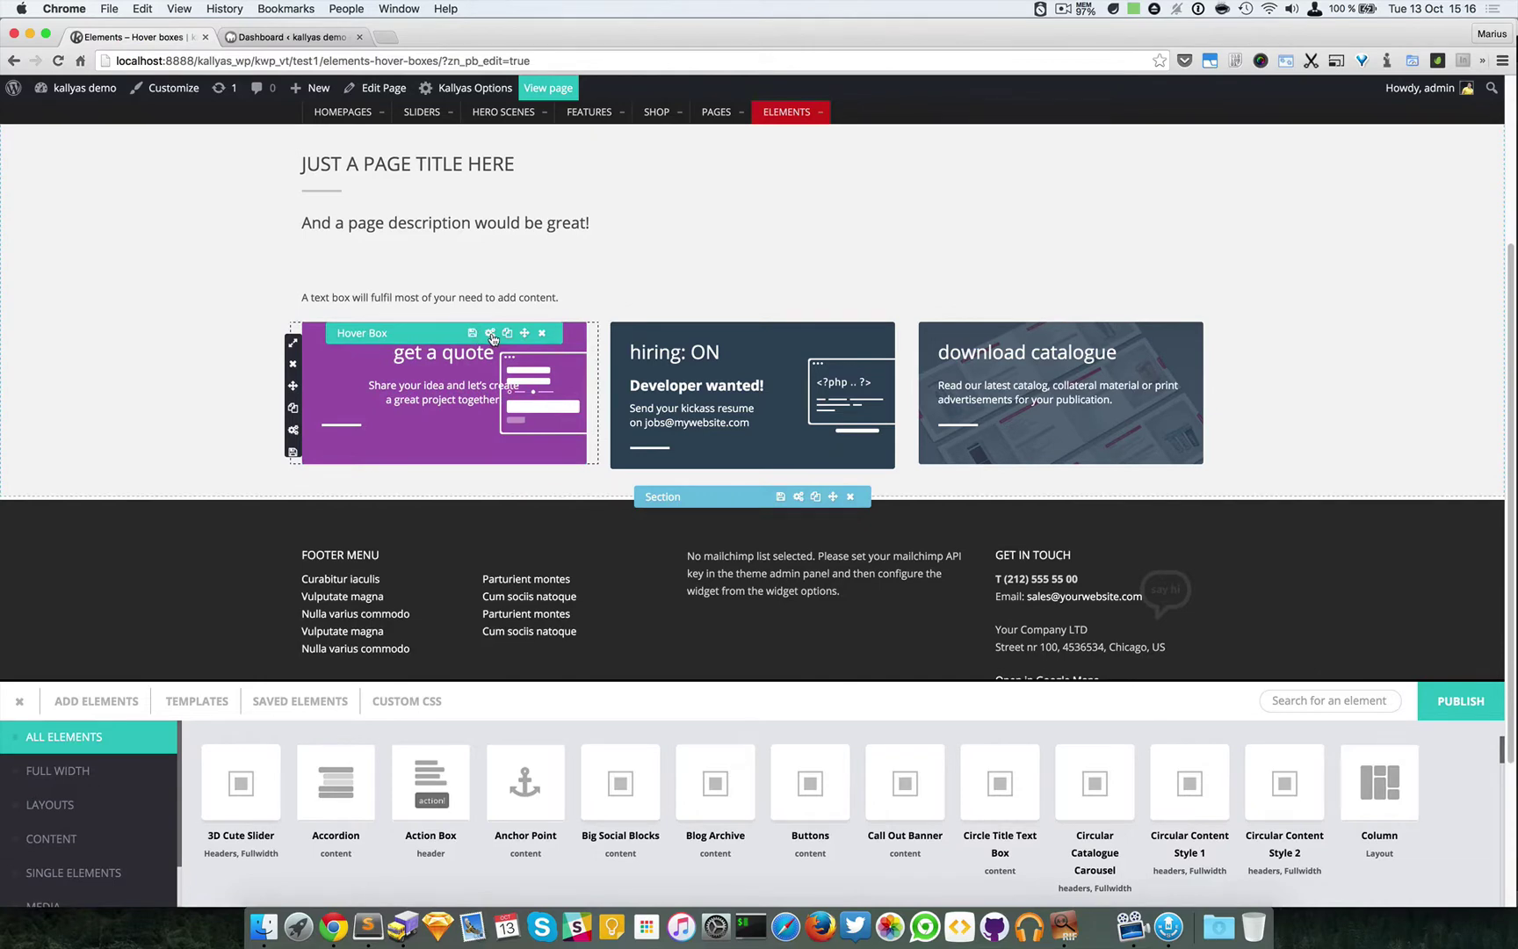
pyautogui.click(490, 333)
pyautogui.moveTo(739, 345); pyautogui.dragTo(964, 489)
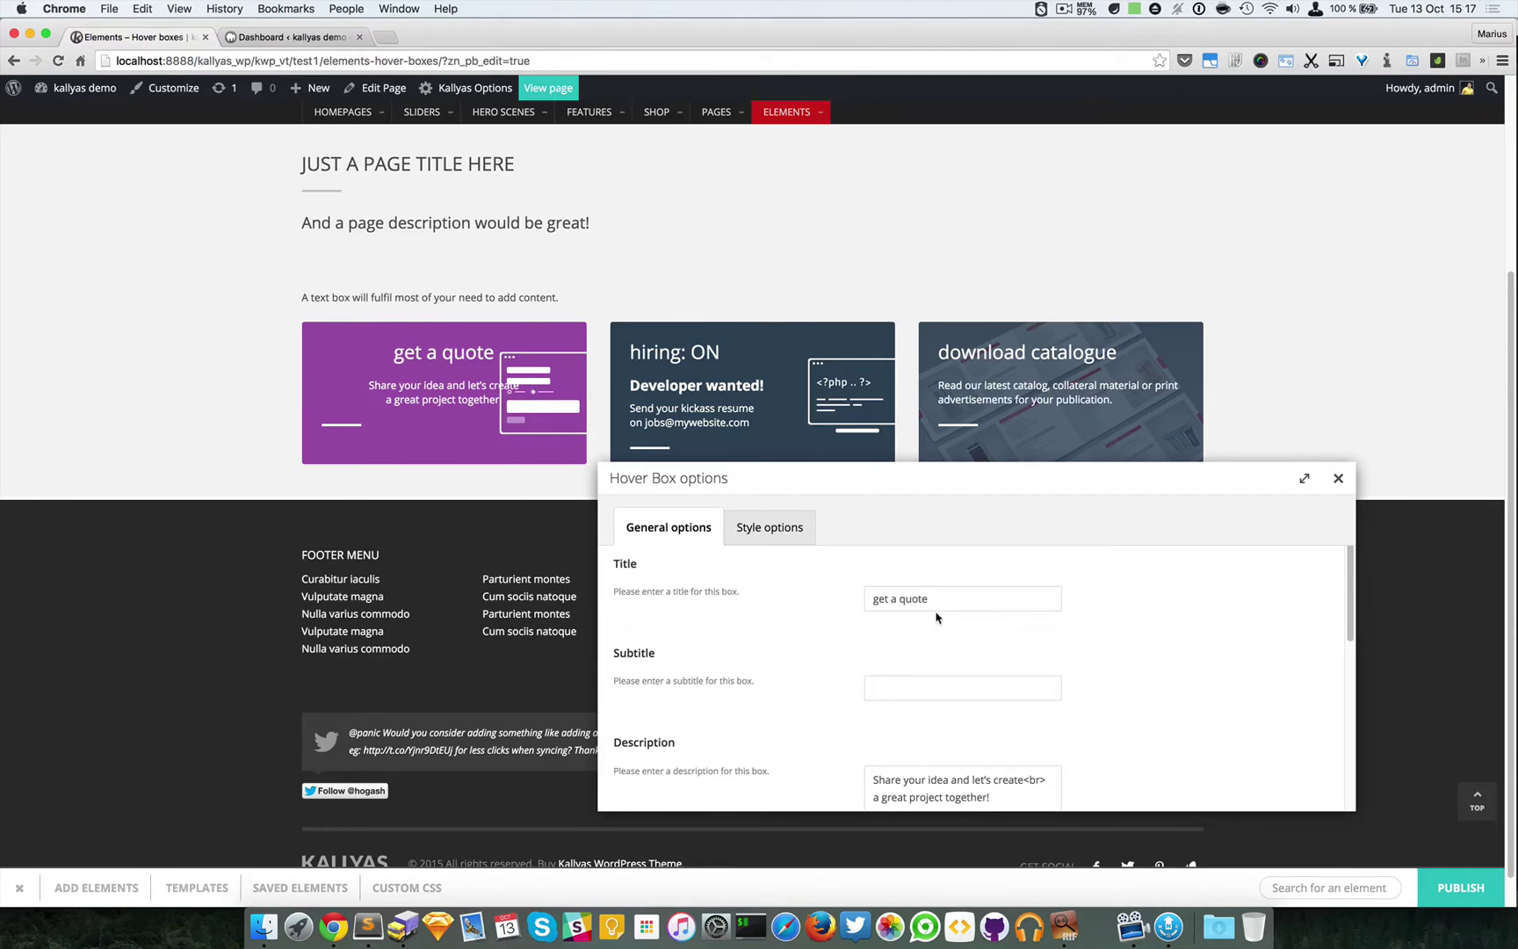
# On Style options, set Remove right margin? to No and close the hover box options.
pyautogui.click(795, 536)
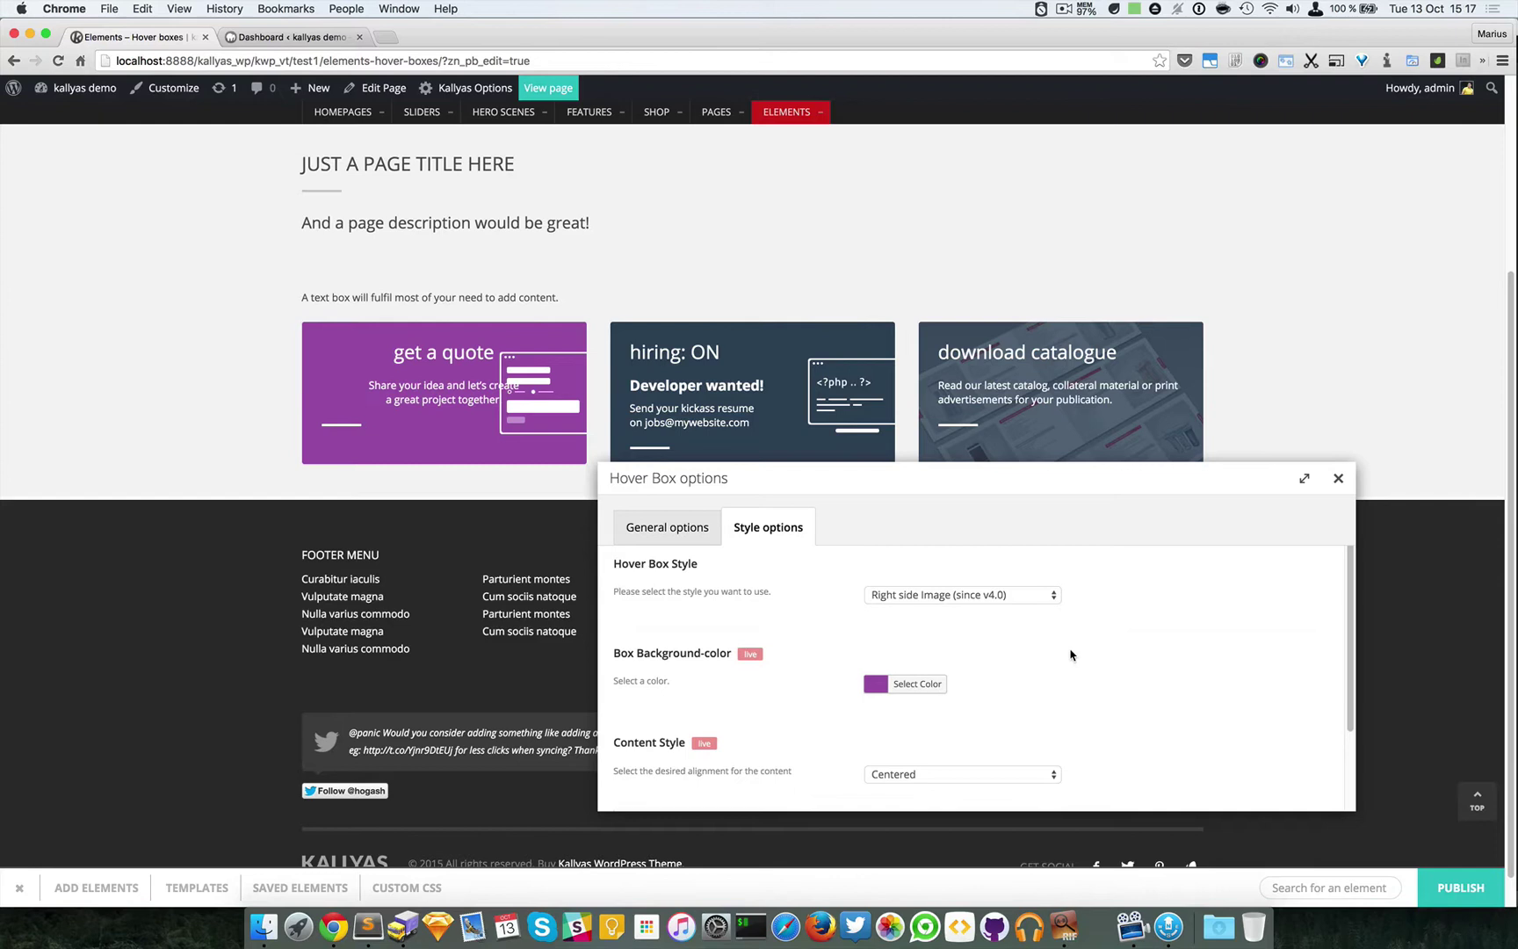
pyautogui.scroll(-2, 1071, 659)
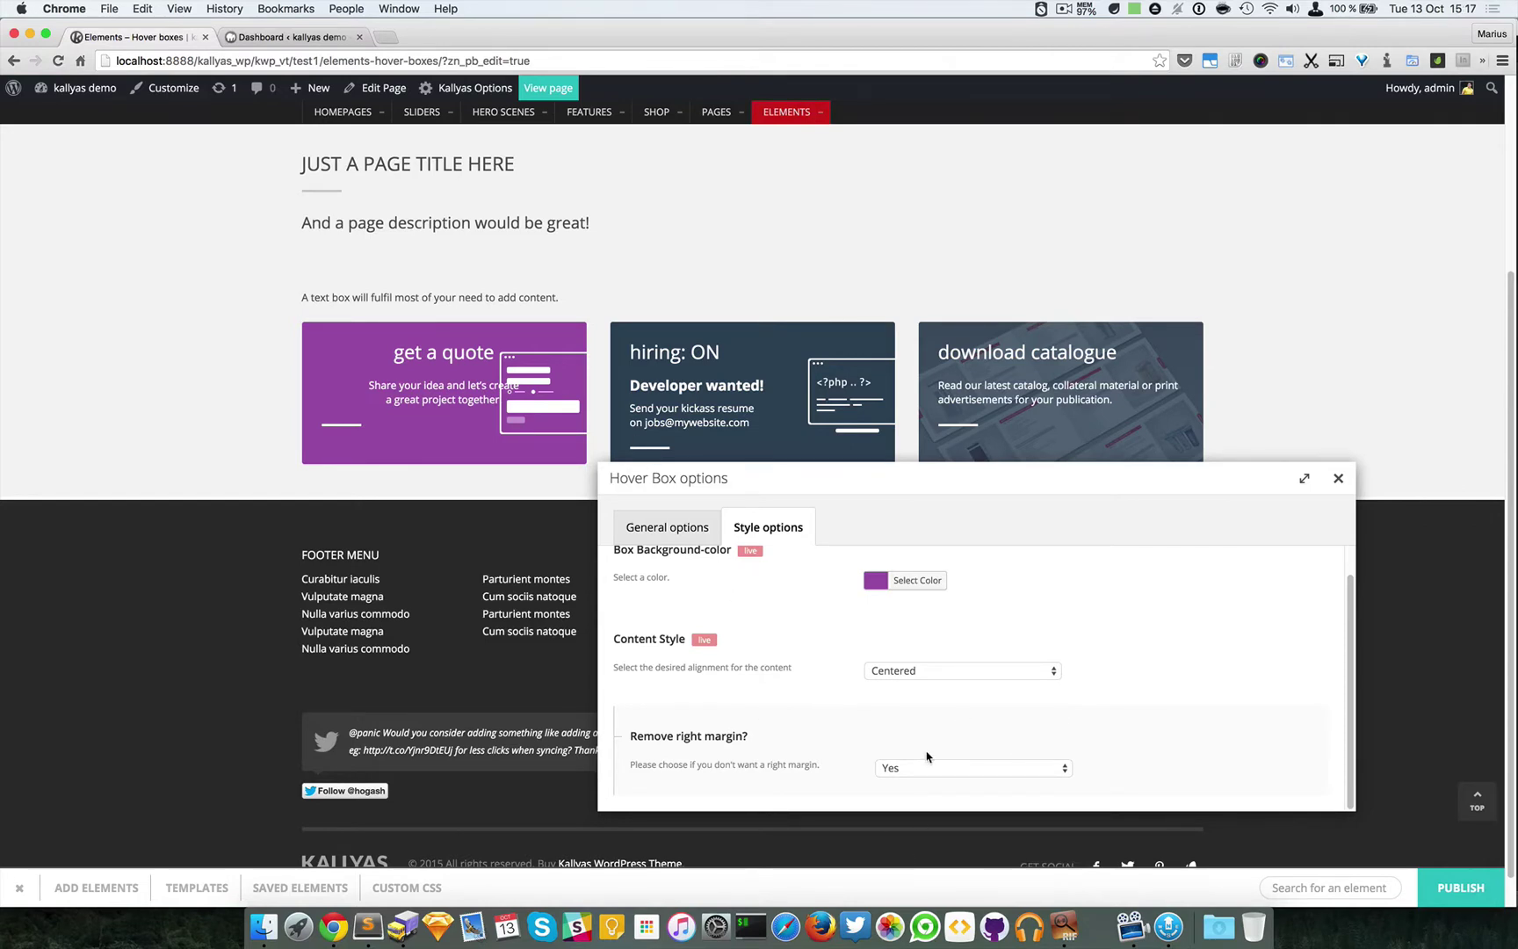
pyautogui.scroll(2, 849, 628)
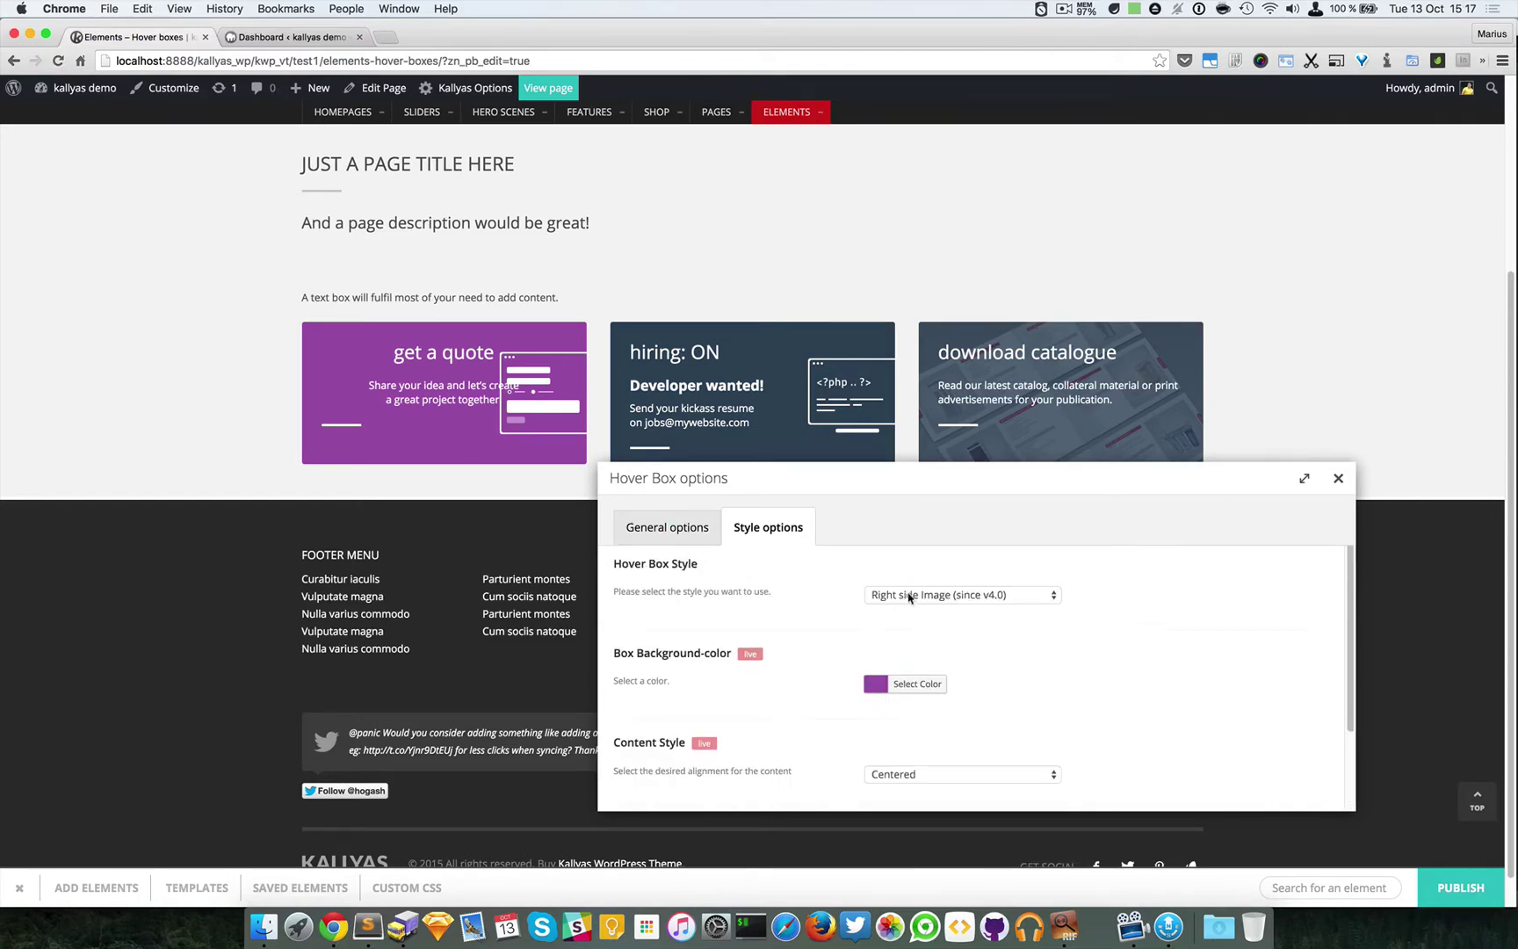
pyautogui.scroll(-2, 1027, 620)
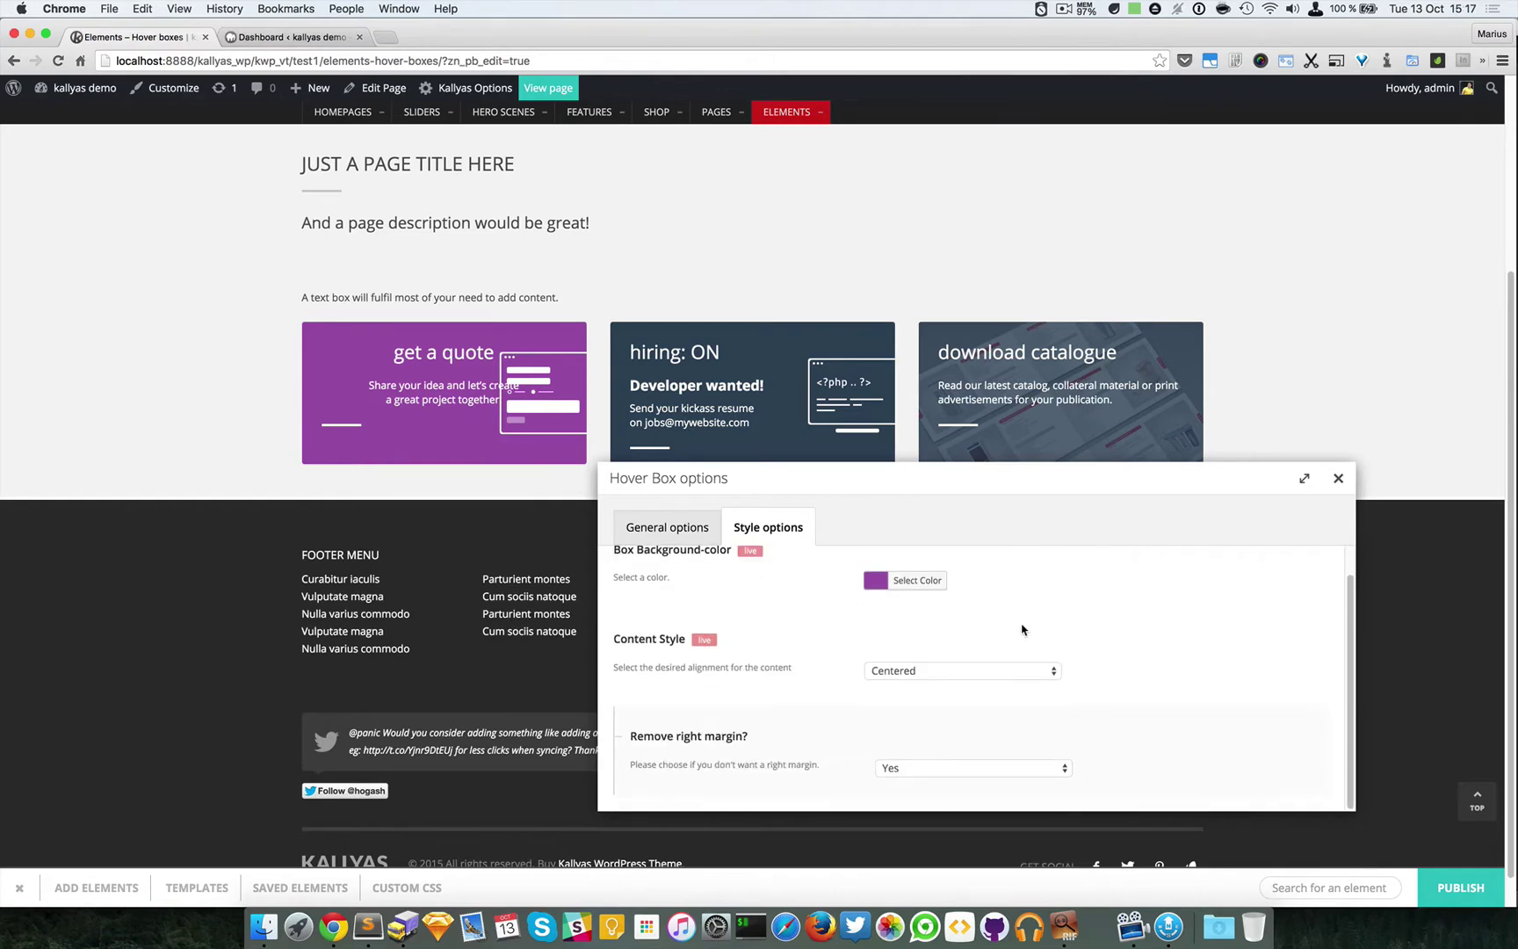
pyautogui.doubleClick(652, 736)
pyautogui.moveTo(652, 736); pyautogui.dragTo(738, 736)
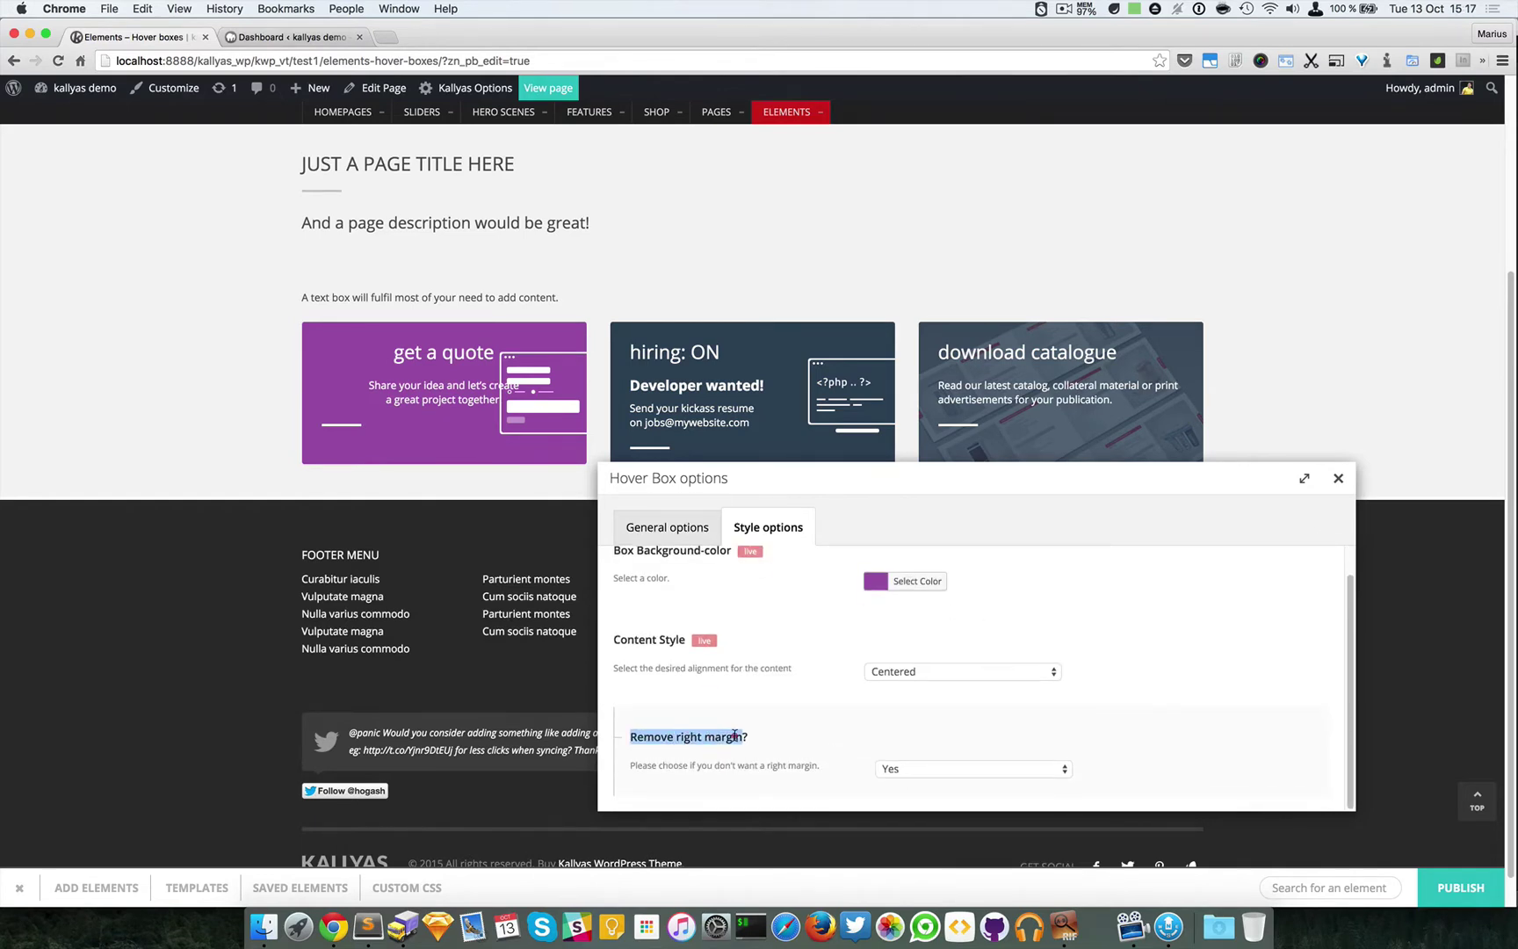
pyautogui.click(768, 741)
pyautogui.click(957, 771)
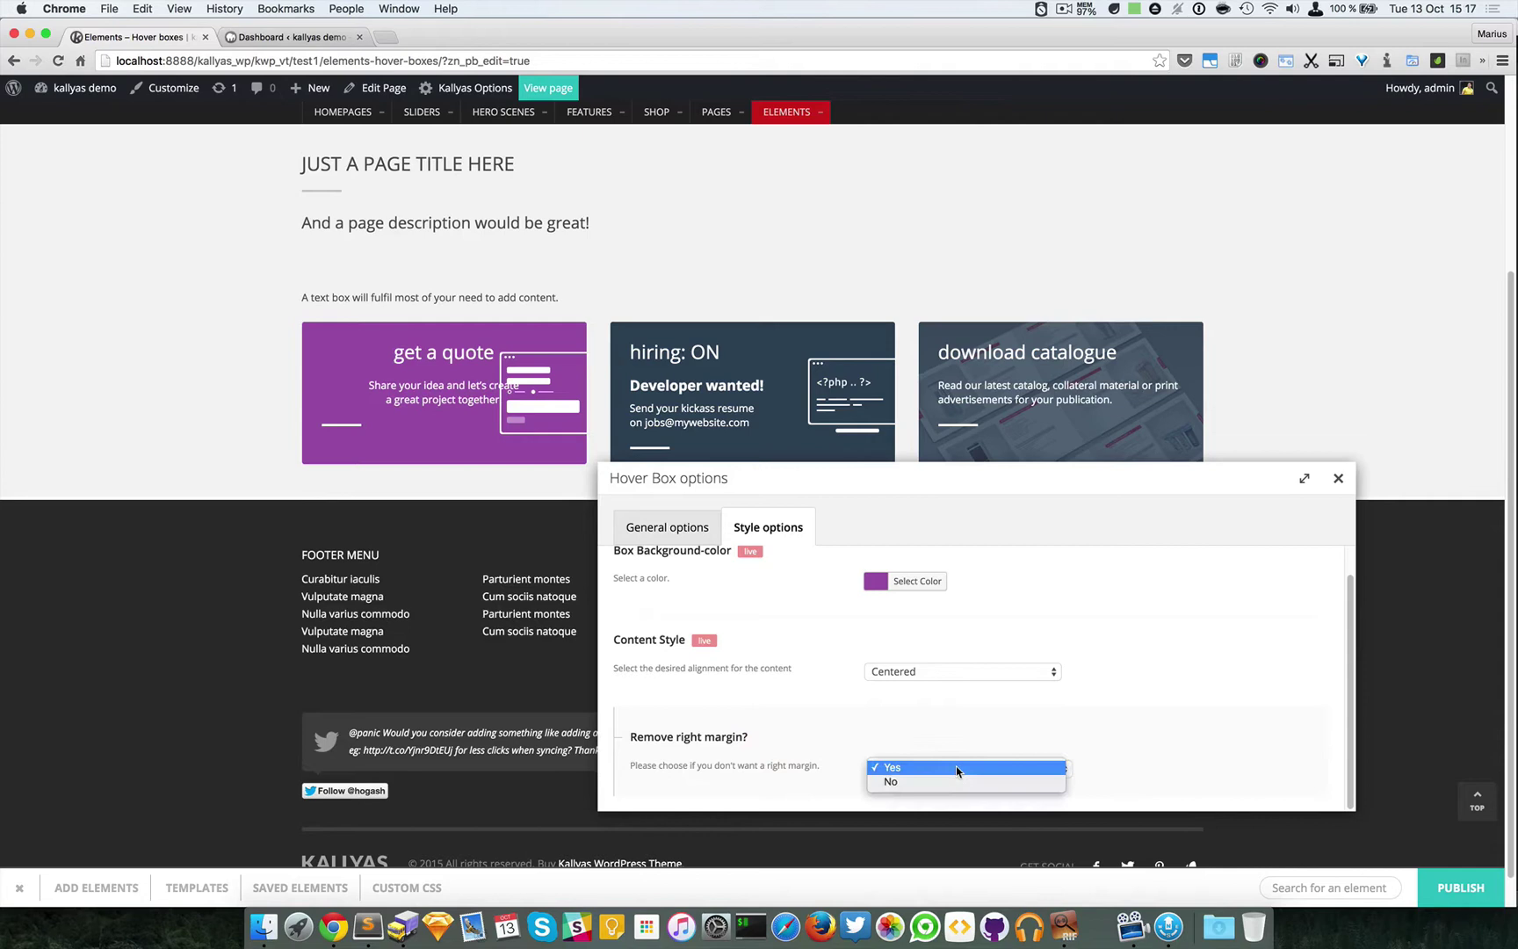
pyautogui.click(946, 782)
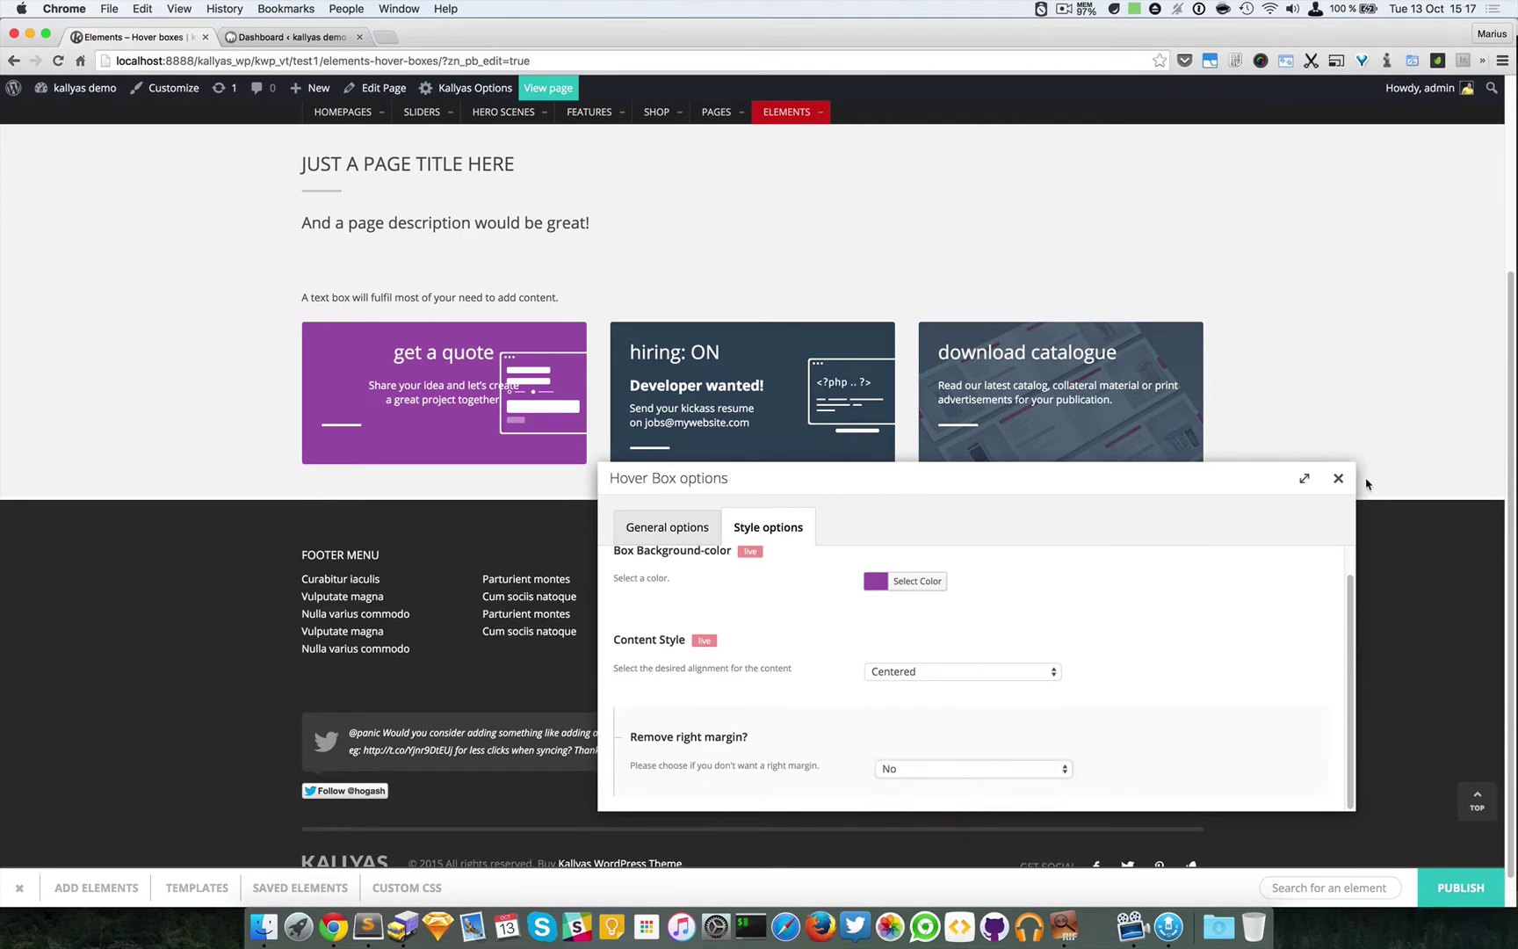
pyautogui.click(1338, 478)
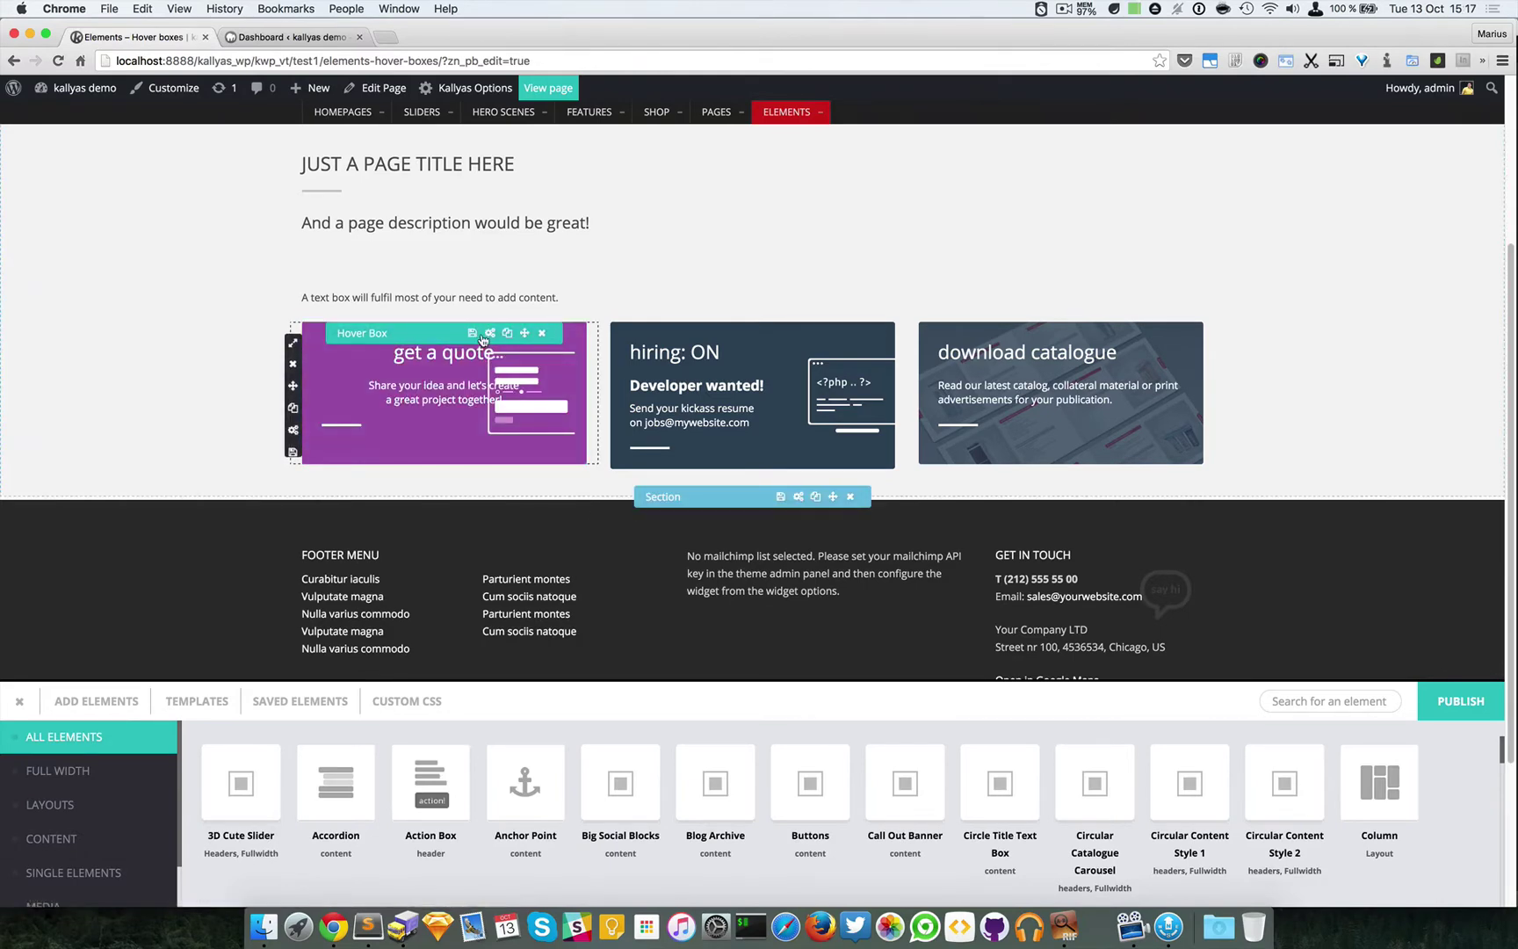
# Reopen the get a quote box's Style options and set Remove right margin? back to Yes.
pyautogui.click(488, 334)
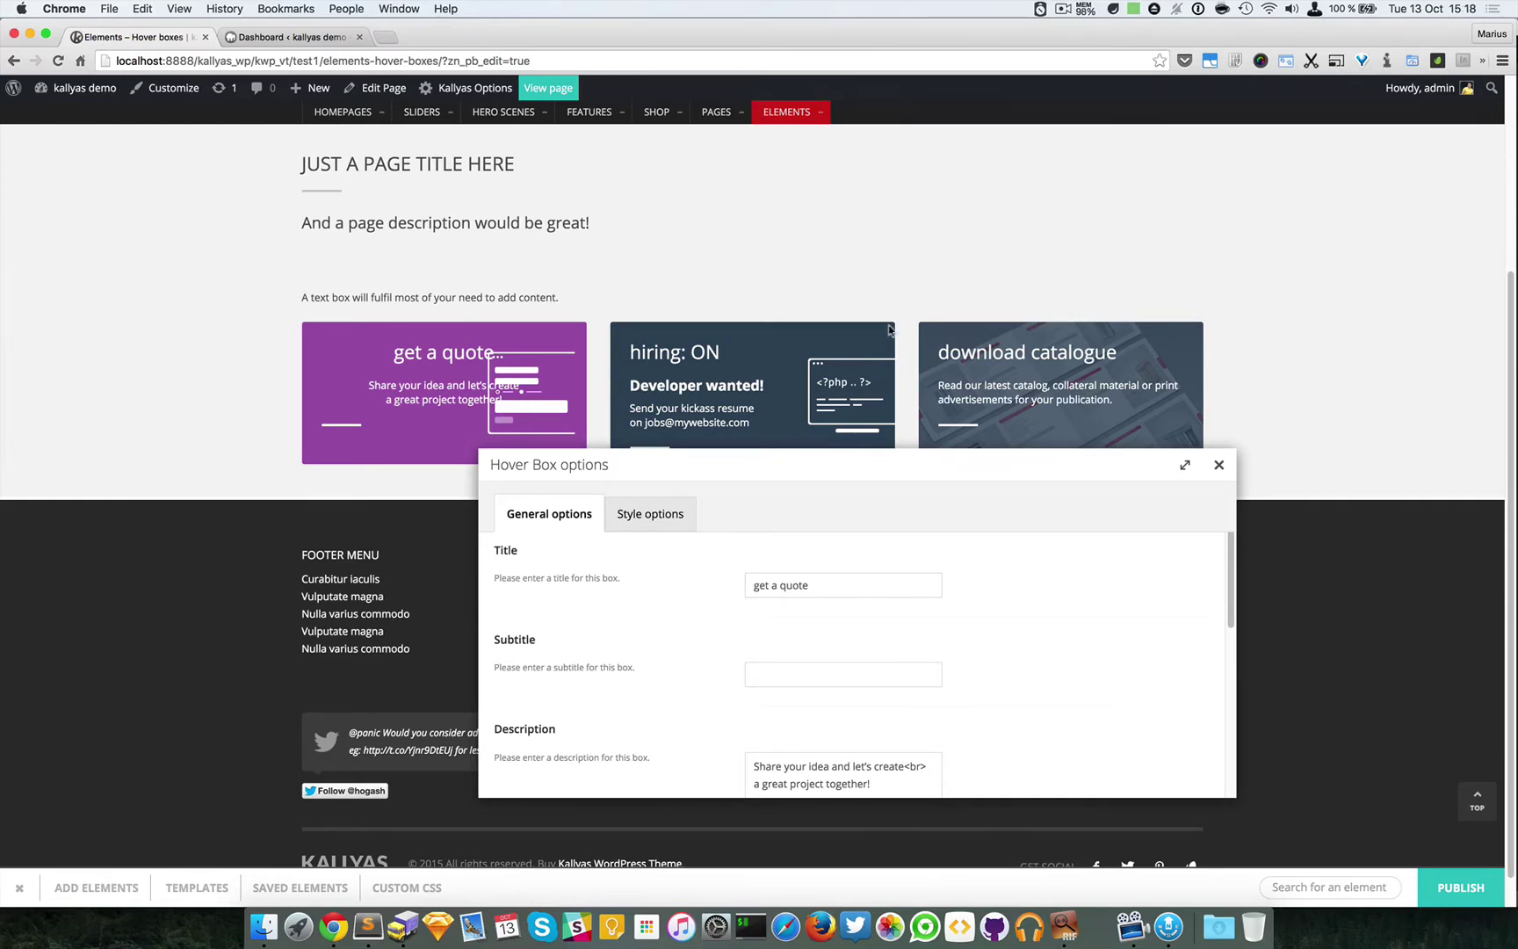
pyautogui.moveTo(830, 465); pyautogui.dragTo(929, 495)
pyautogui.click(752, 544)
pyautogui.scroll(-2, 859, 624)
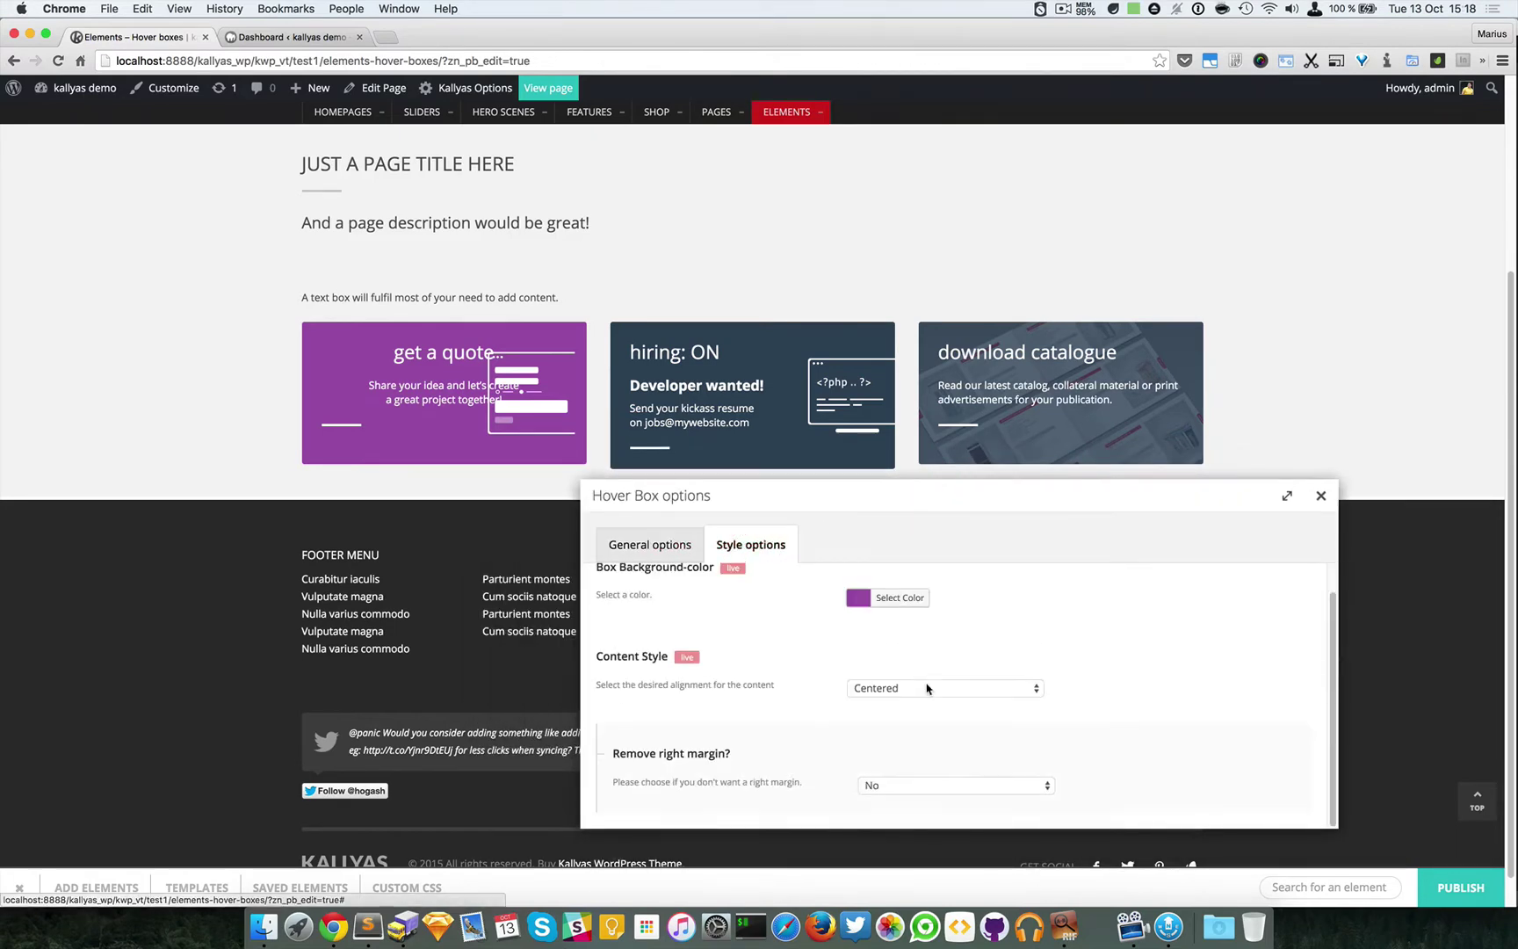
pyautogui.click(918, 783)
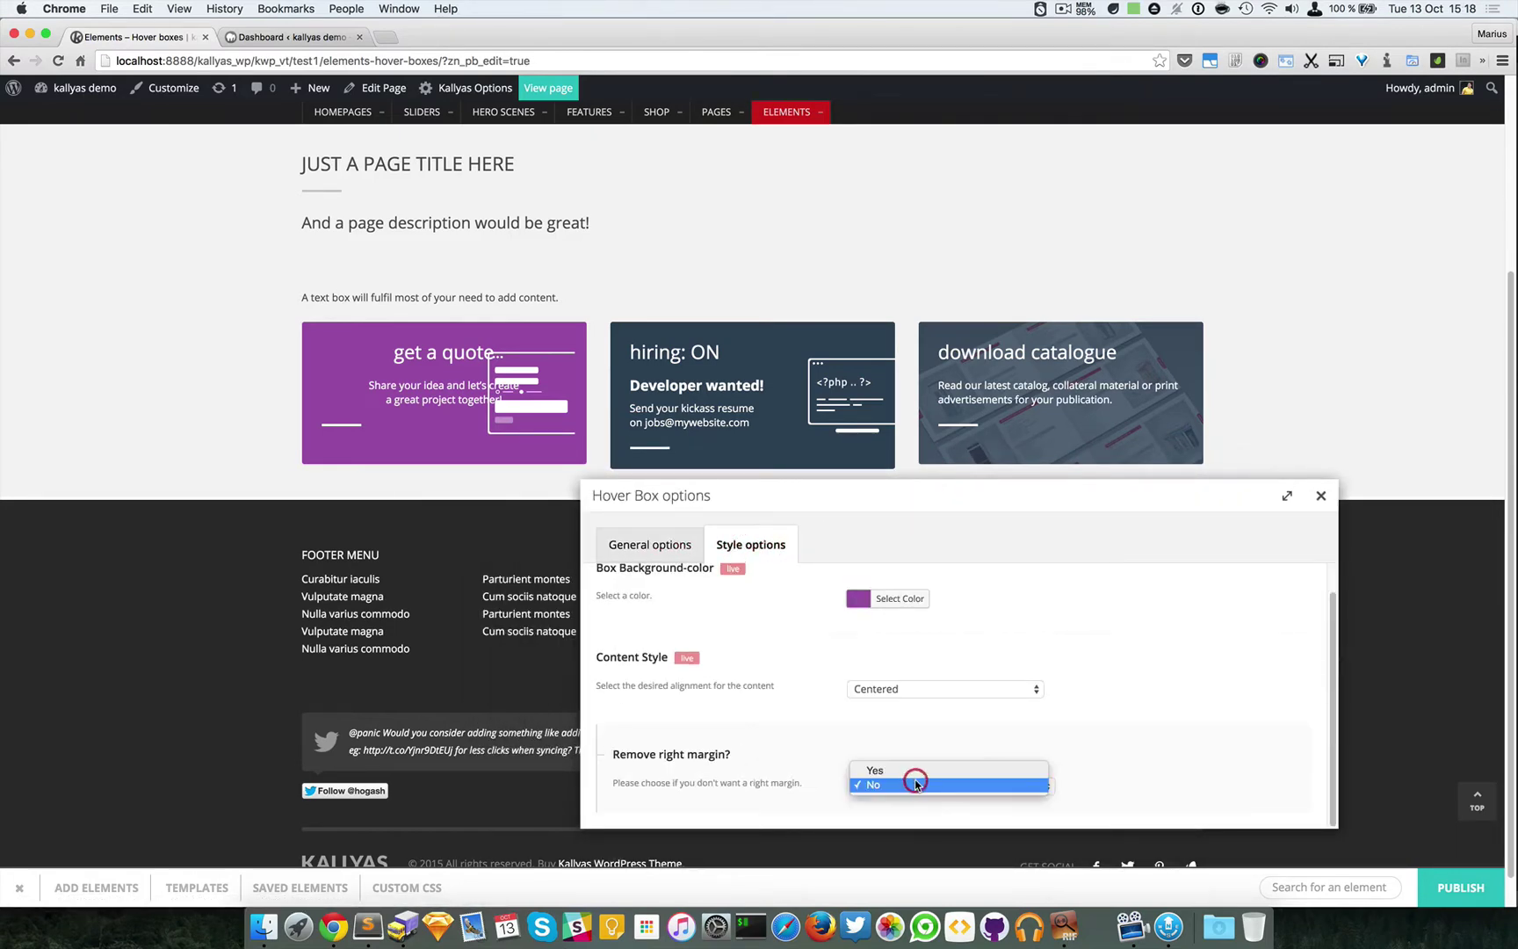
pyautogui.click(915, 771)
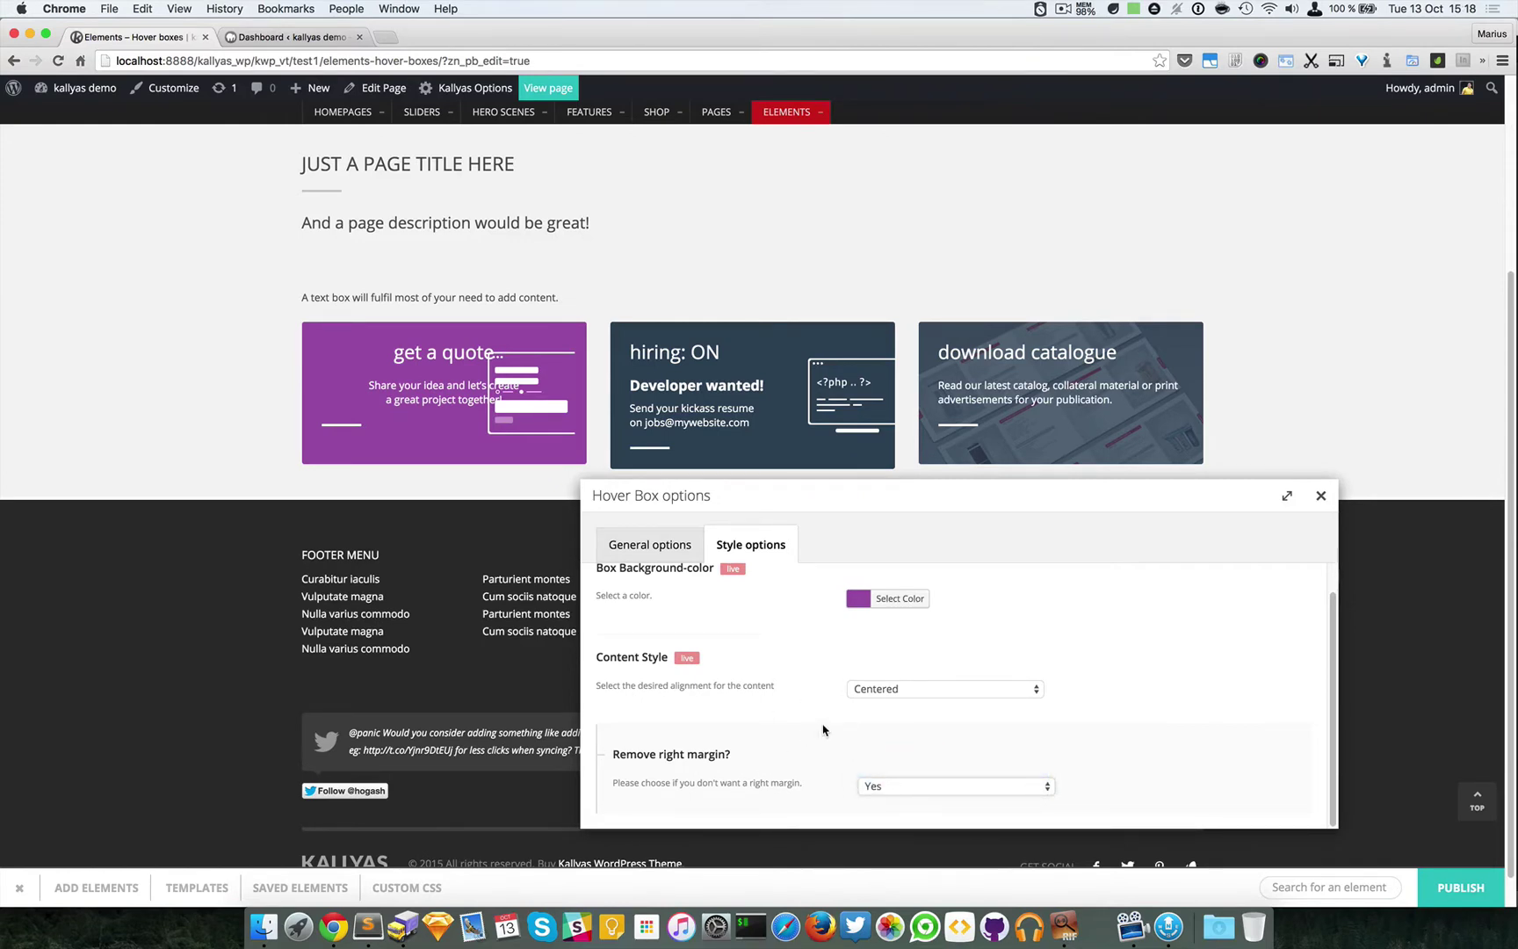
# Set the get a quote box's Content Style back to Normal (left-aligned).
pyautogui.scroll(2, 823, 729)
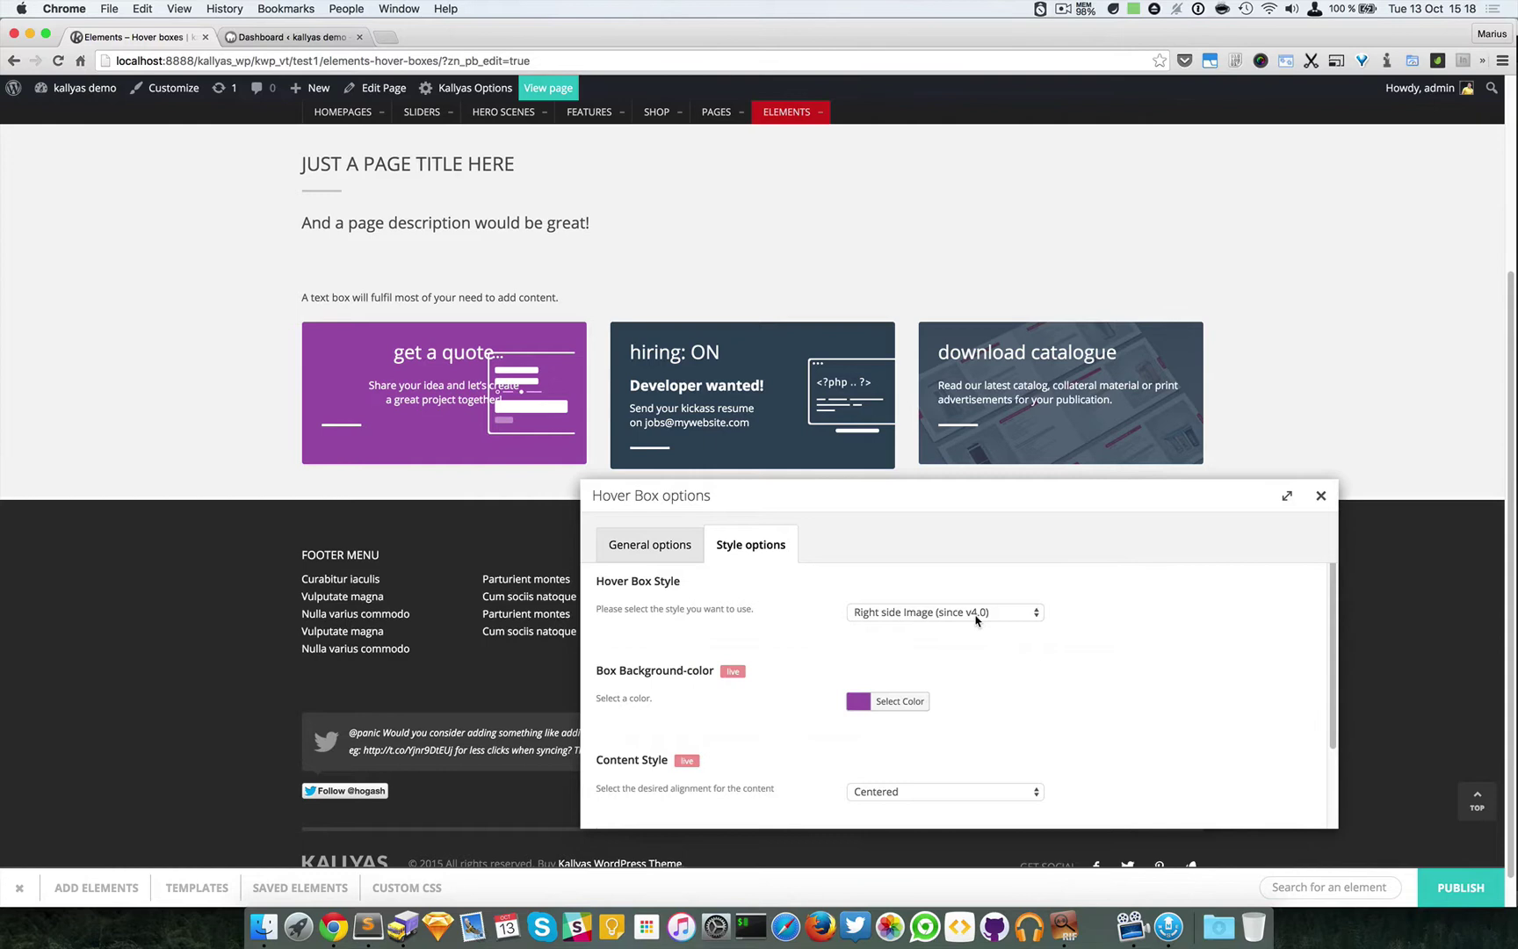
pyautogui.scroll(-1, 1011, 720)
pyautogui.click(952, 759)
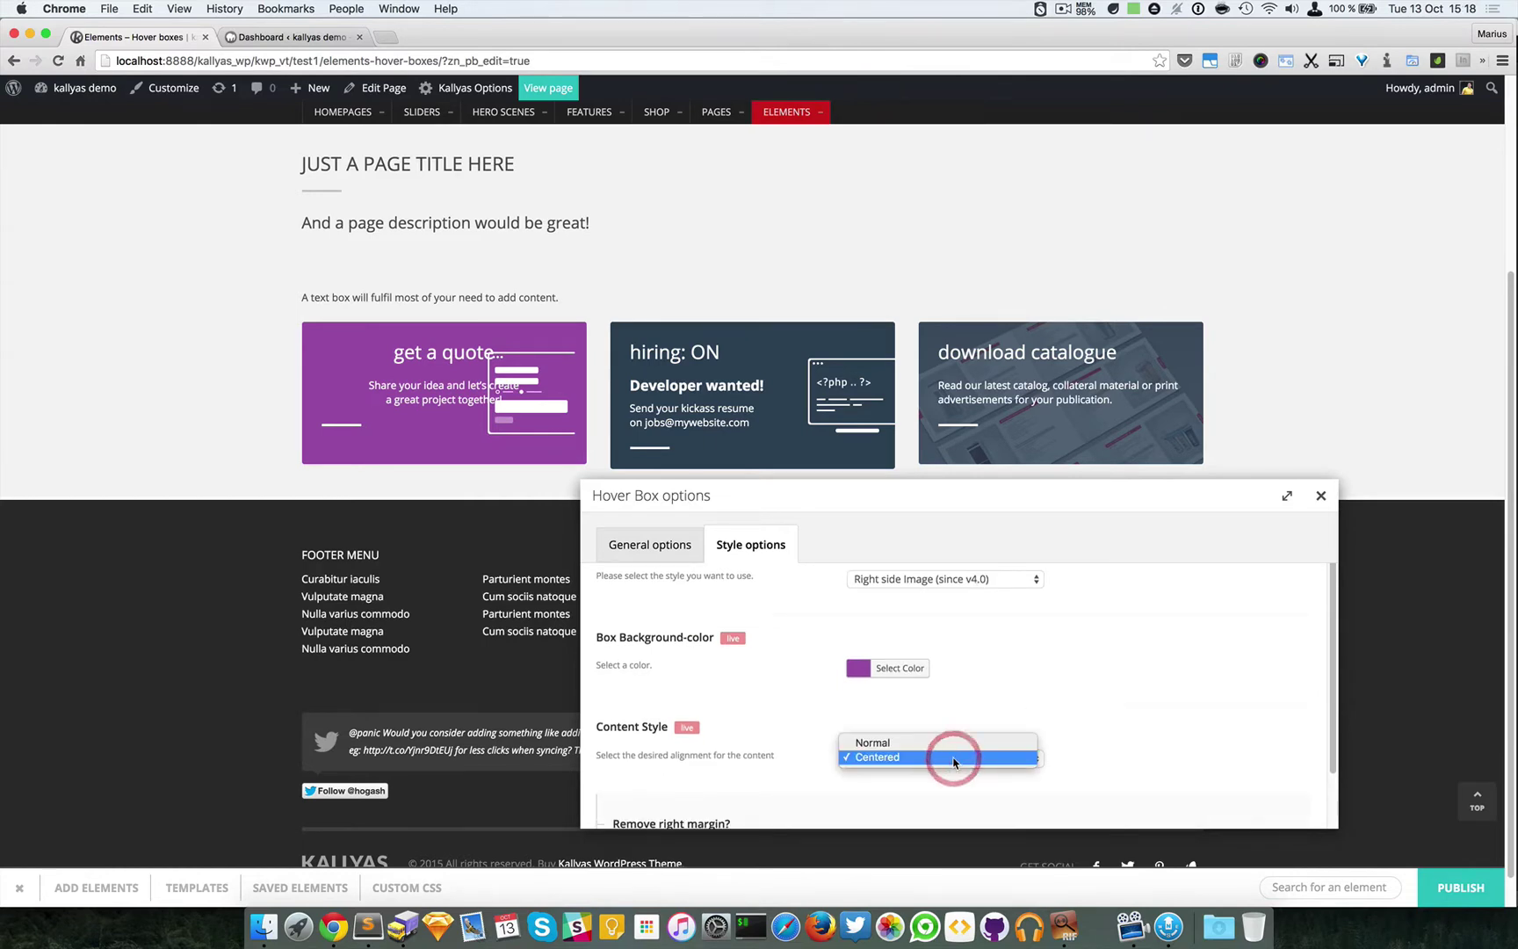
pyautogui.click(952, 743)
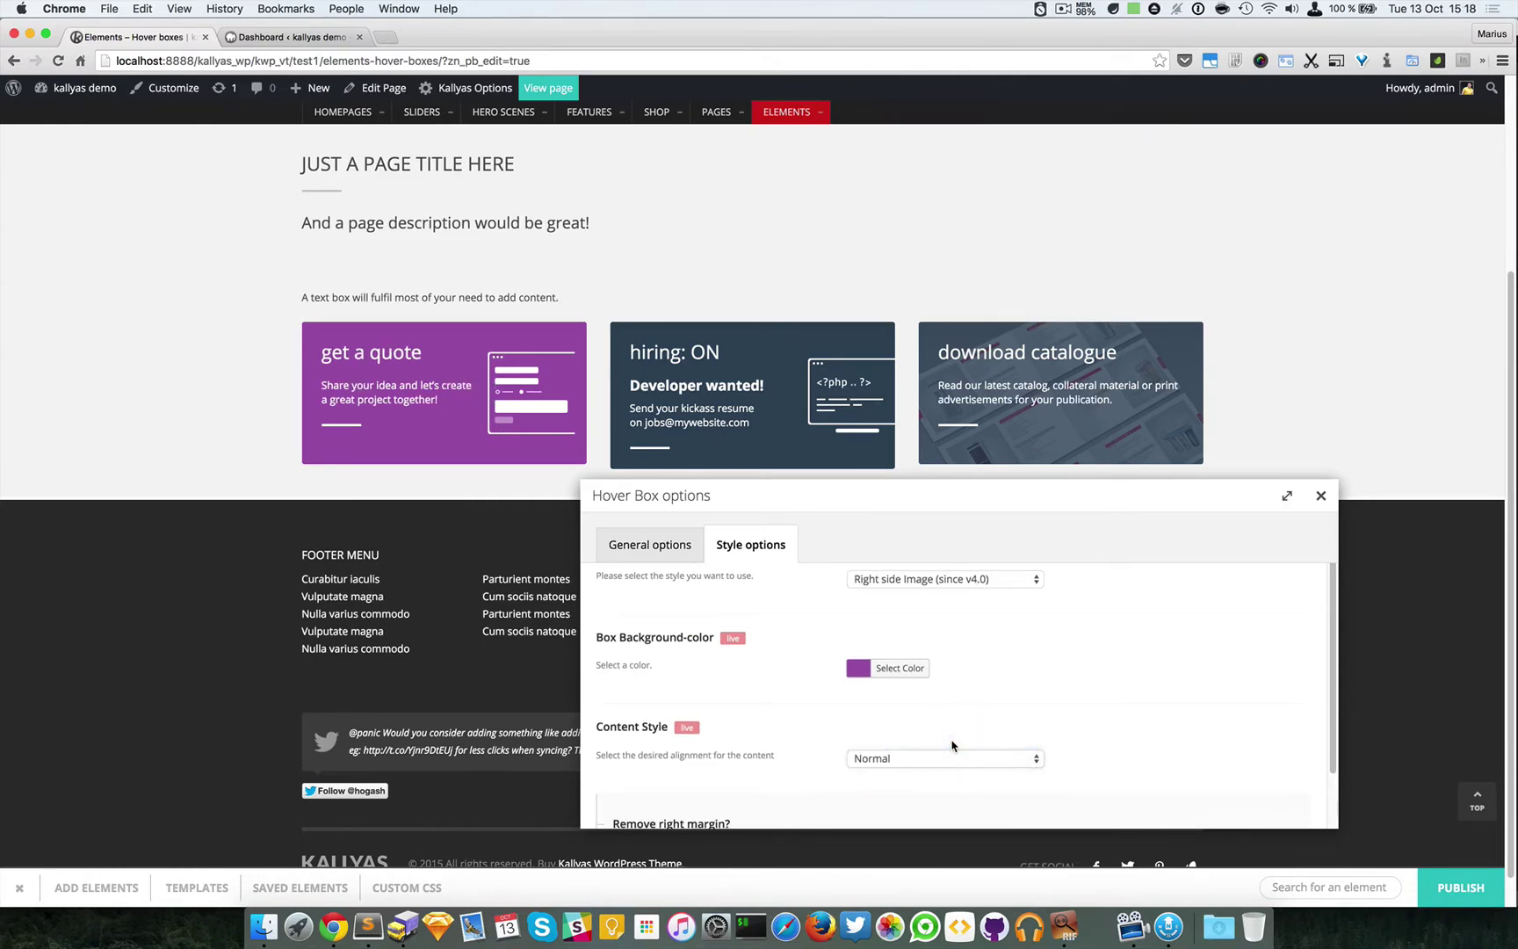
pyautogui.scroll(-2, 1134, 733)
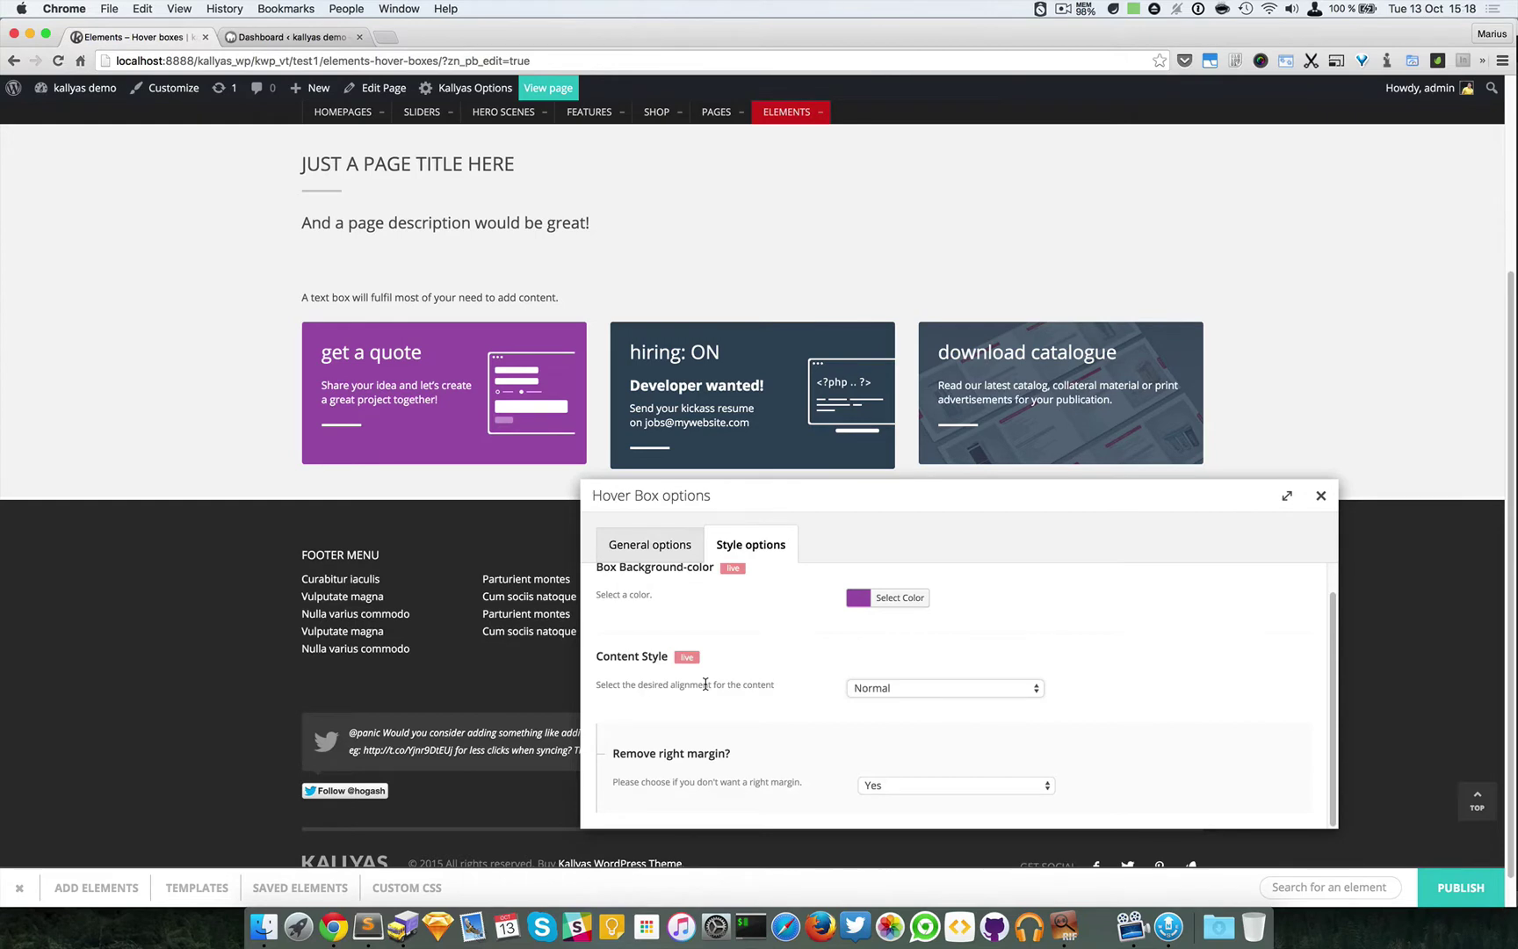
pyautogui.scroll(3, 807, 686)
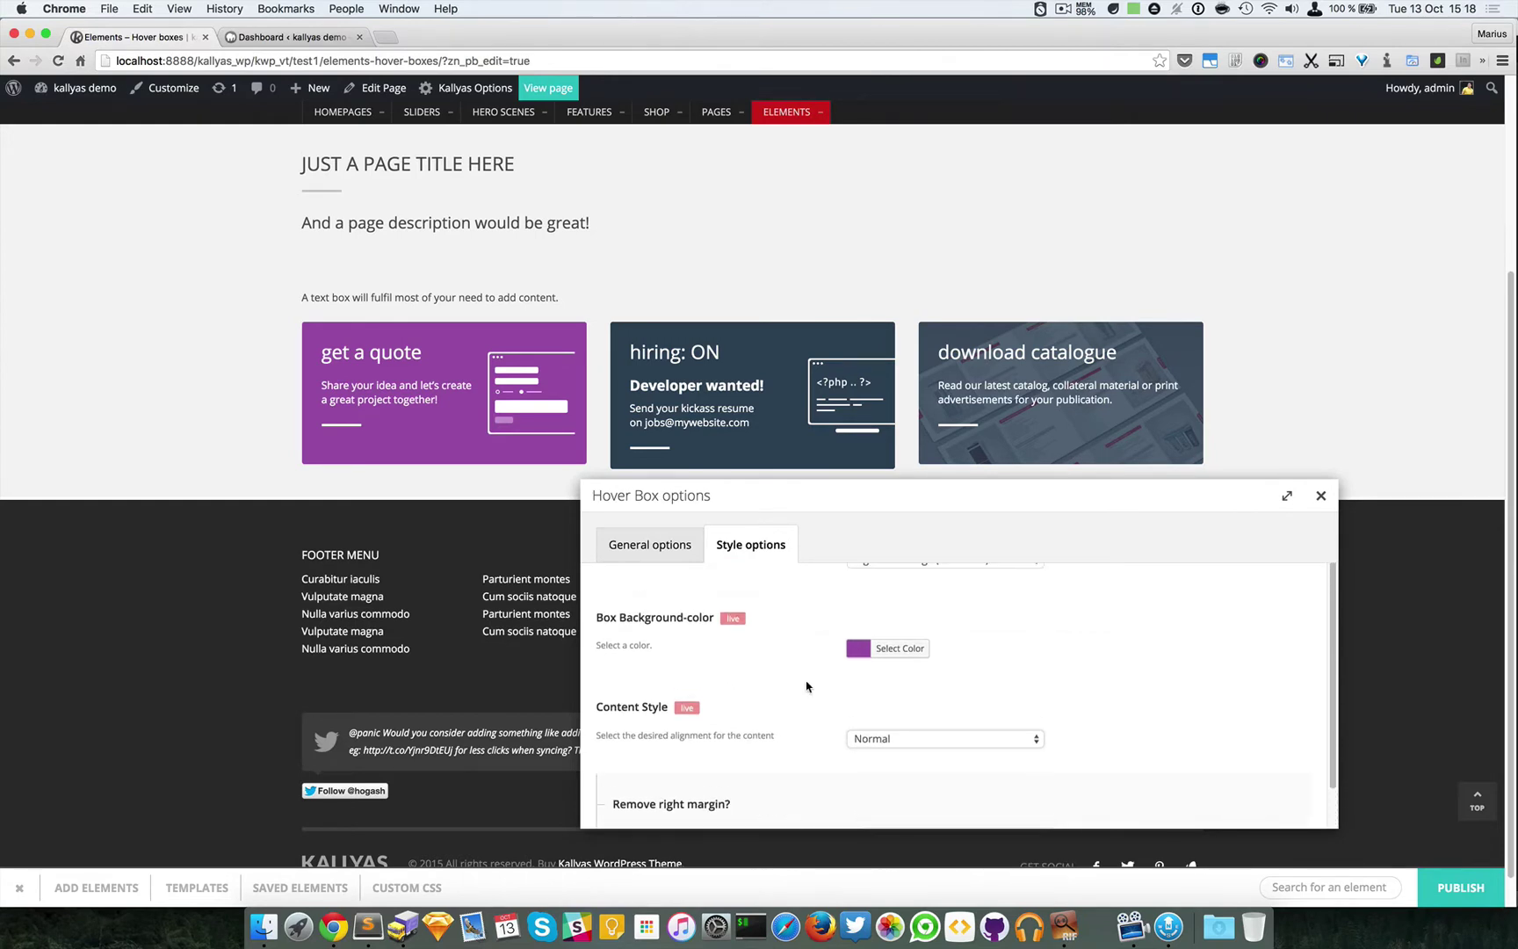
pyautogui.scroll(-3, 808, 682)
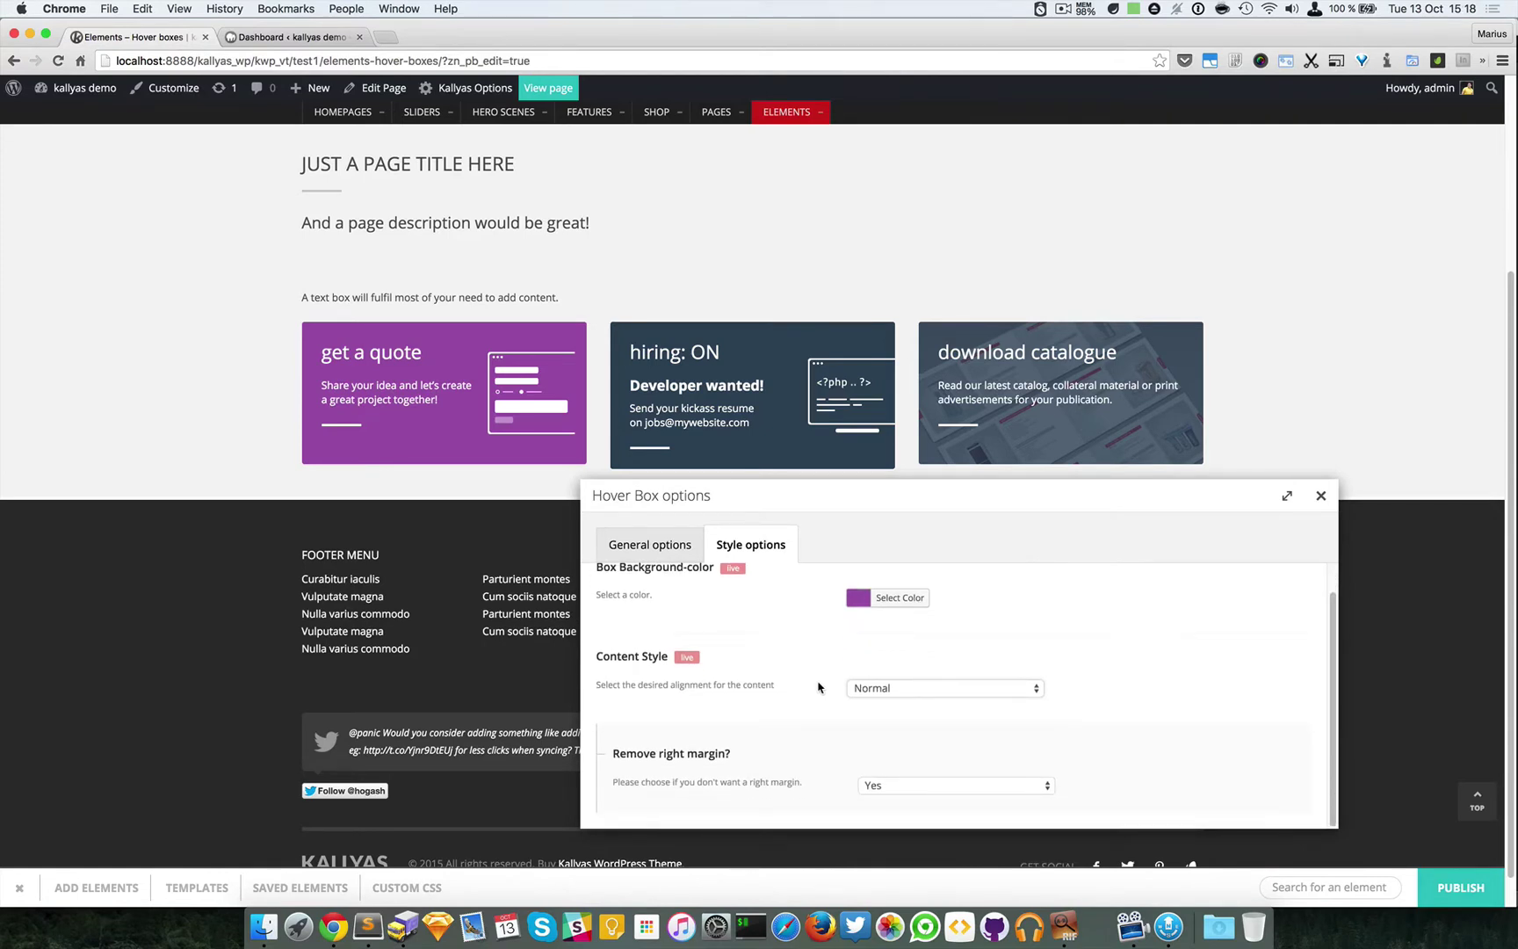
# Change the Hover Box Style to Background-image (since v4.0).
pyautogui.scroll(3, 819, 686)
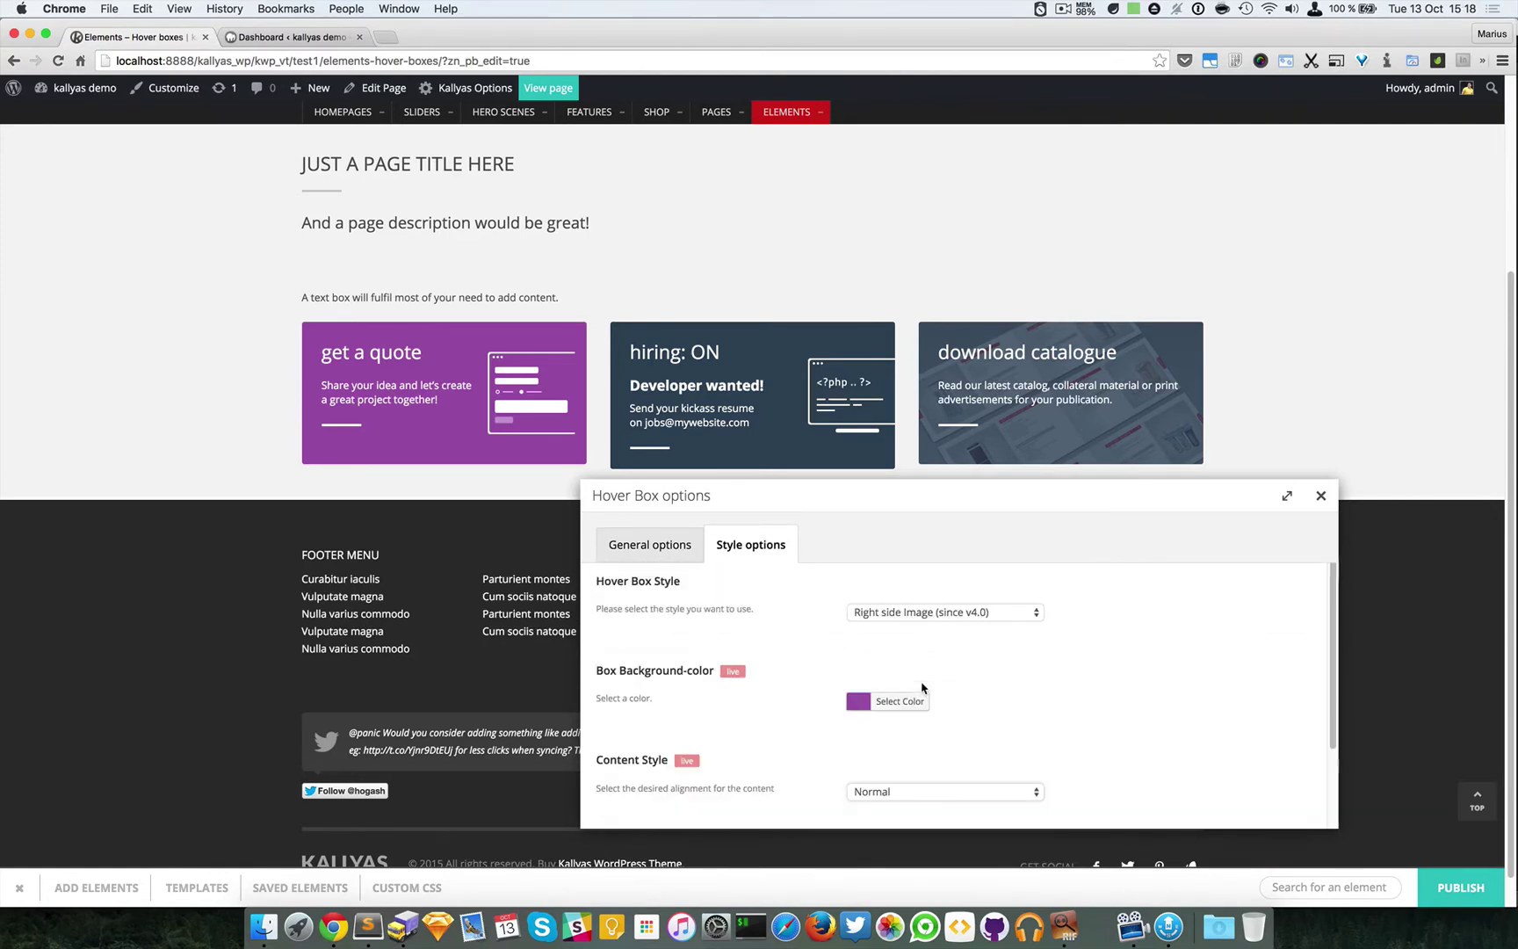
pyautogui.moveTo(909, 612); pyautogui.dragTo(914, 629)
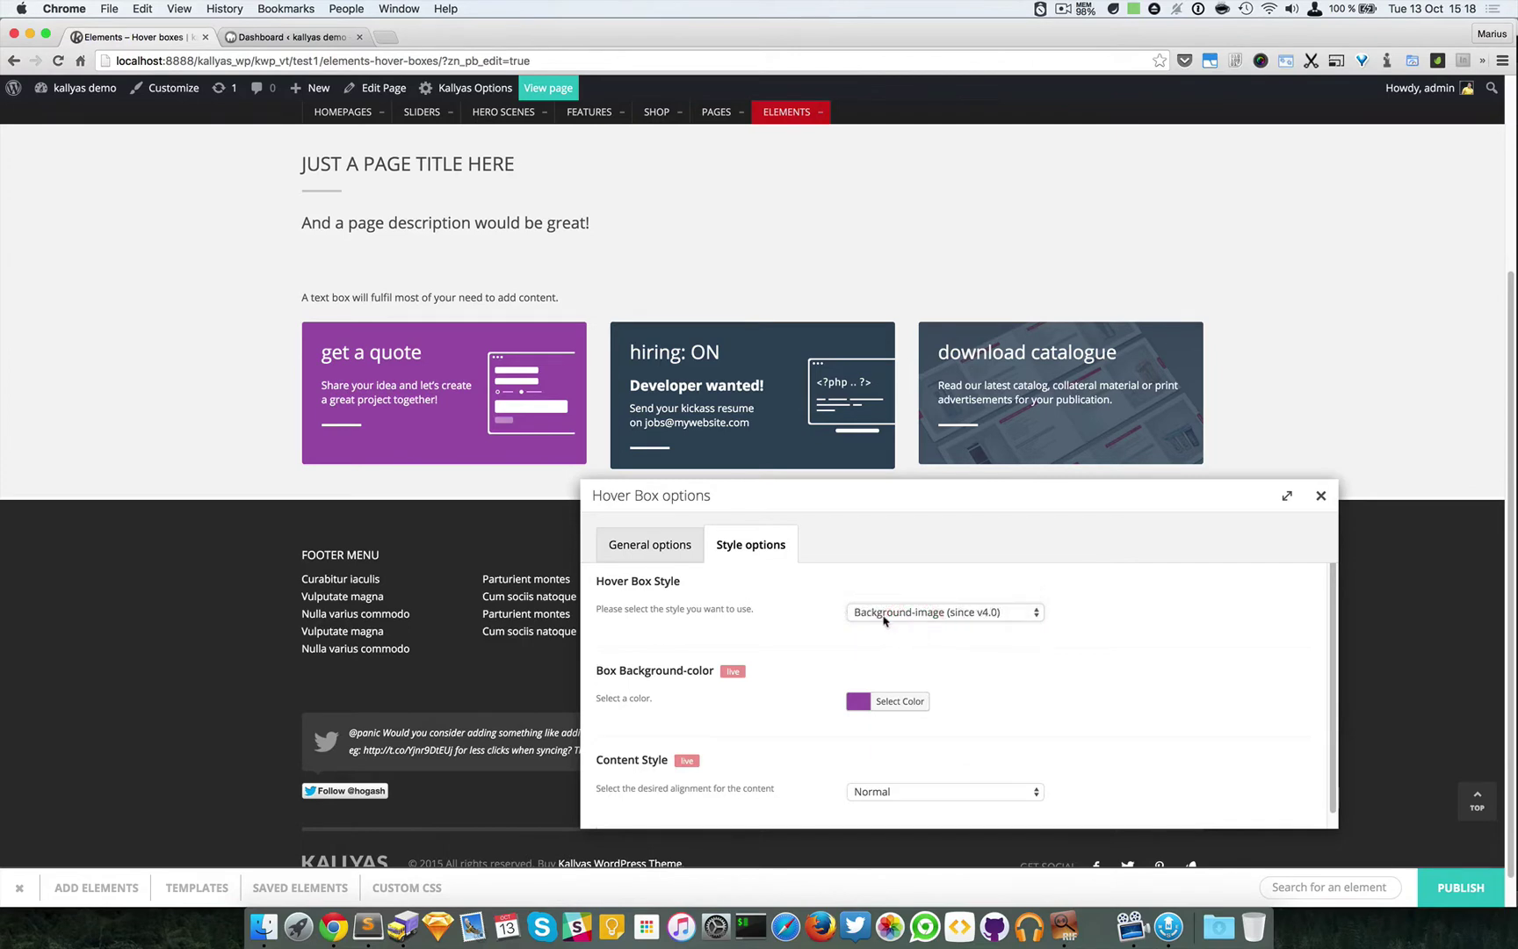
pyautogui.click(1317, 501)
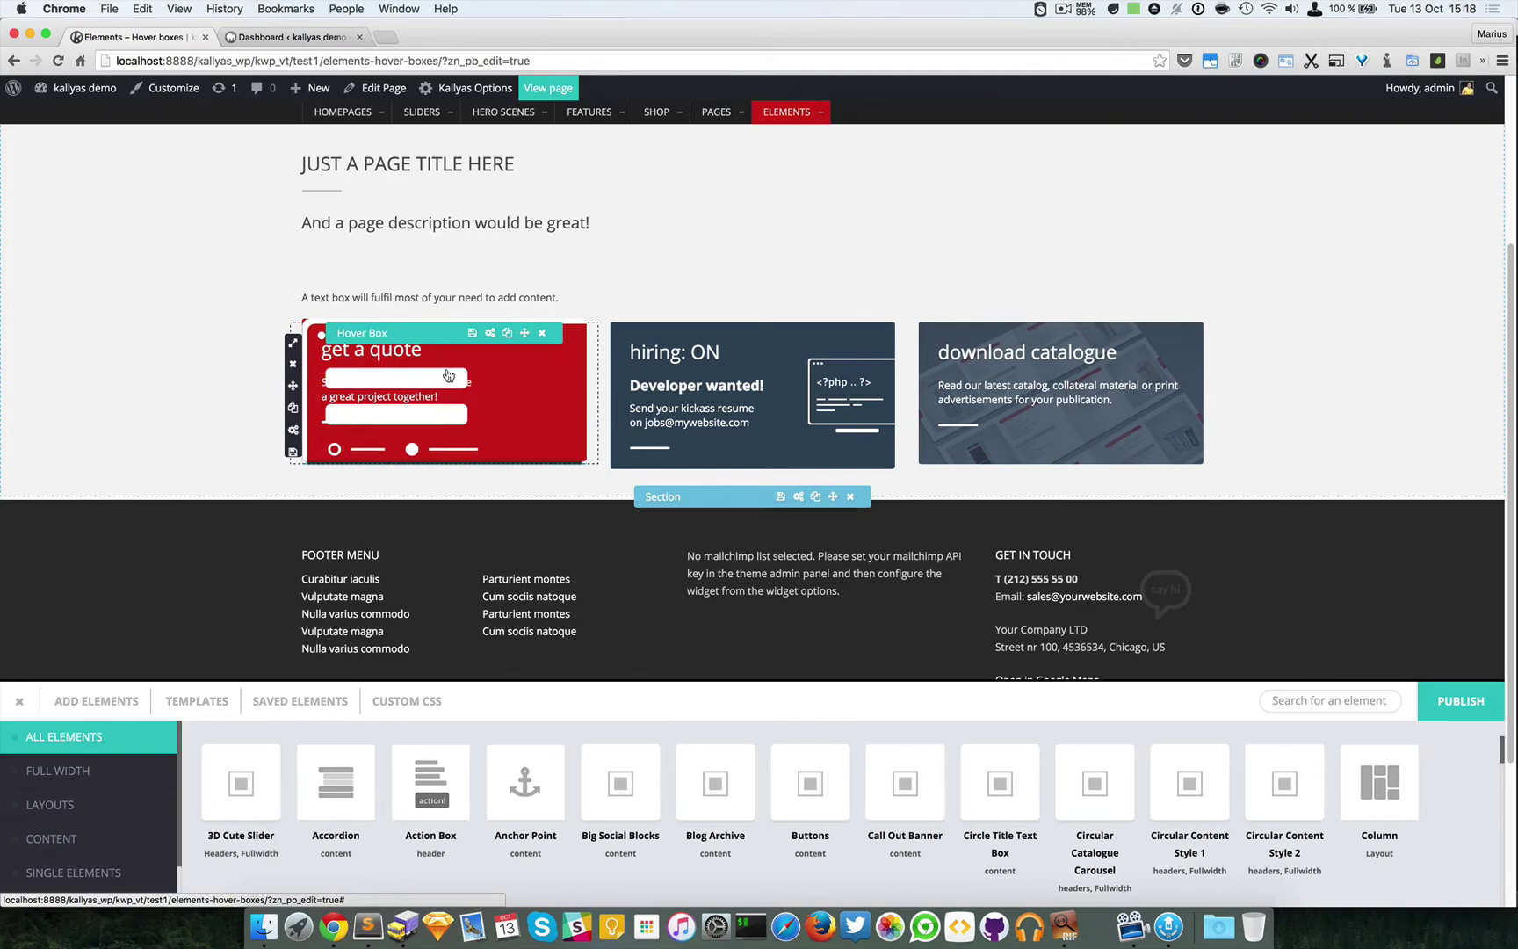
# Reopen the get a quote box settings and review its General and Style options.
pyautogui.click(489, 333)
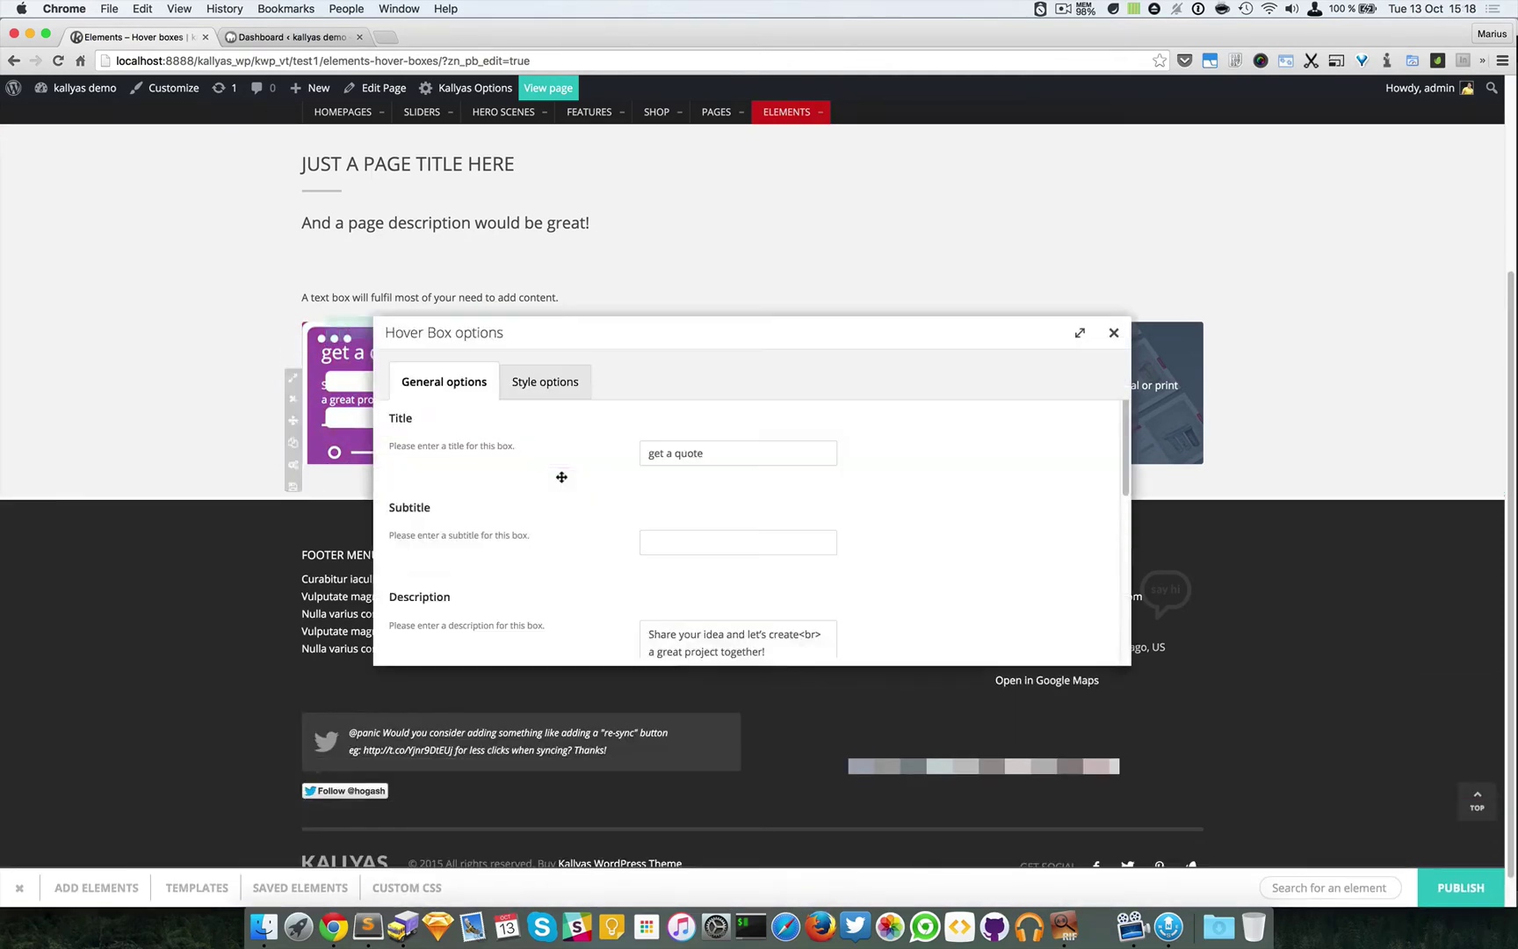
pyautogui.scroll(-1, 615, 456)
pyautogui.click(581, 393)
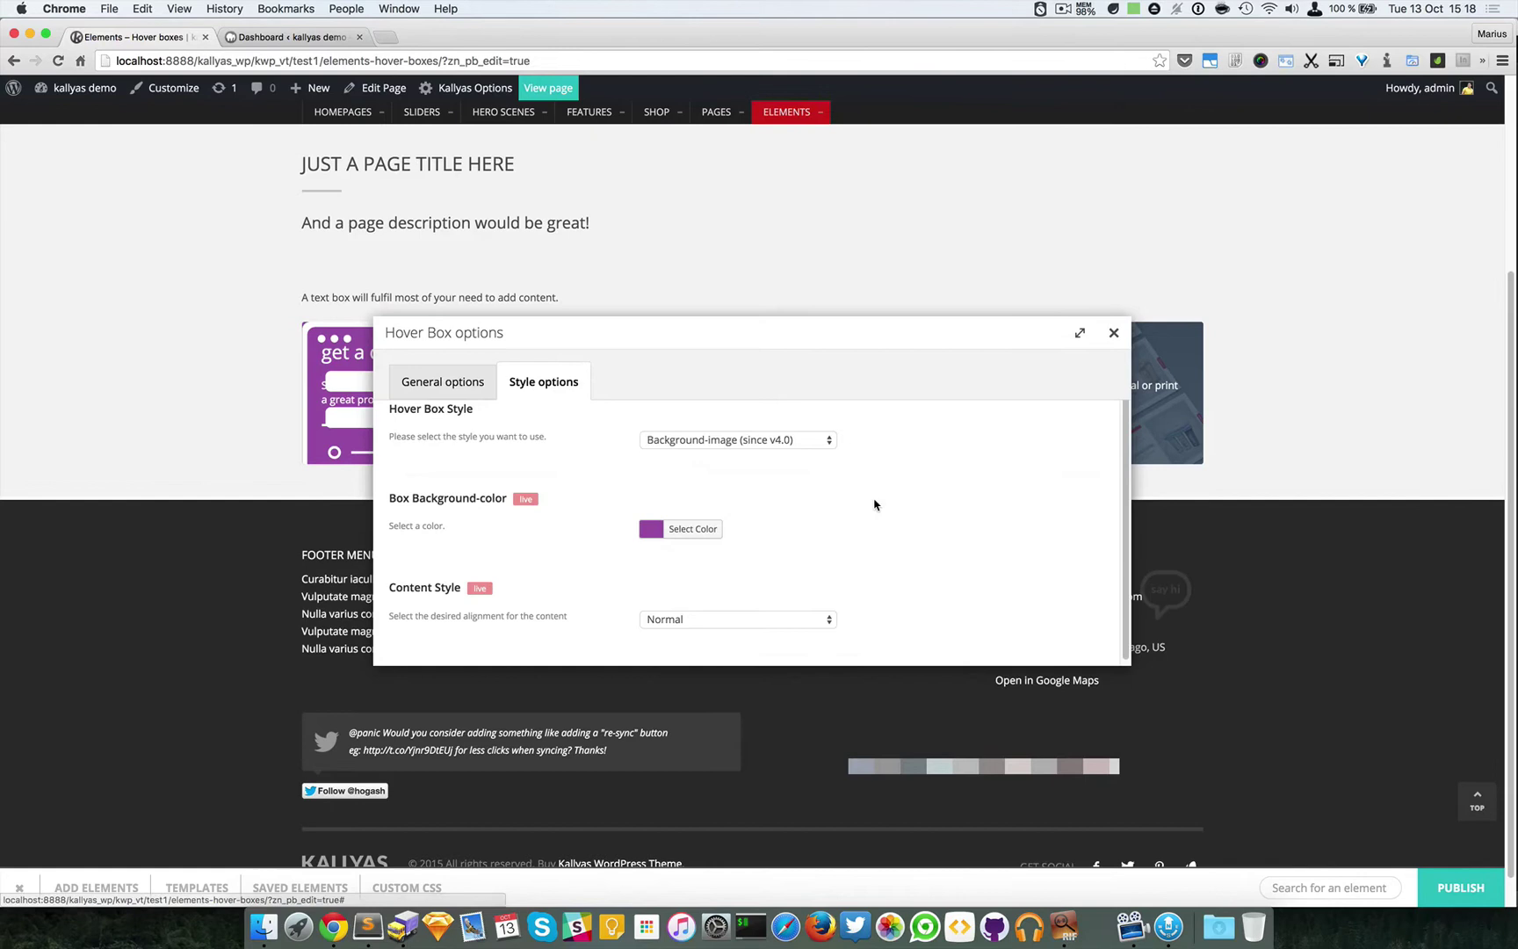
pyautogui.click(460, 385)
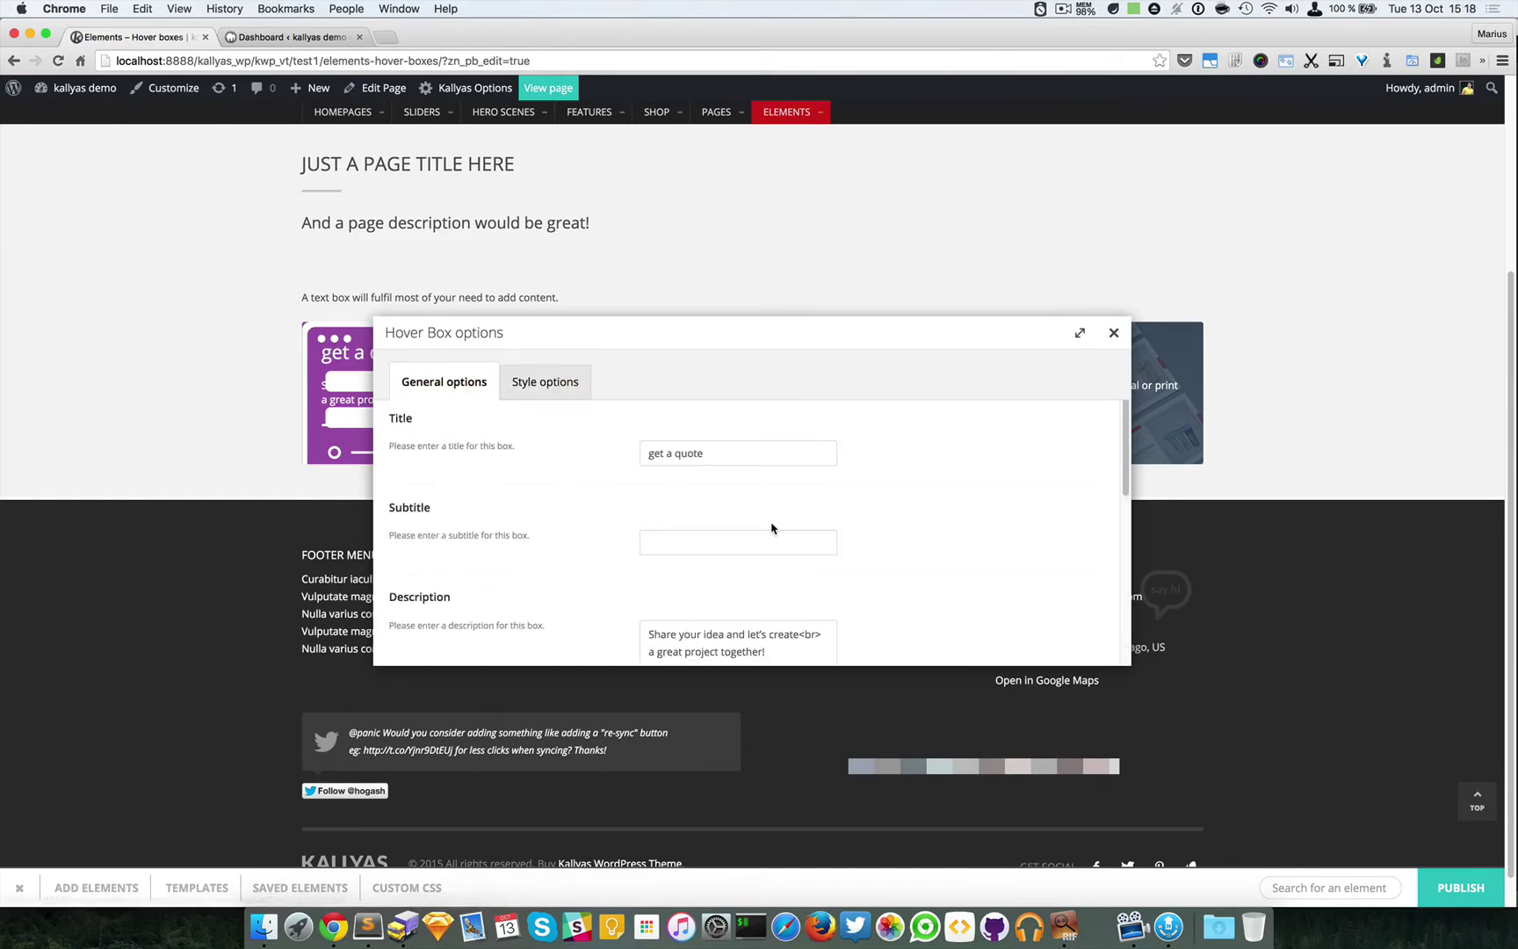
pyautogui.scroll(-5, 771, 527)
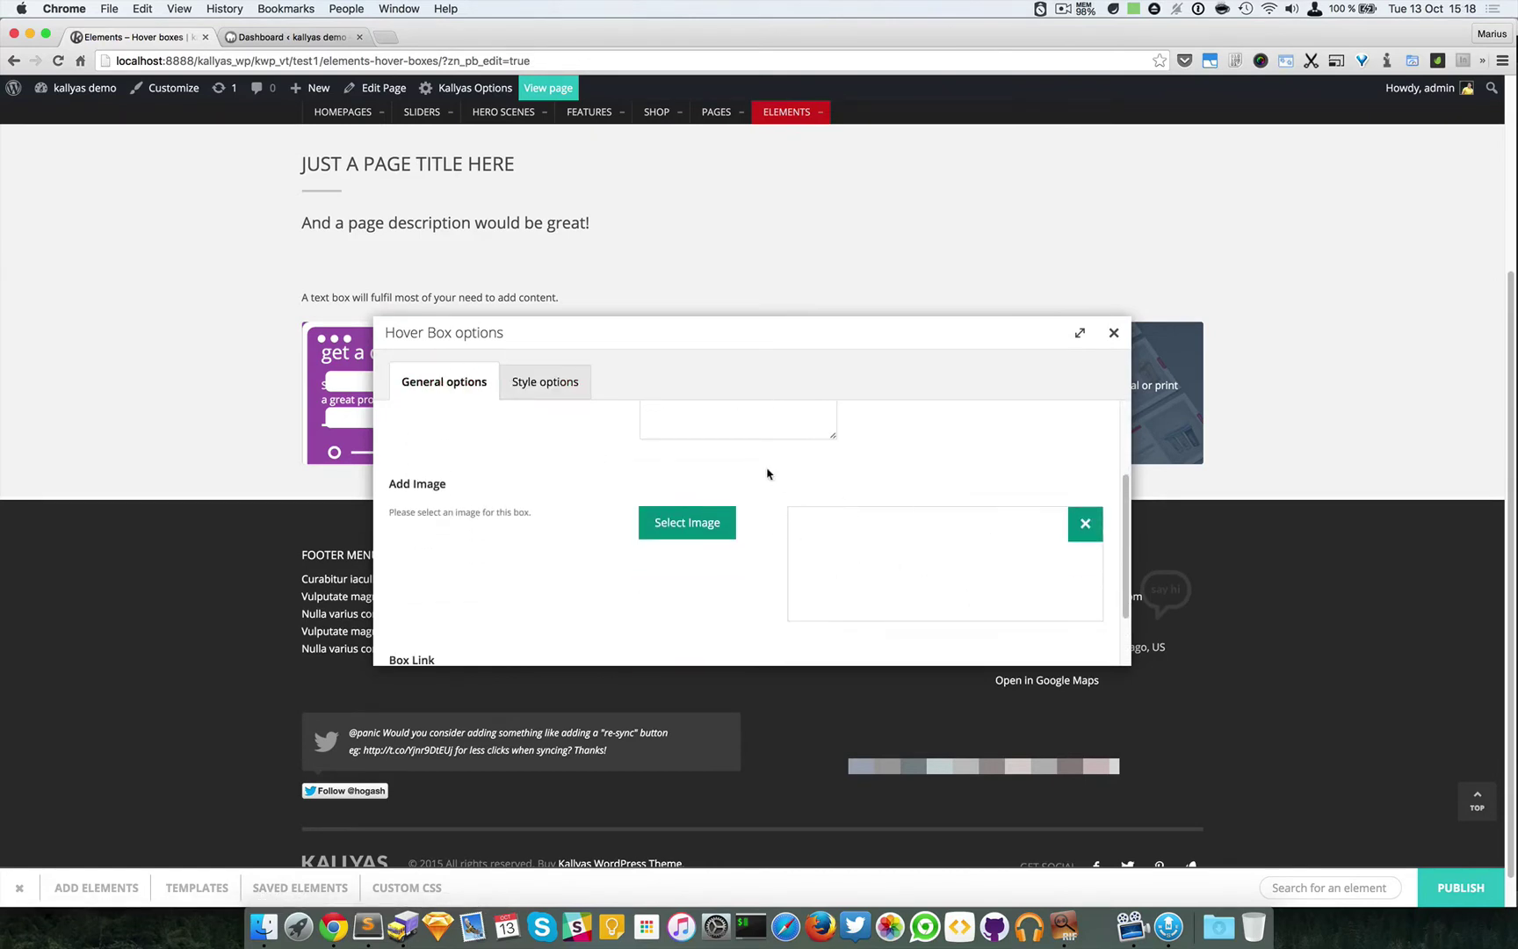
pyautogui.moveTo(803, 337); pyautogui.dragTo(1057, 478)
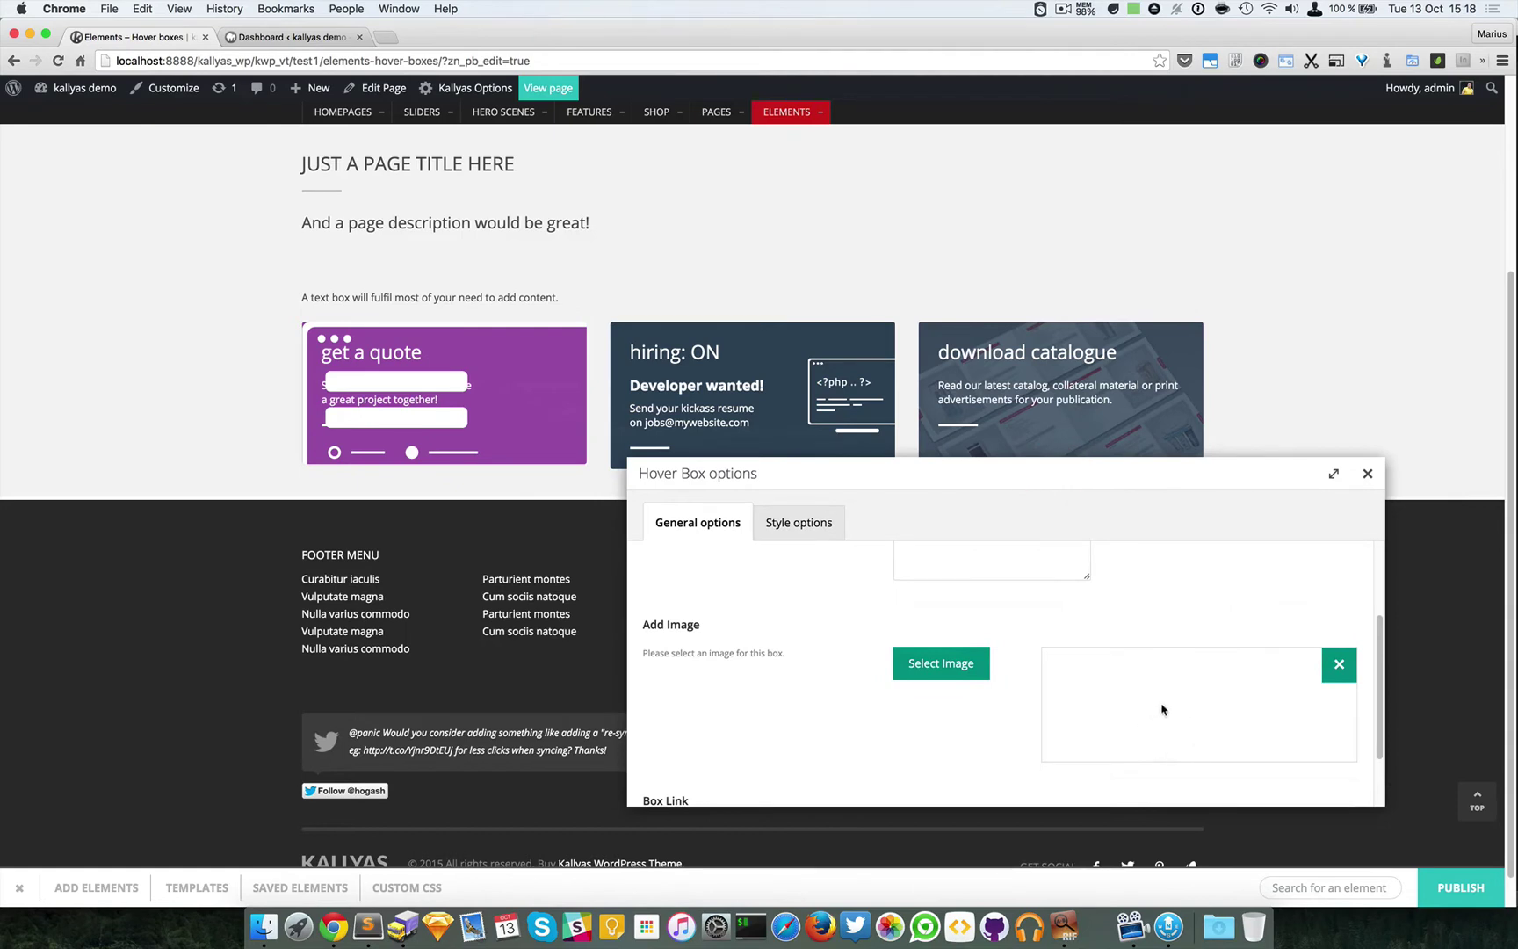
pyautogui.moveTo(1265, 713); pyautogui.dragTo(1101, 688)
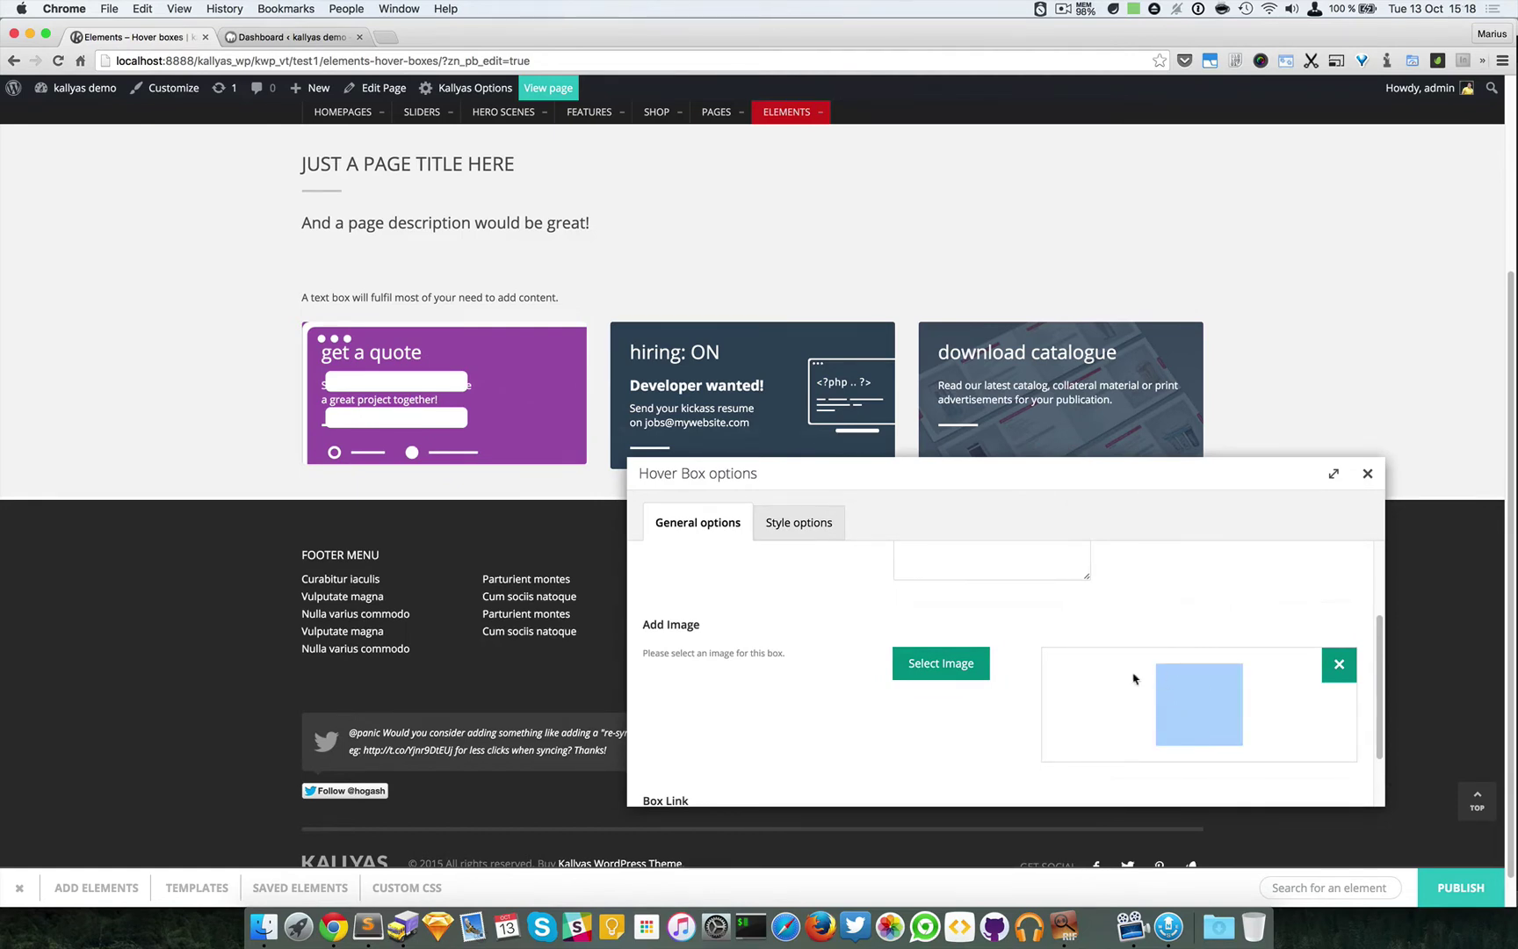
pyautogui.click(791, 517)
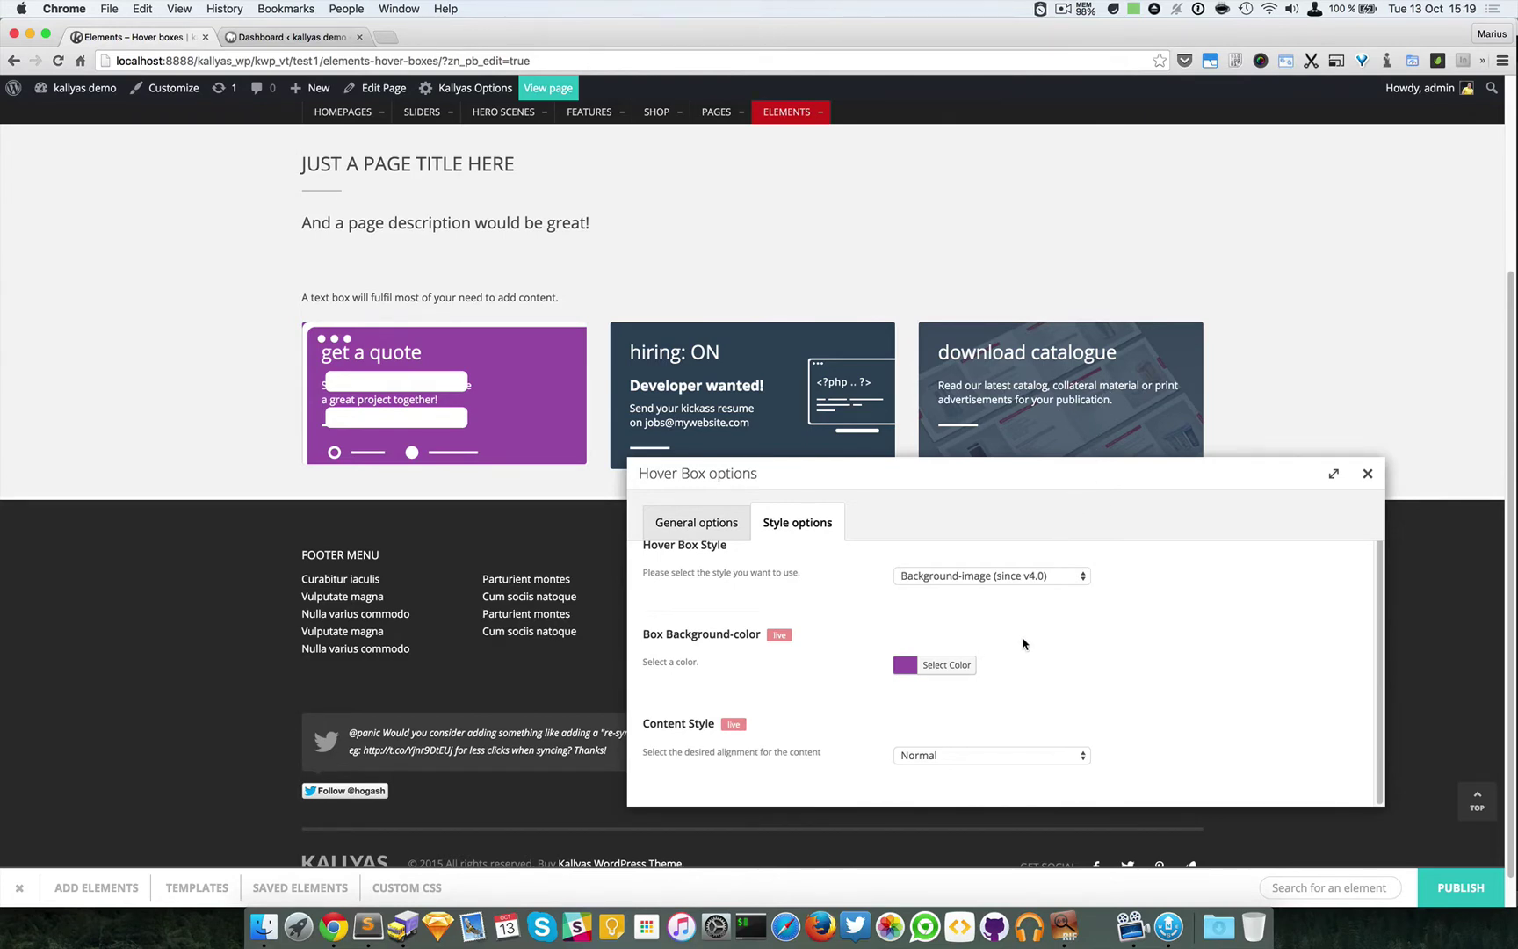
# Switch from the get a quote box to the download catalogue box's options, reviewing its image and Style options.
pyautogui.click(1370, 476)
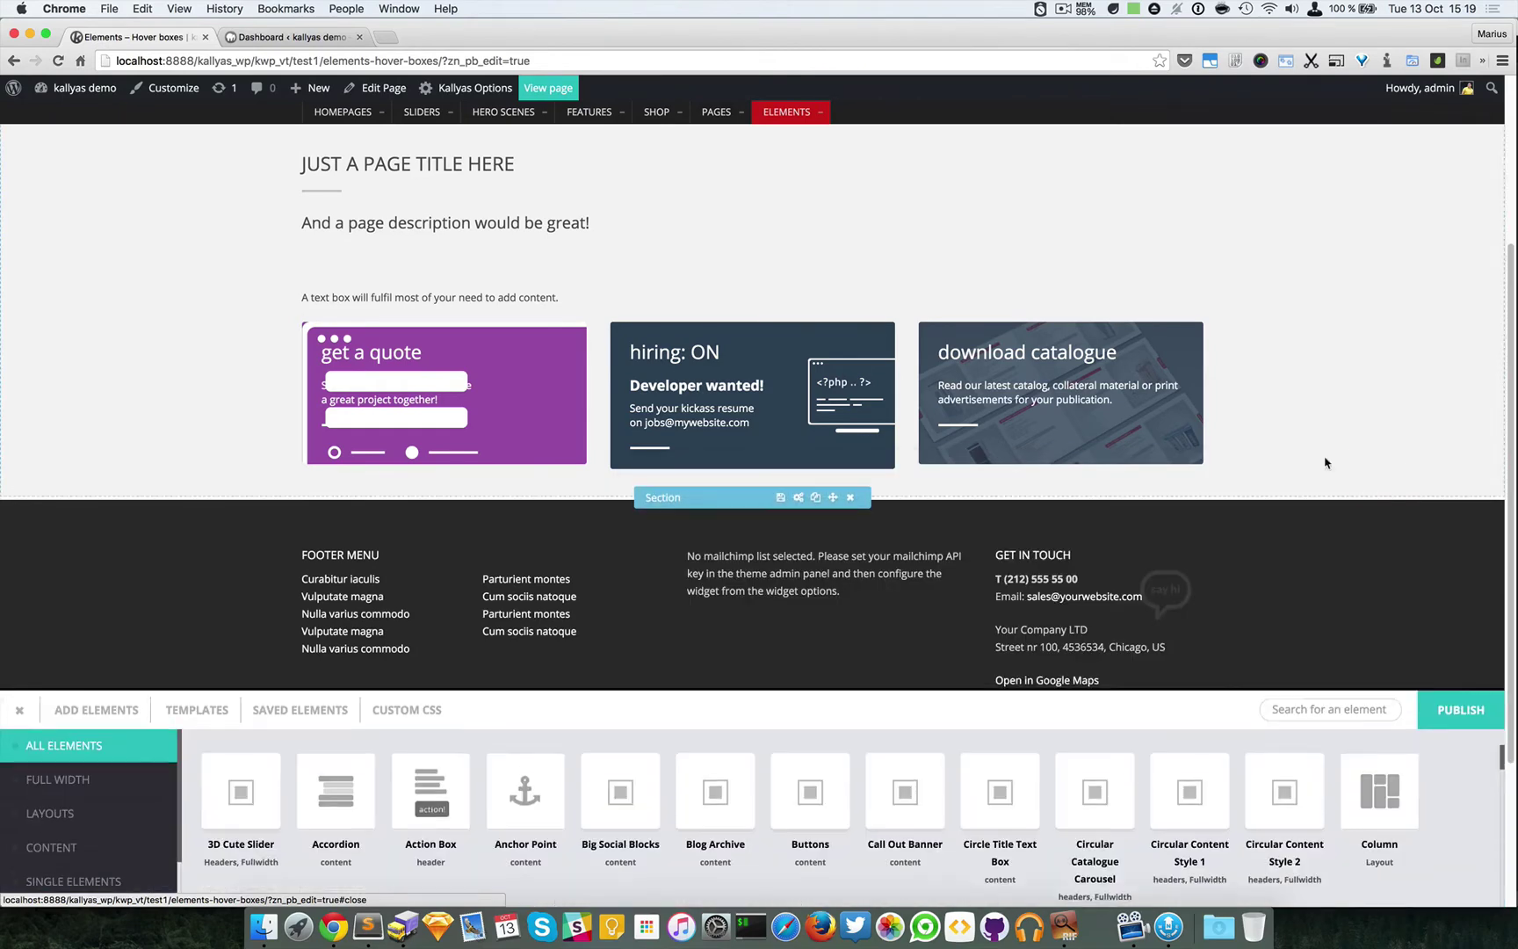
pyautogui.click(1111, 334)
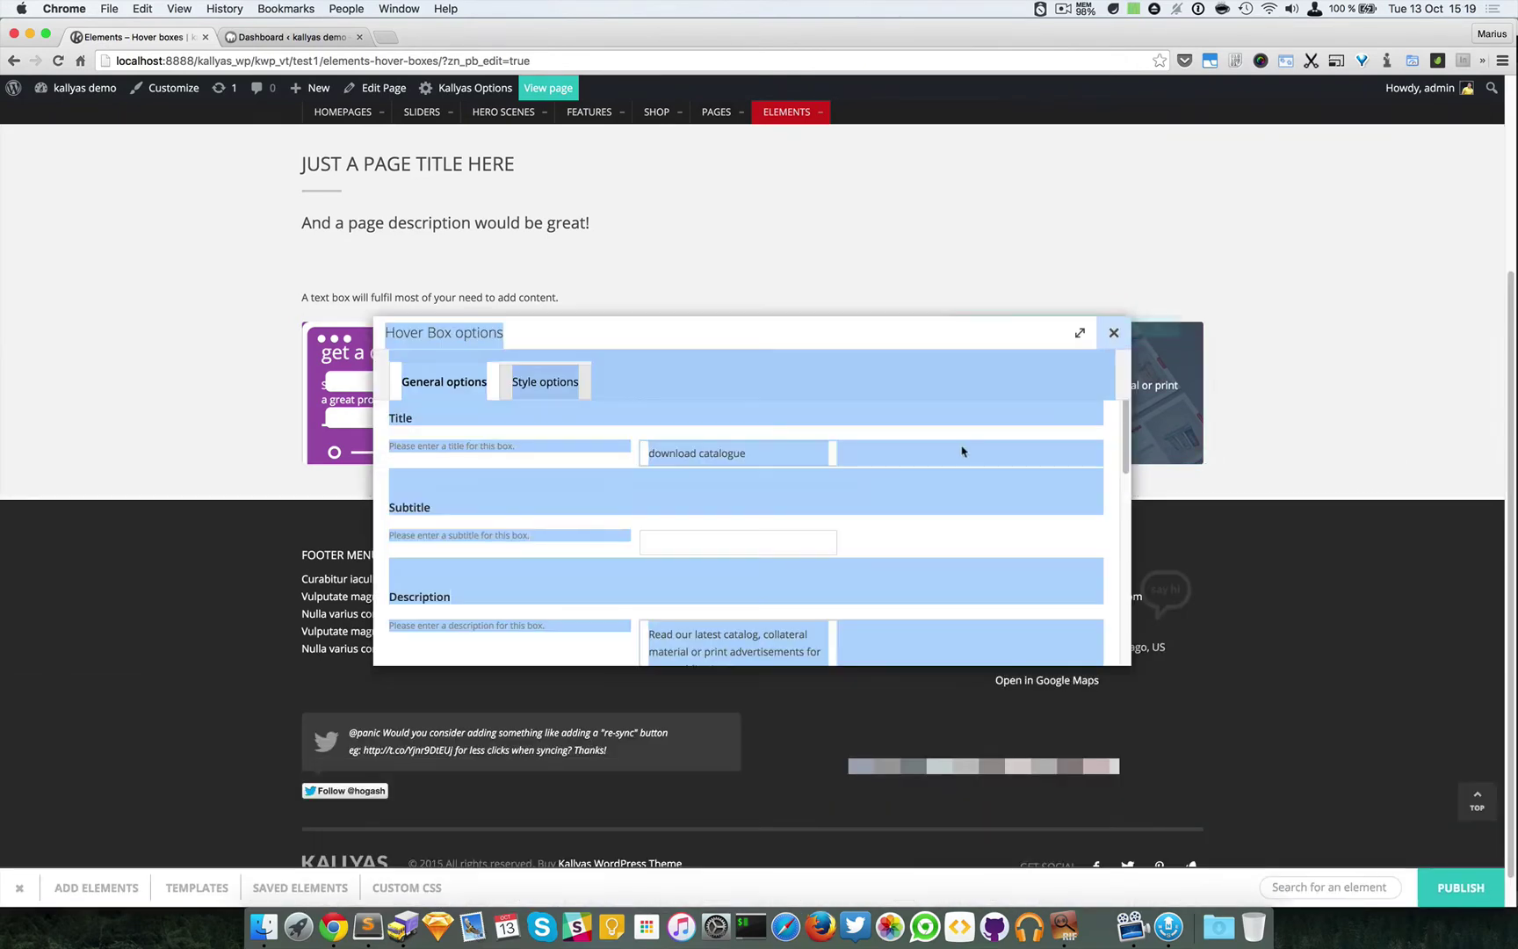
pyautogui.moveTo(647, 334); pyautogui.dragTo(783, 481)
pyautogui.scroll(-1, 790, 492)
pyautogui.scroll(-5, 1081, 699)
pyautogui.scroll(-3, 1082, 700)
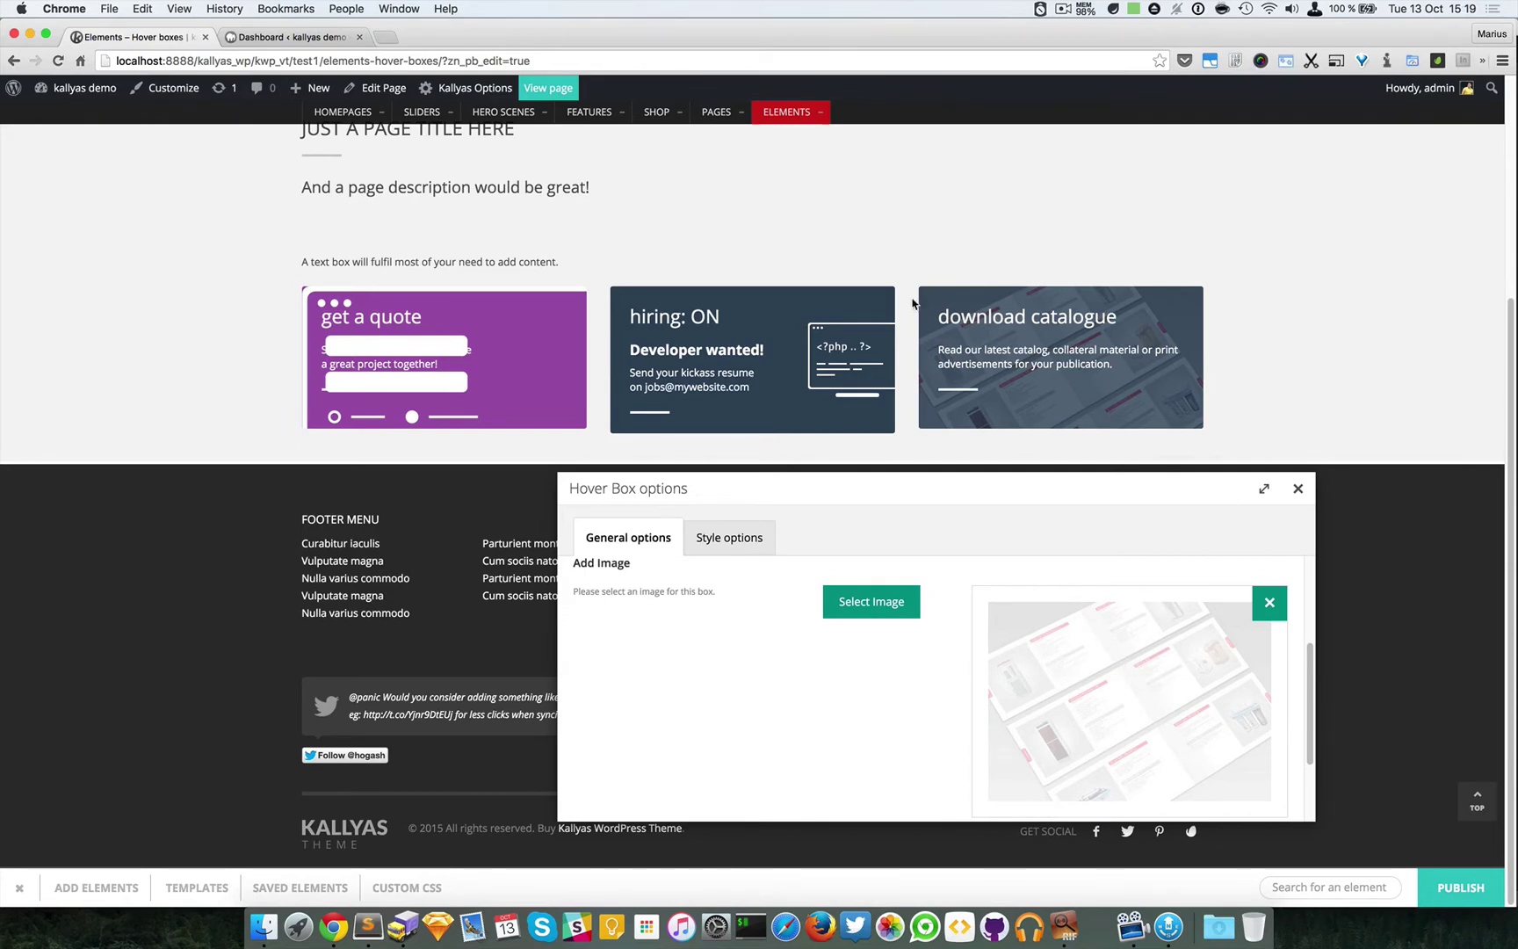
pyautogui.scroll(3, 885, 752)
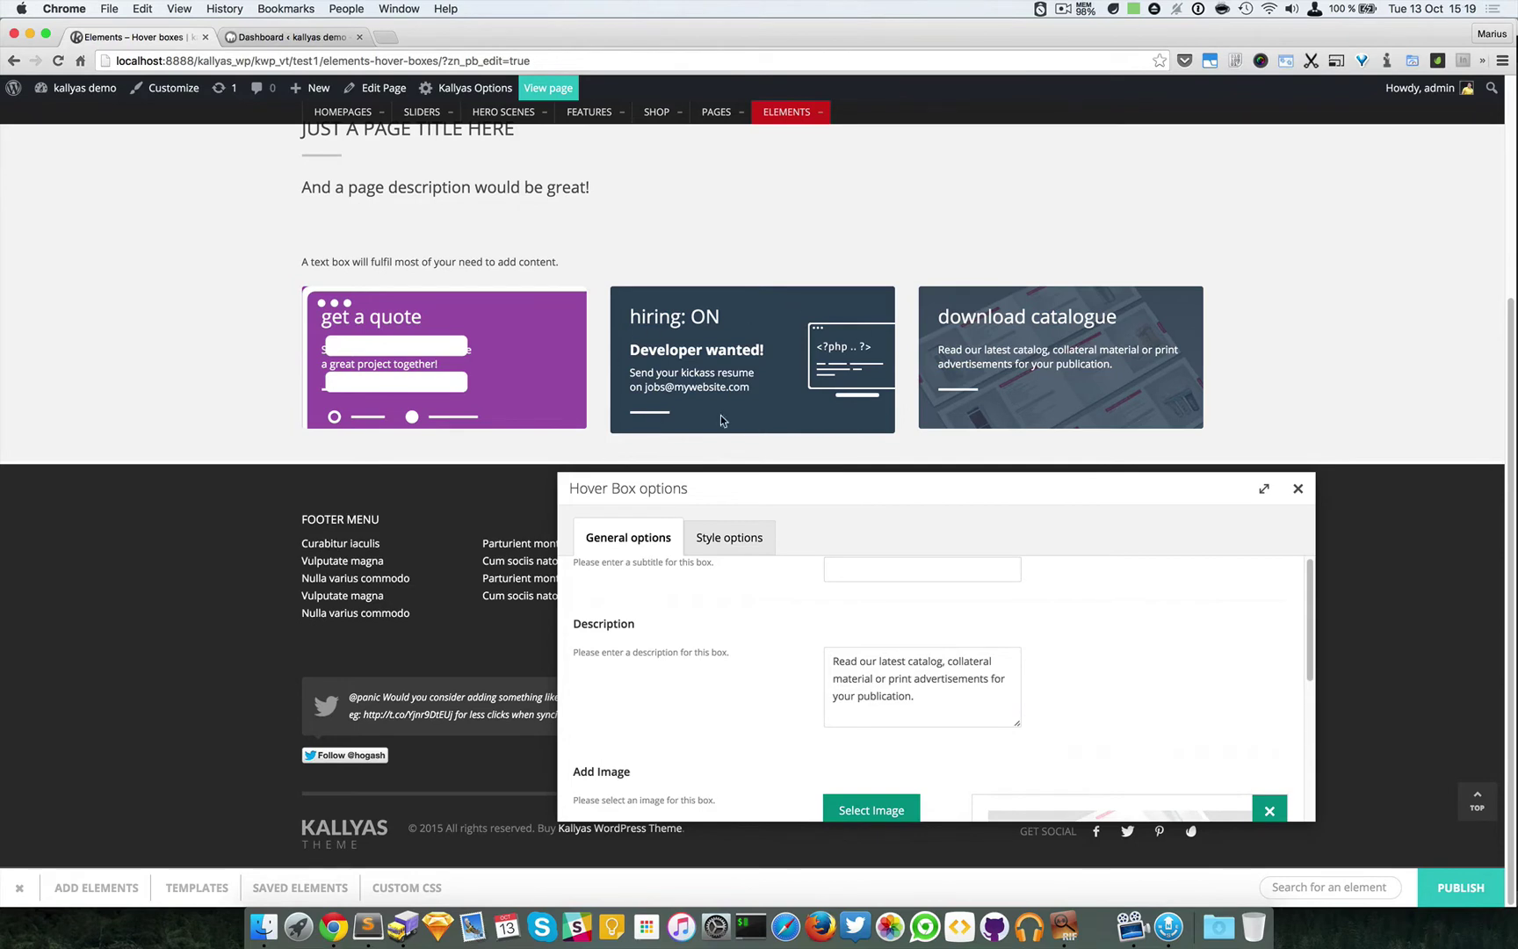
pyautogui.click(730, 537)
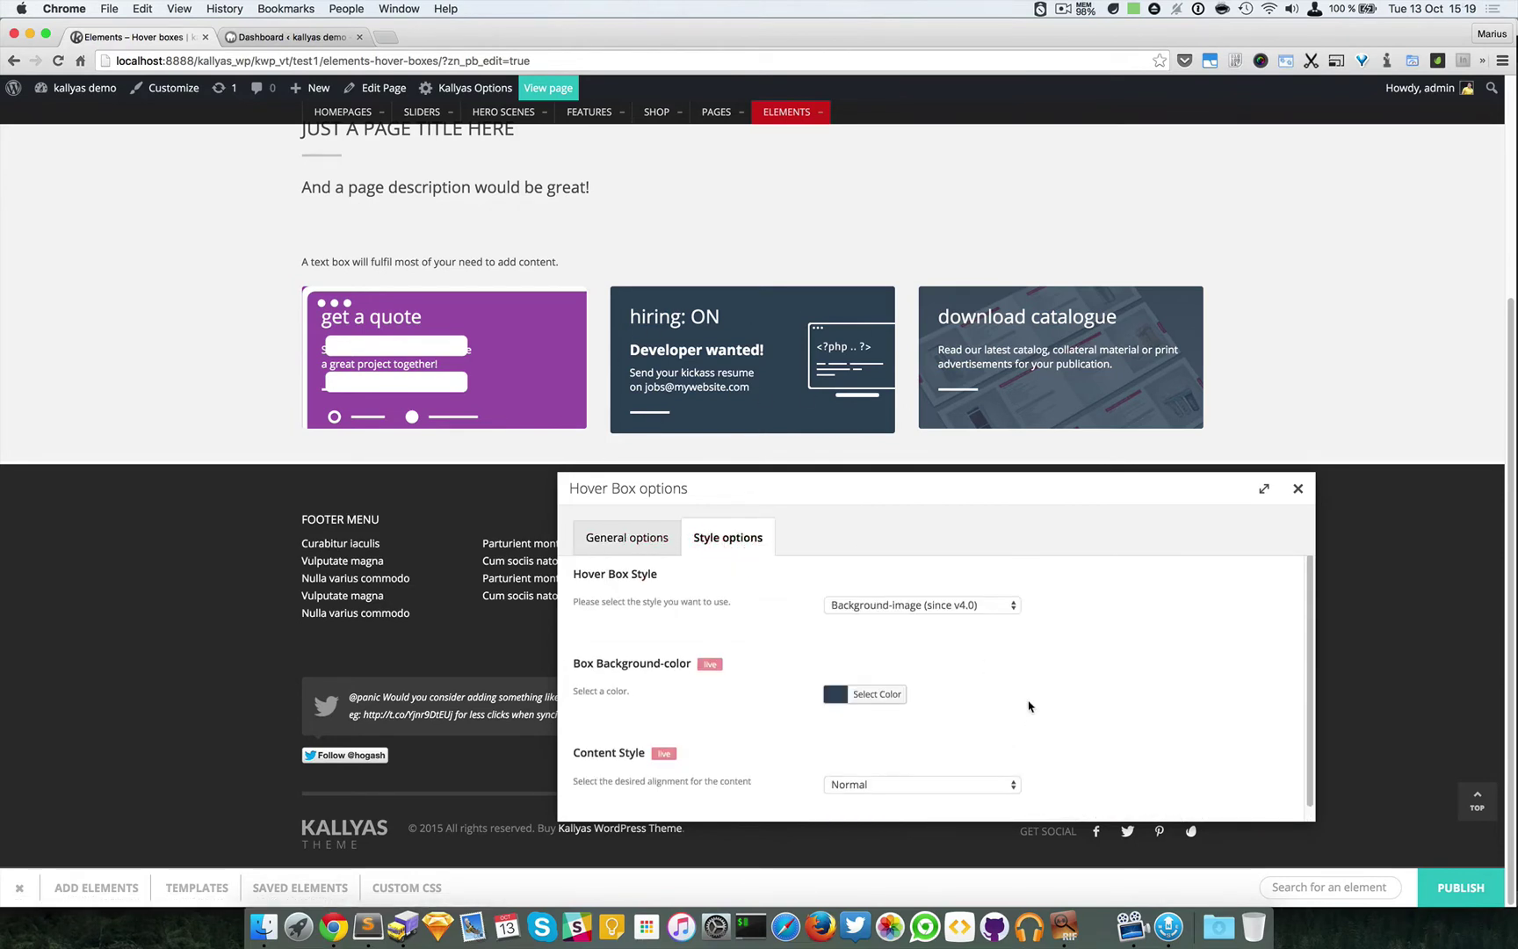
pyautogui.scroll(-1, 1029, 708)
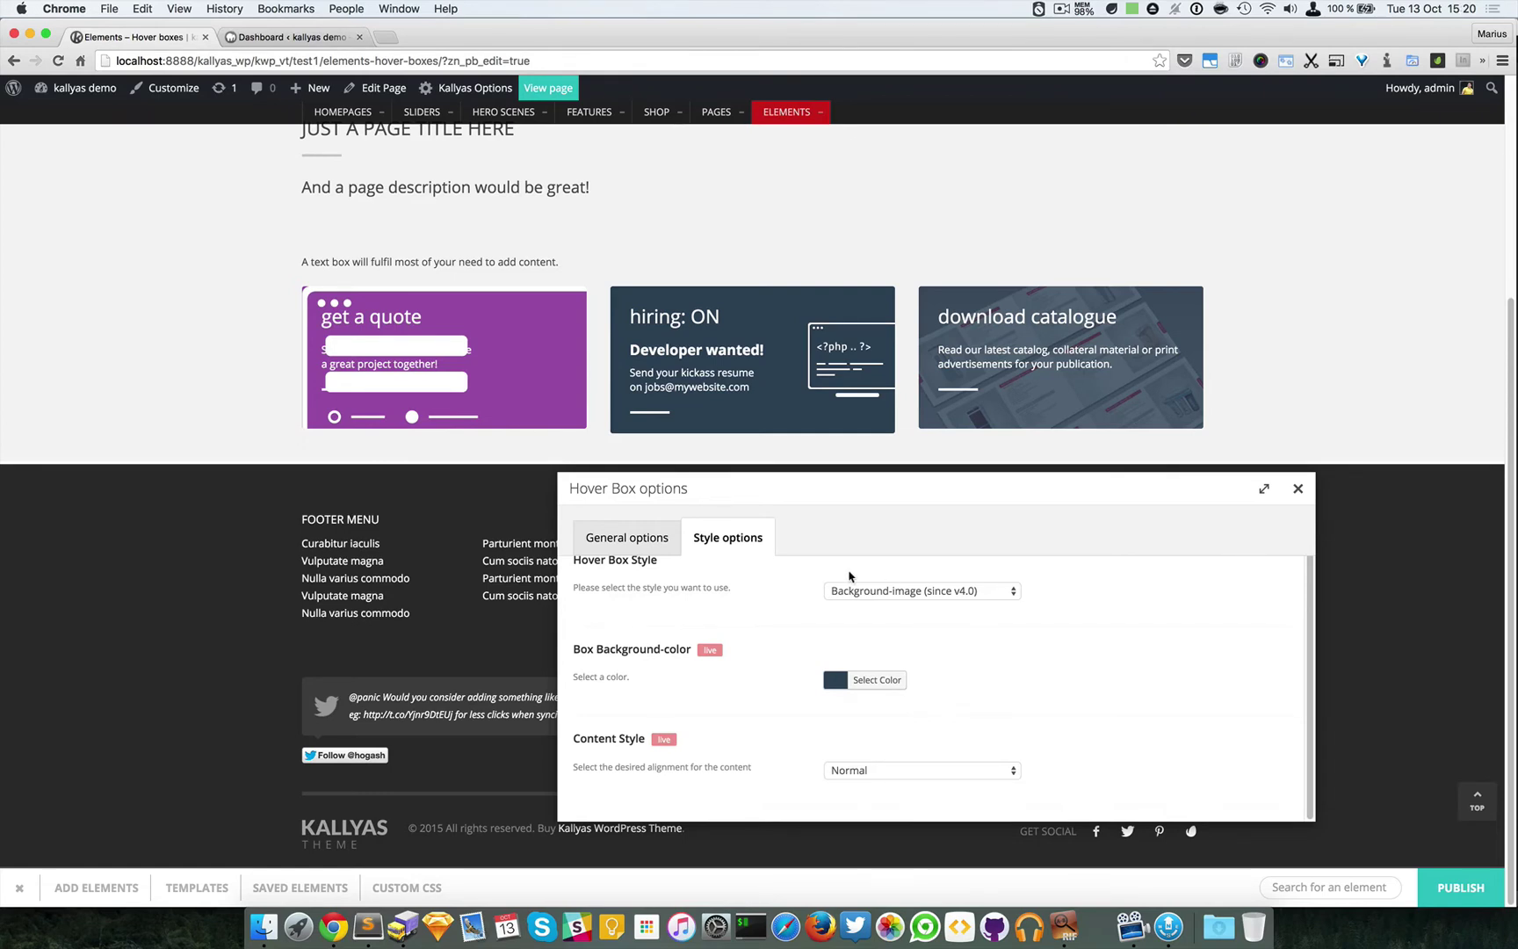
# Add a Section below the hover boxes and set its column to 6/12 width.
pyautogui.click(1298, 488)
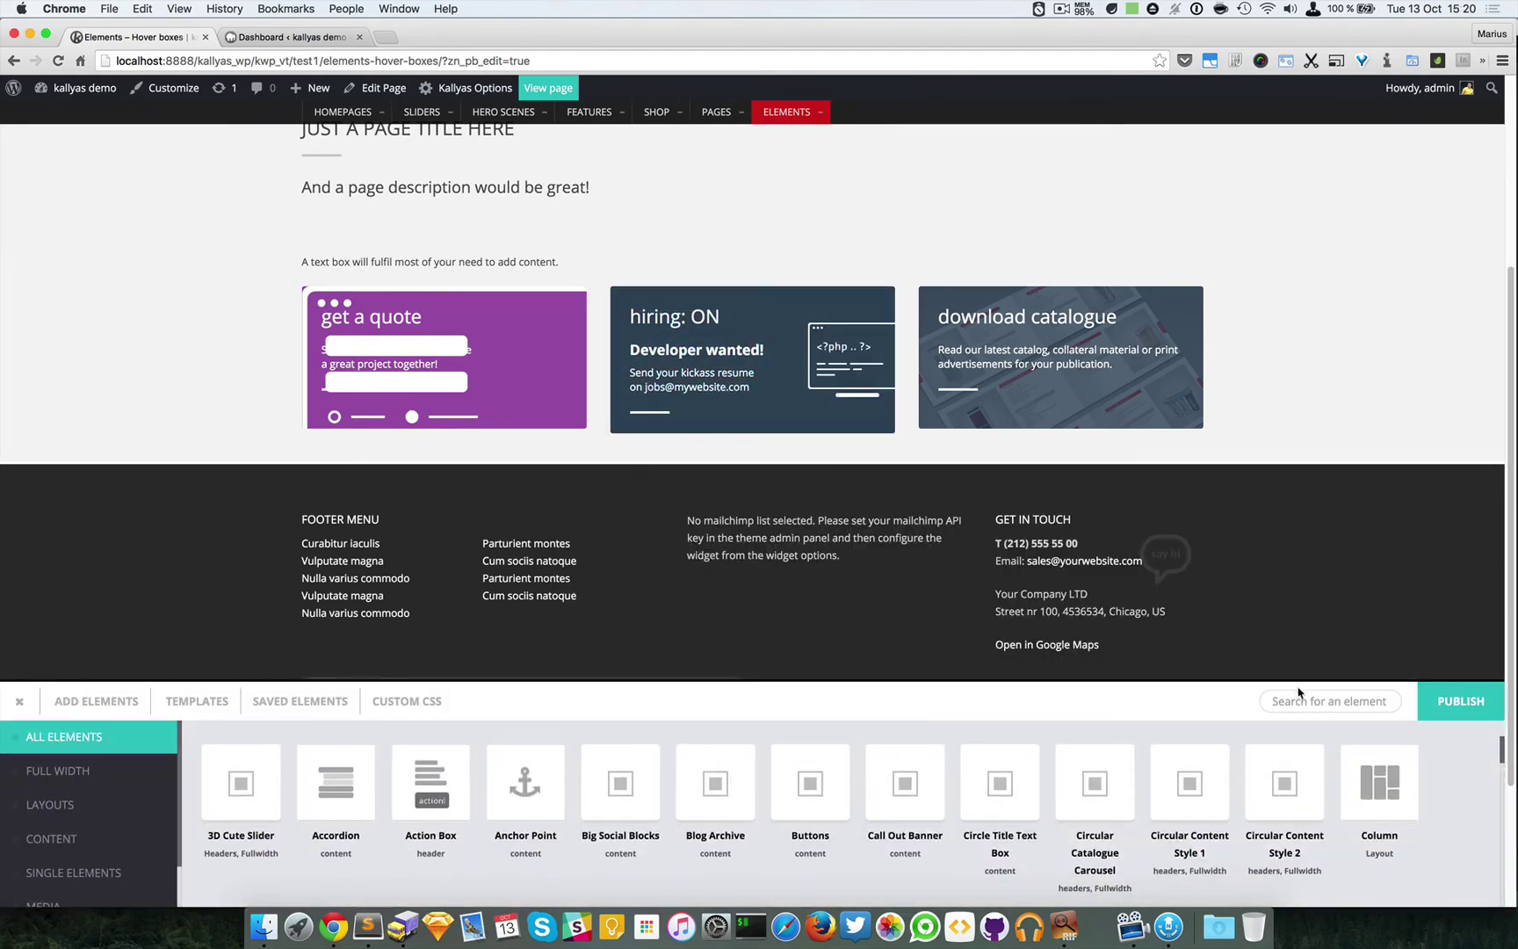
pyautogui.click(1364, 700)
pyautogui.write('sect')
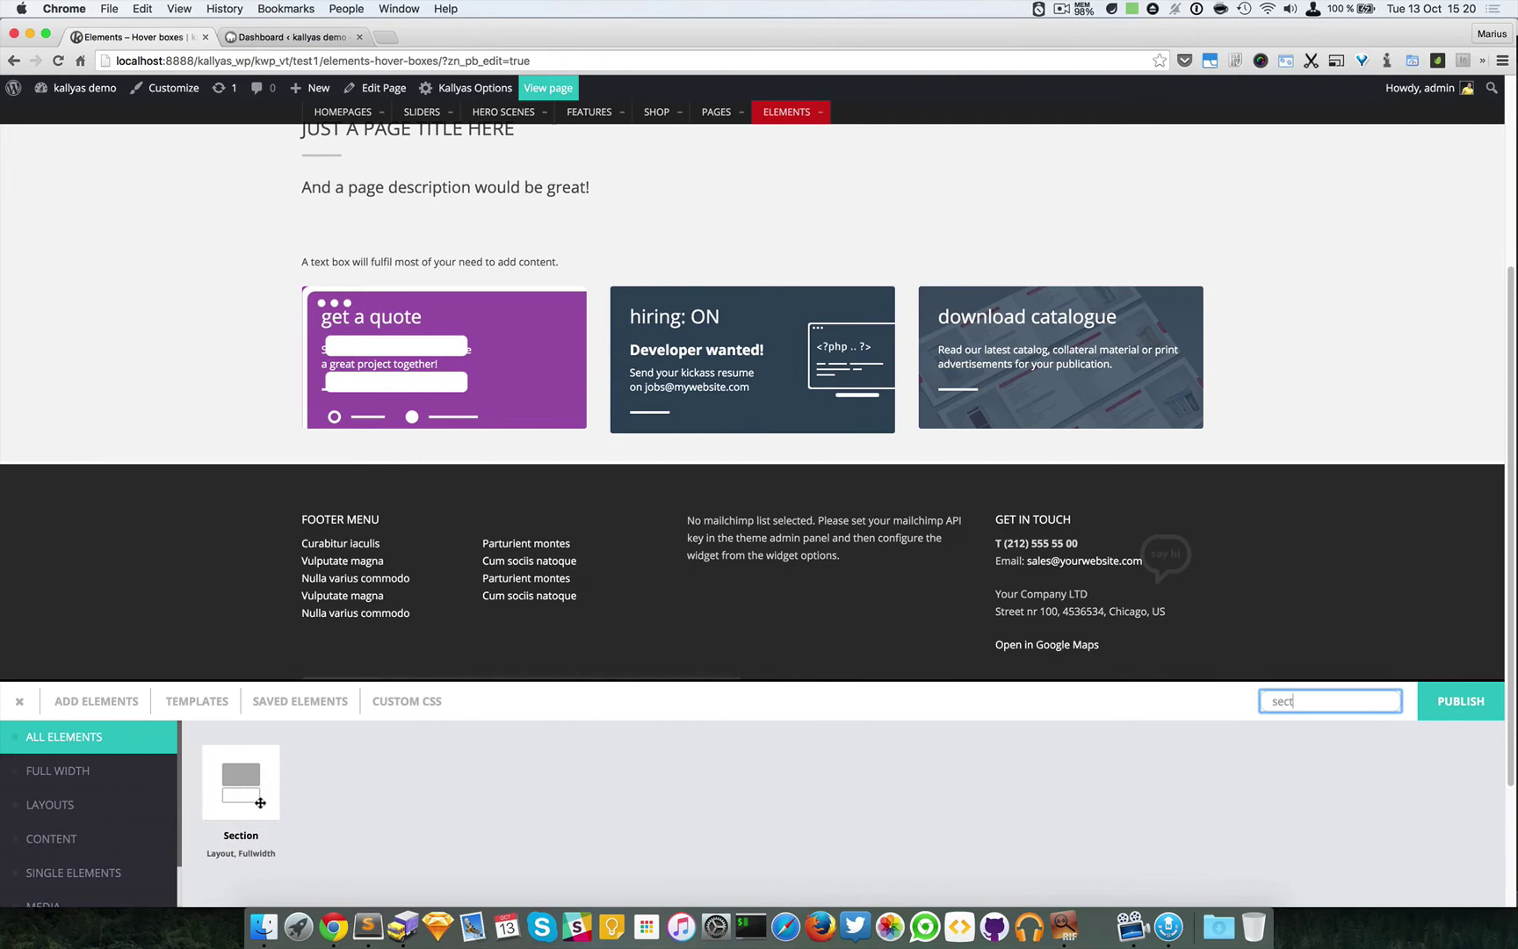
pyautogui.moveTo(261, 801); pyautogui.dragTo(776, 460)
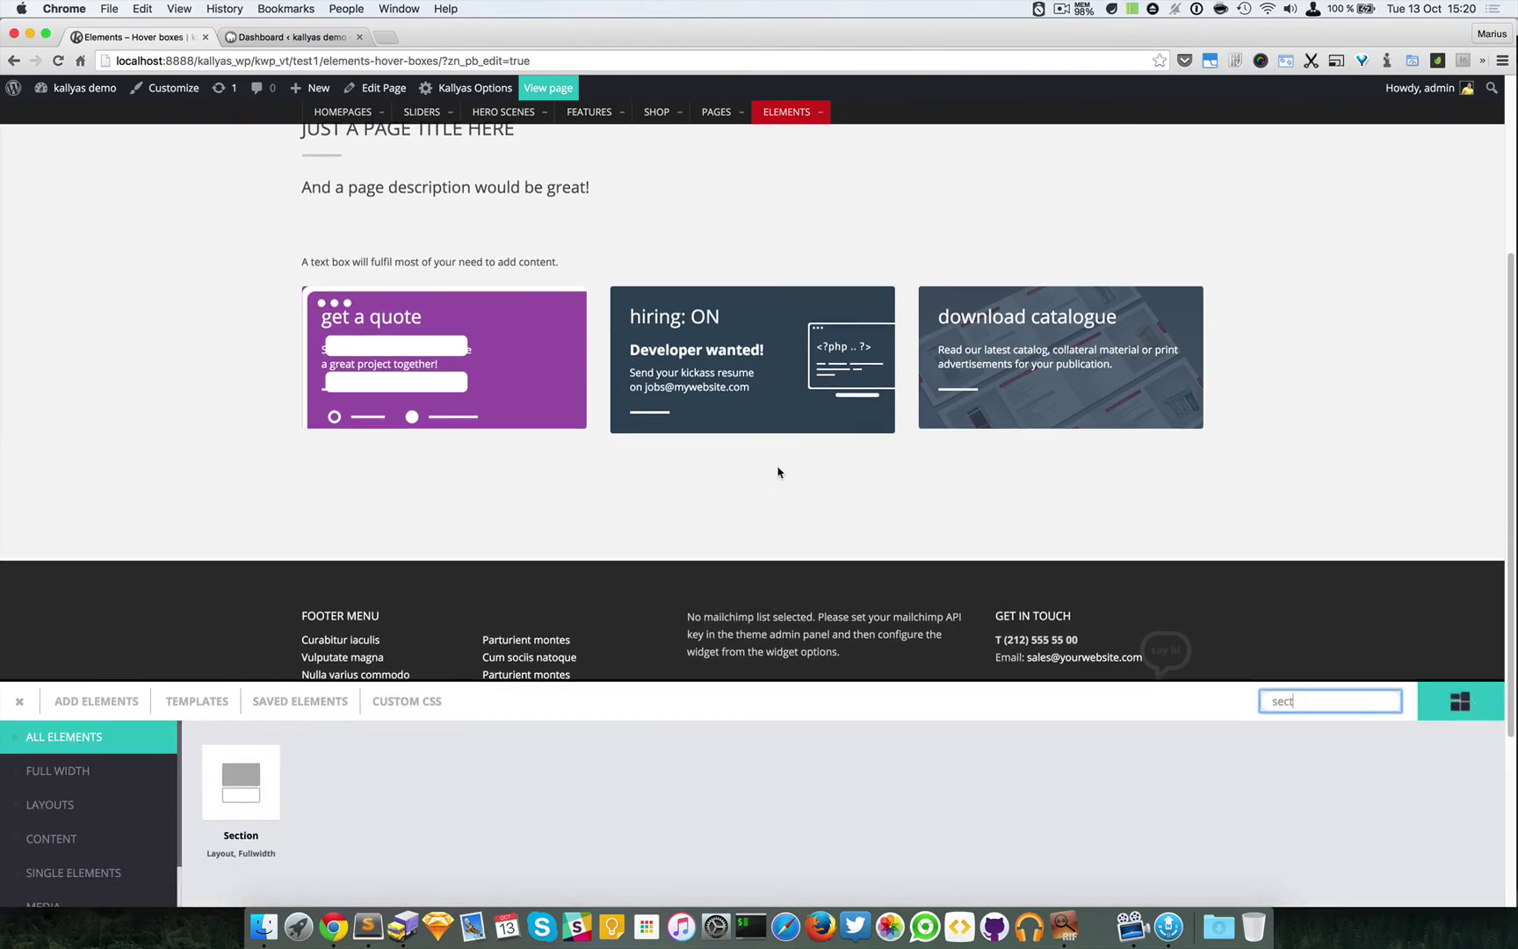
pyautogui.moveTo(293, 535)
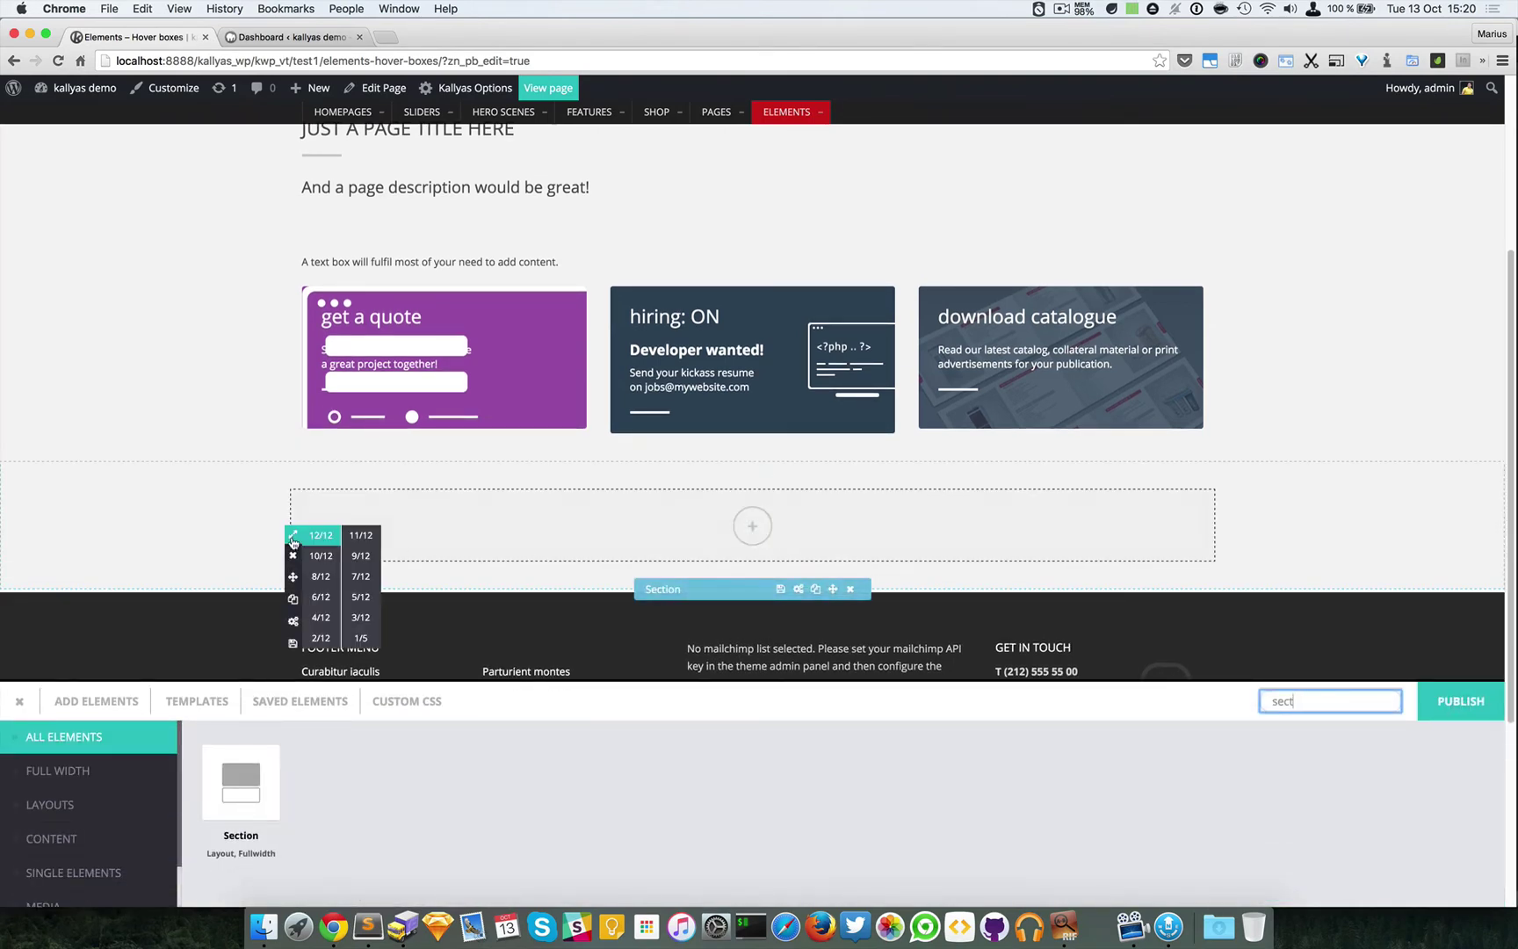
pyautogui.click(323, 619)
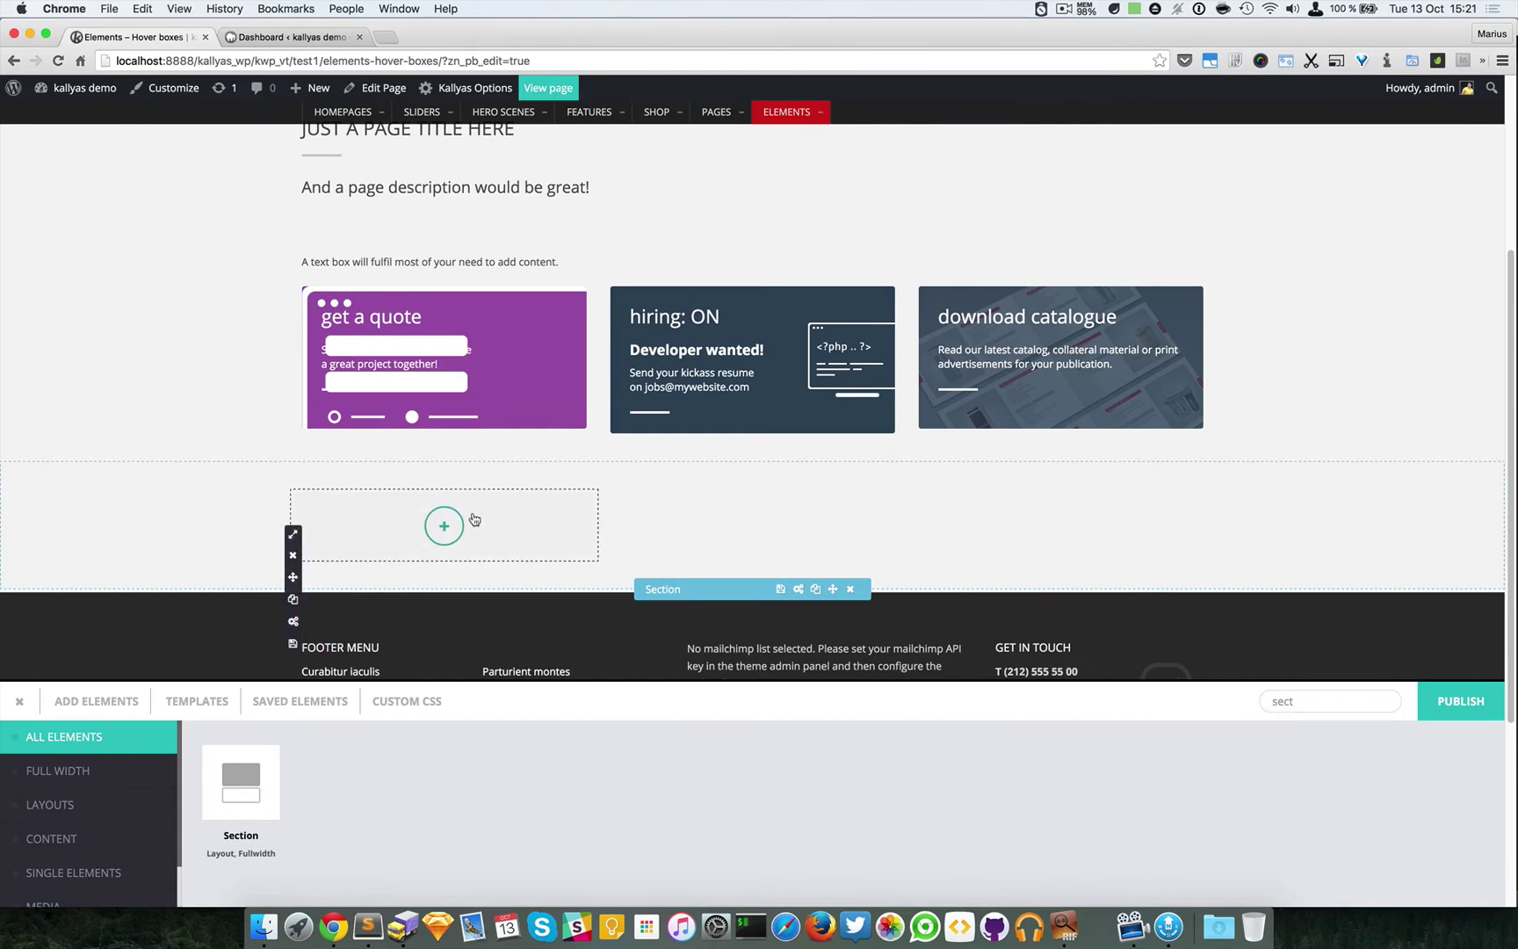
pyautogui.moveTo(292, 535)
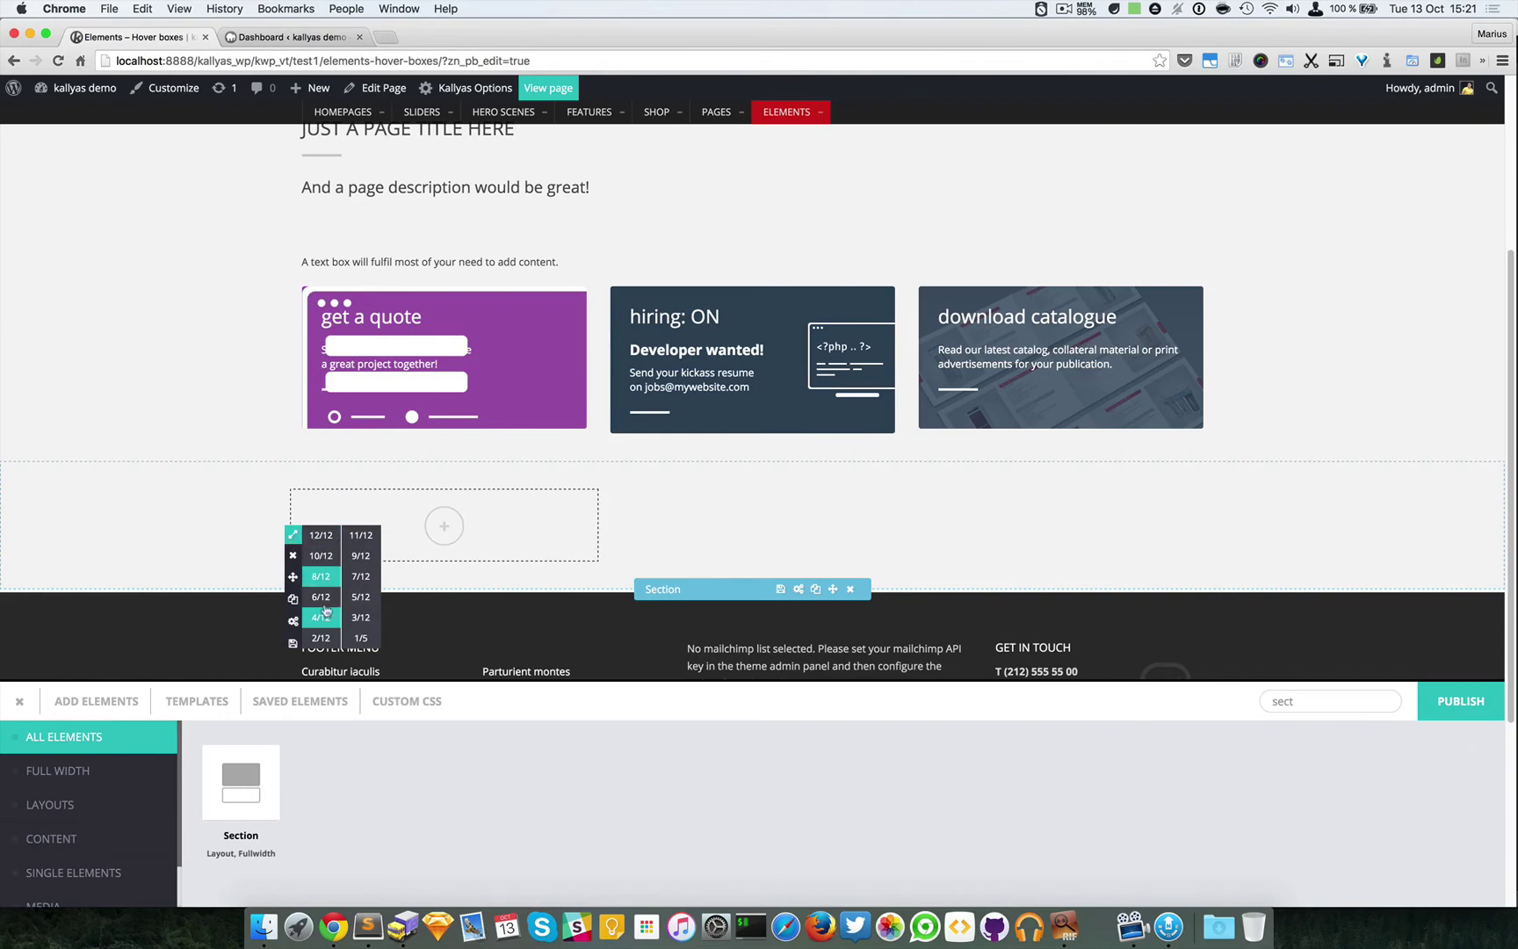
pyautogui.click(322, 598)
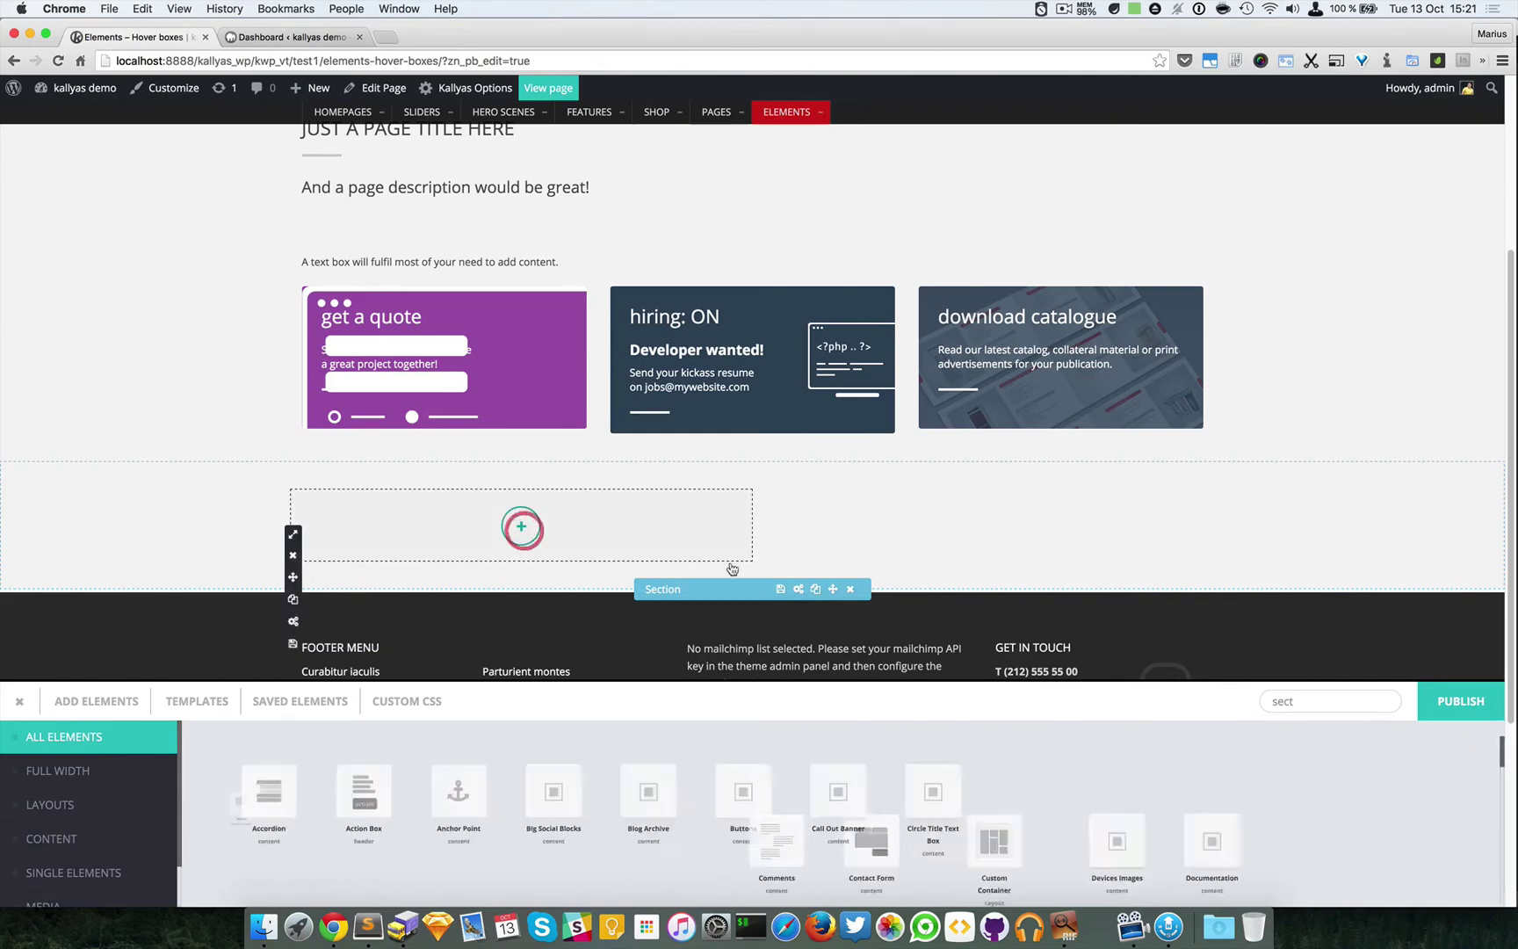
# Search for 'hover' and drop a Hover Box element into the new column.
pyautogui.click(1318, 700)
pyautogui.write('hover')
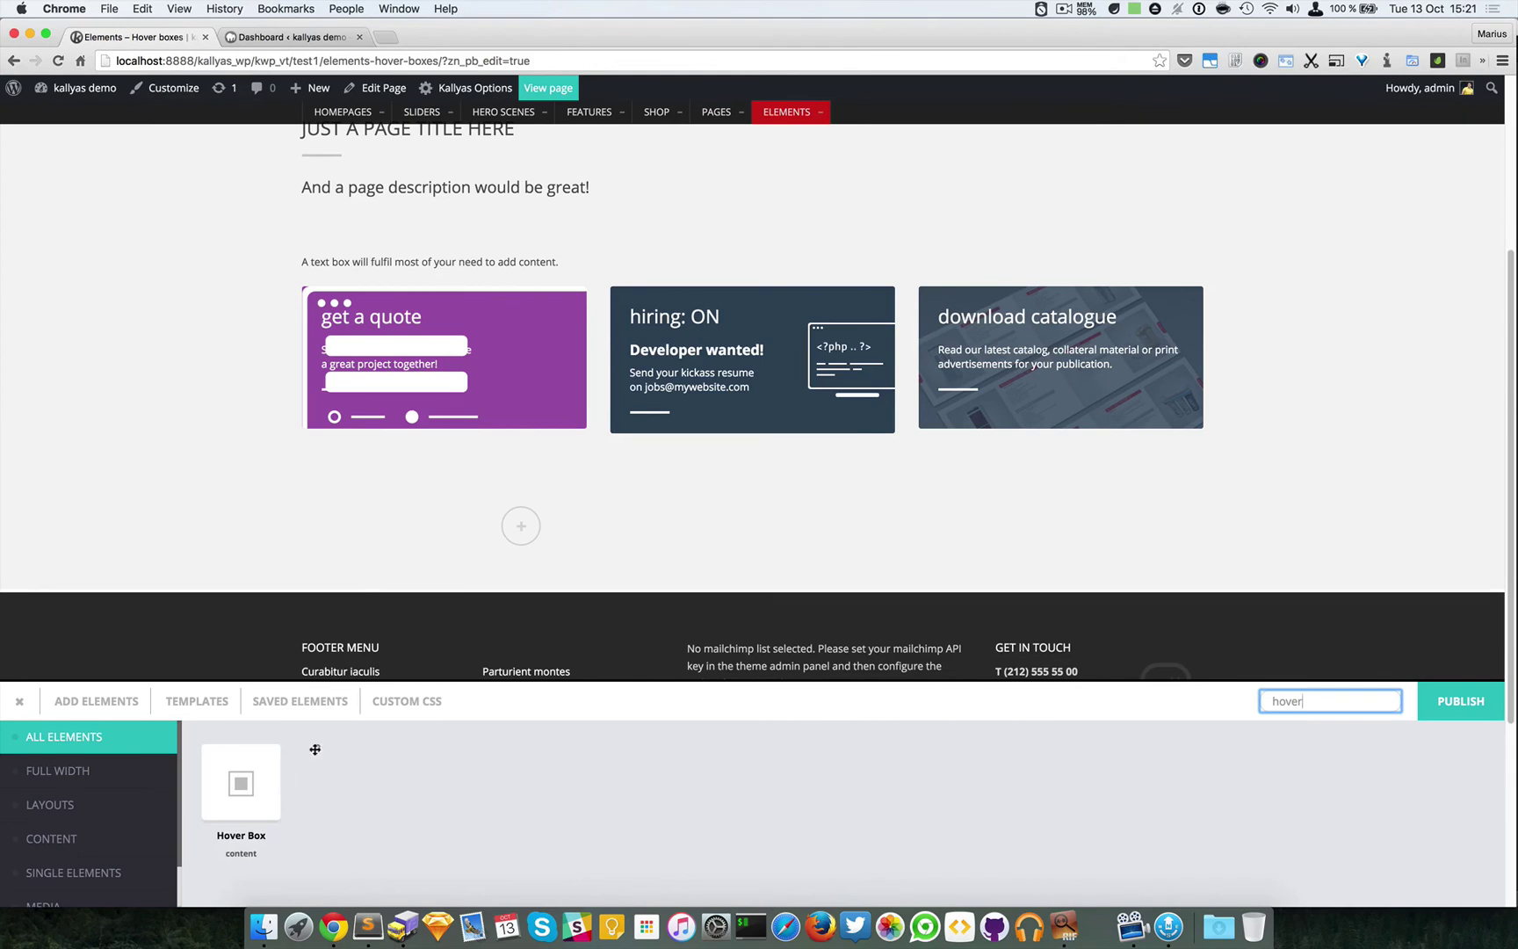
pyautogui.moveTo(307, 757); pyautogui.dragTo(518, 532)
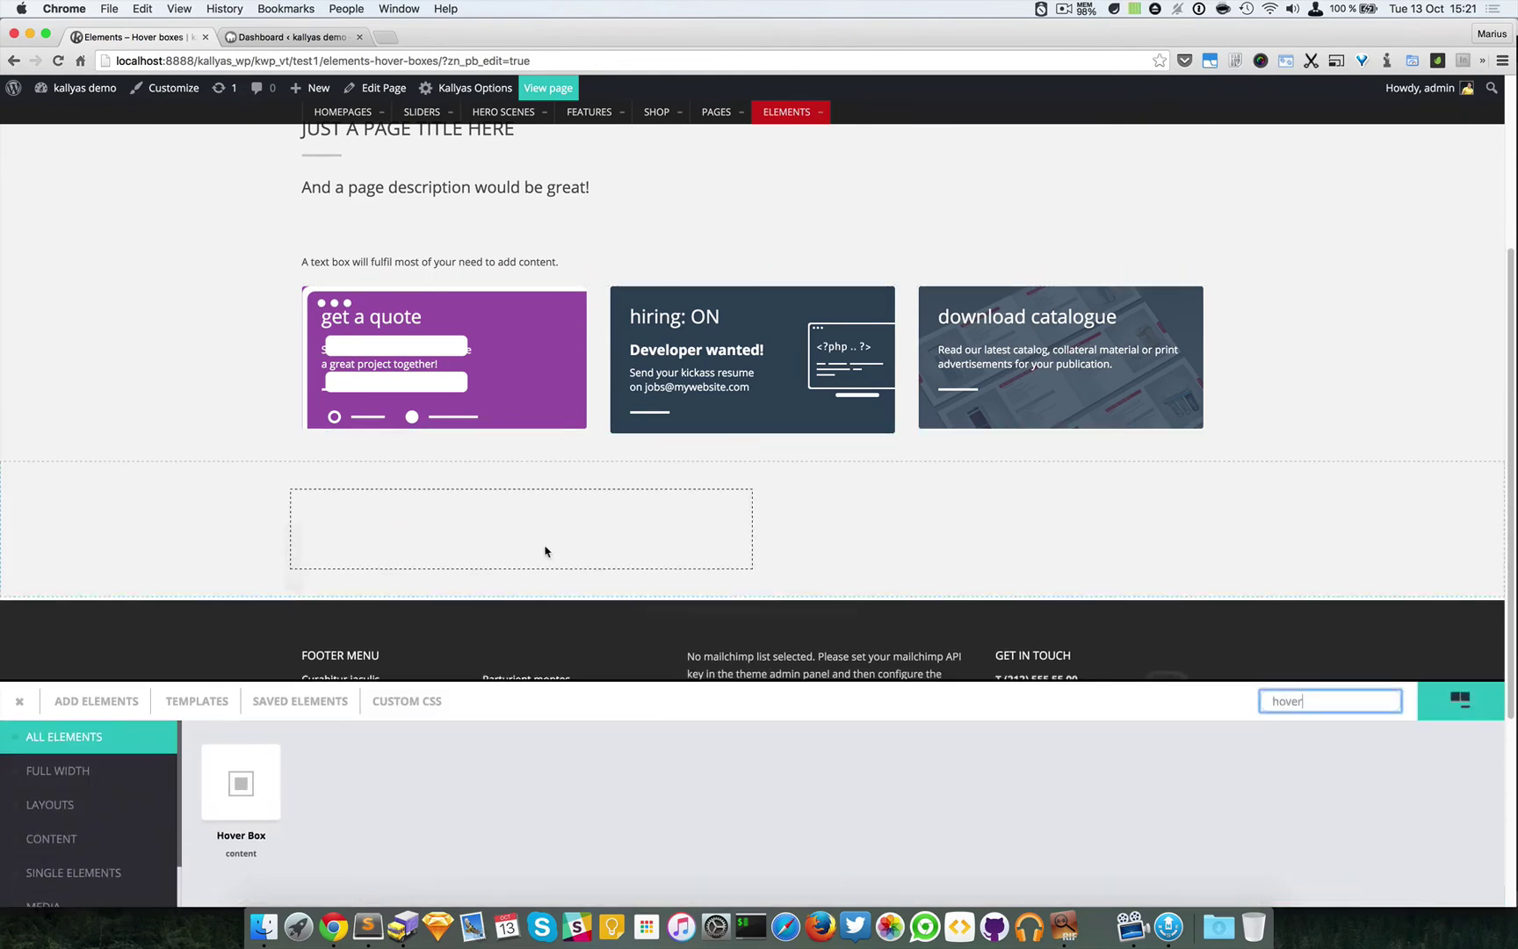
# In the new hover box's settings, enter title 'Just a title here', subtitle 'just a subtitle' and description 'just a small description here'.
pyautogui.click(569, 513)
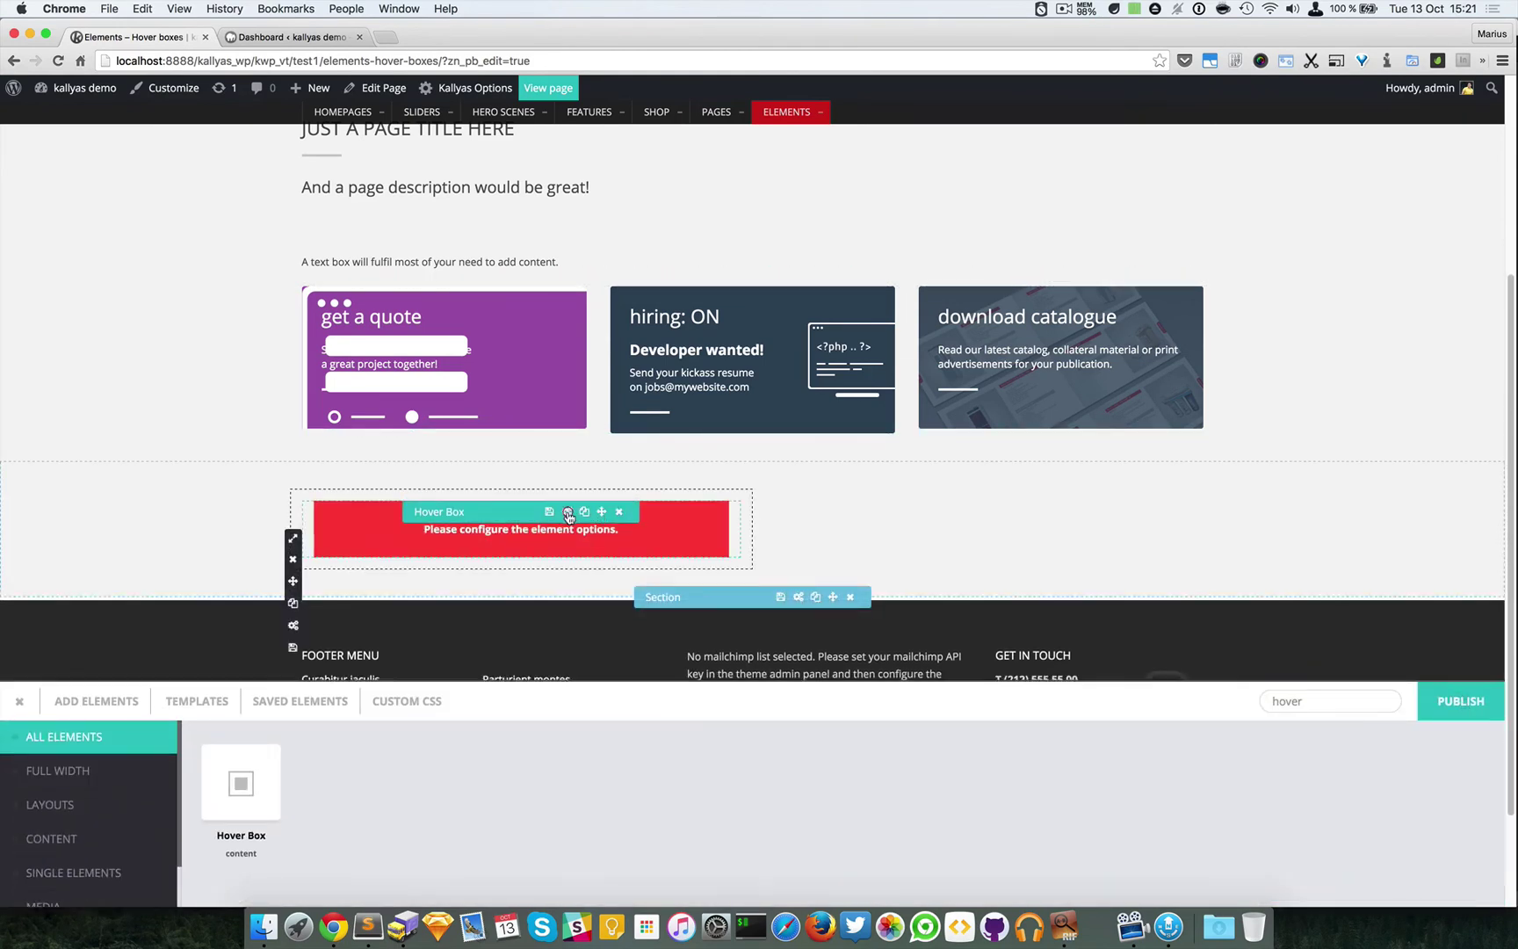
pyautogui.moveTo(635, 339); pyautogui.dragTo(966, 216)
pyautogui.click(1048, 333)
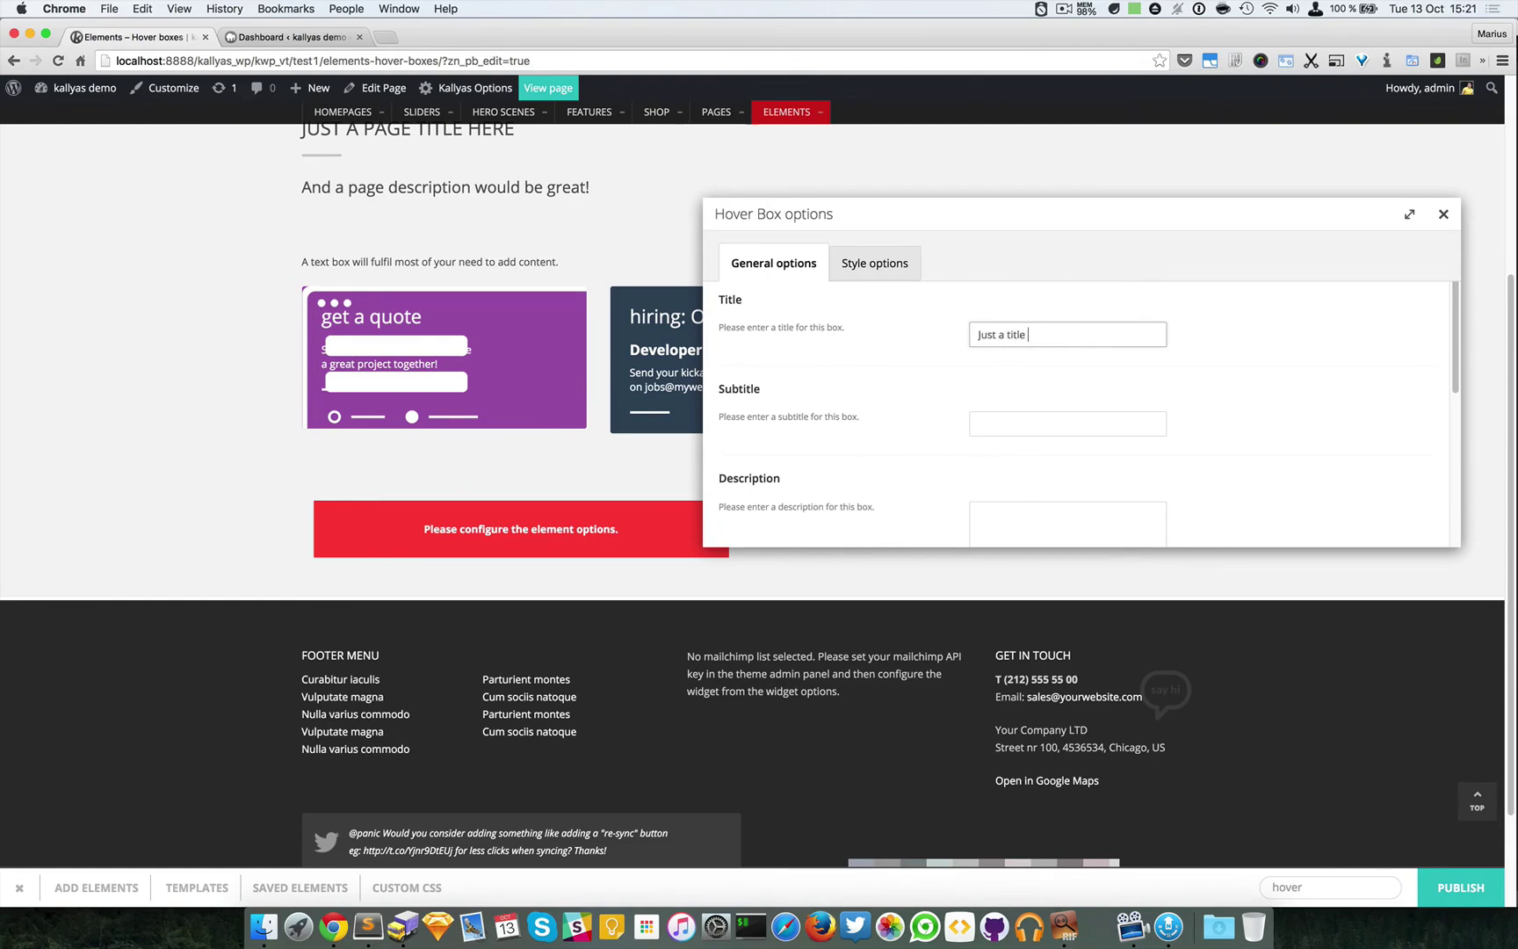
pyautogui.click(1067, 423)
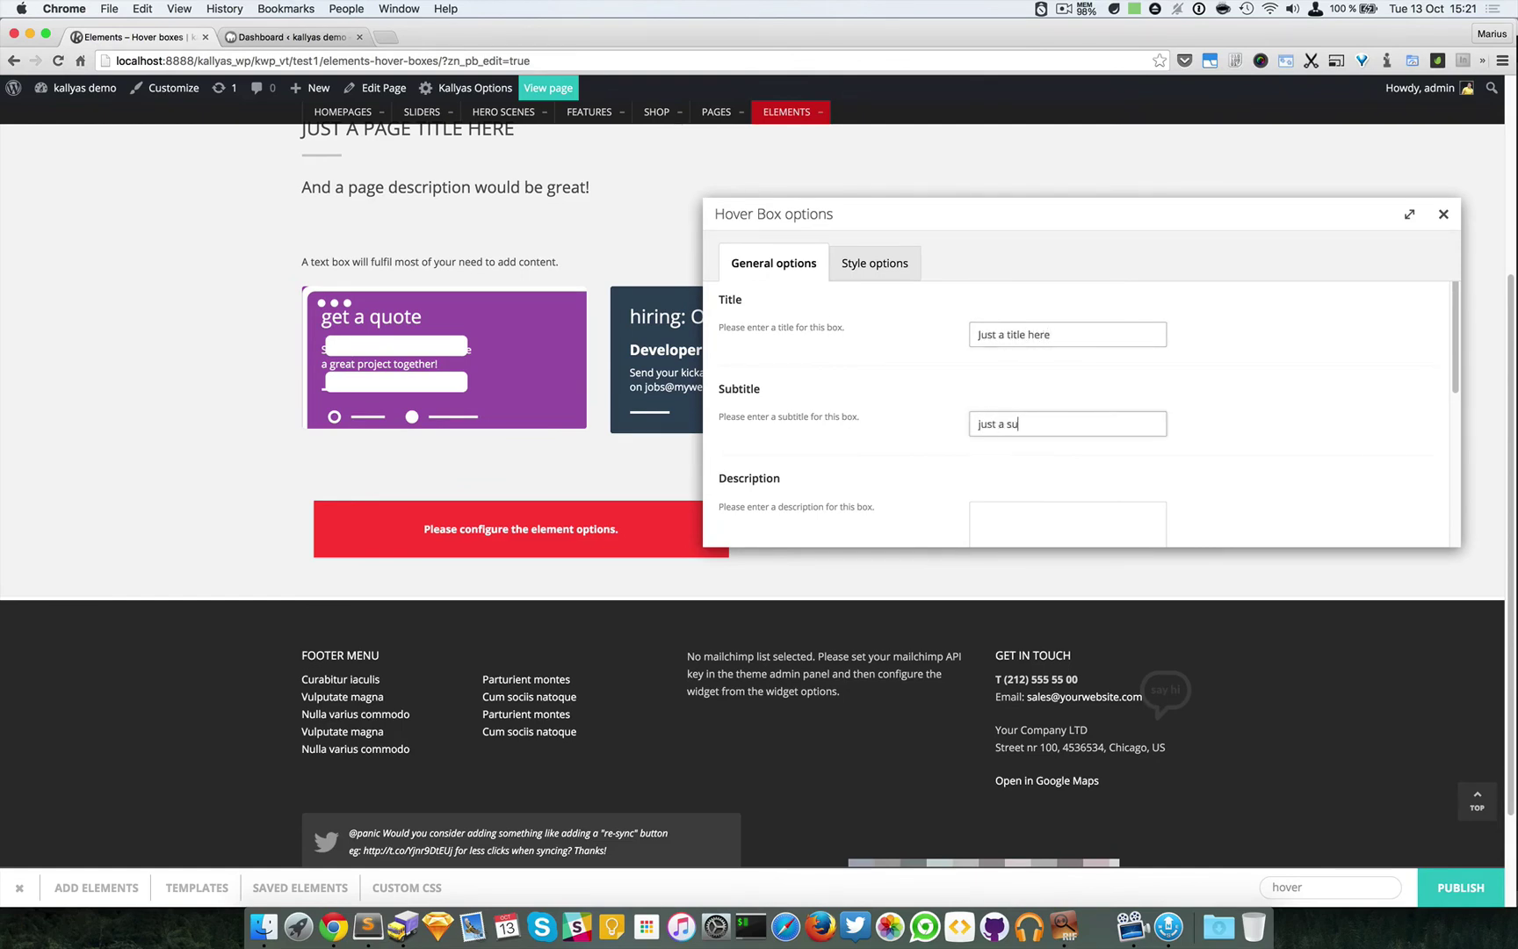
pyautogui.click(978, 515)
pyautogui.write('just a small')
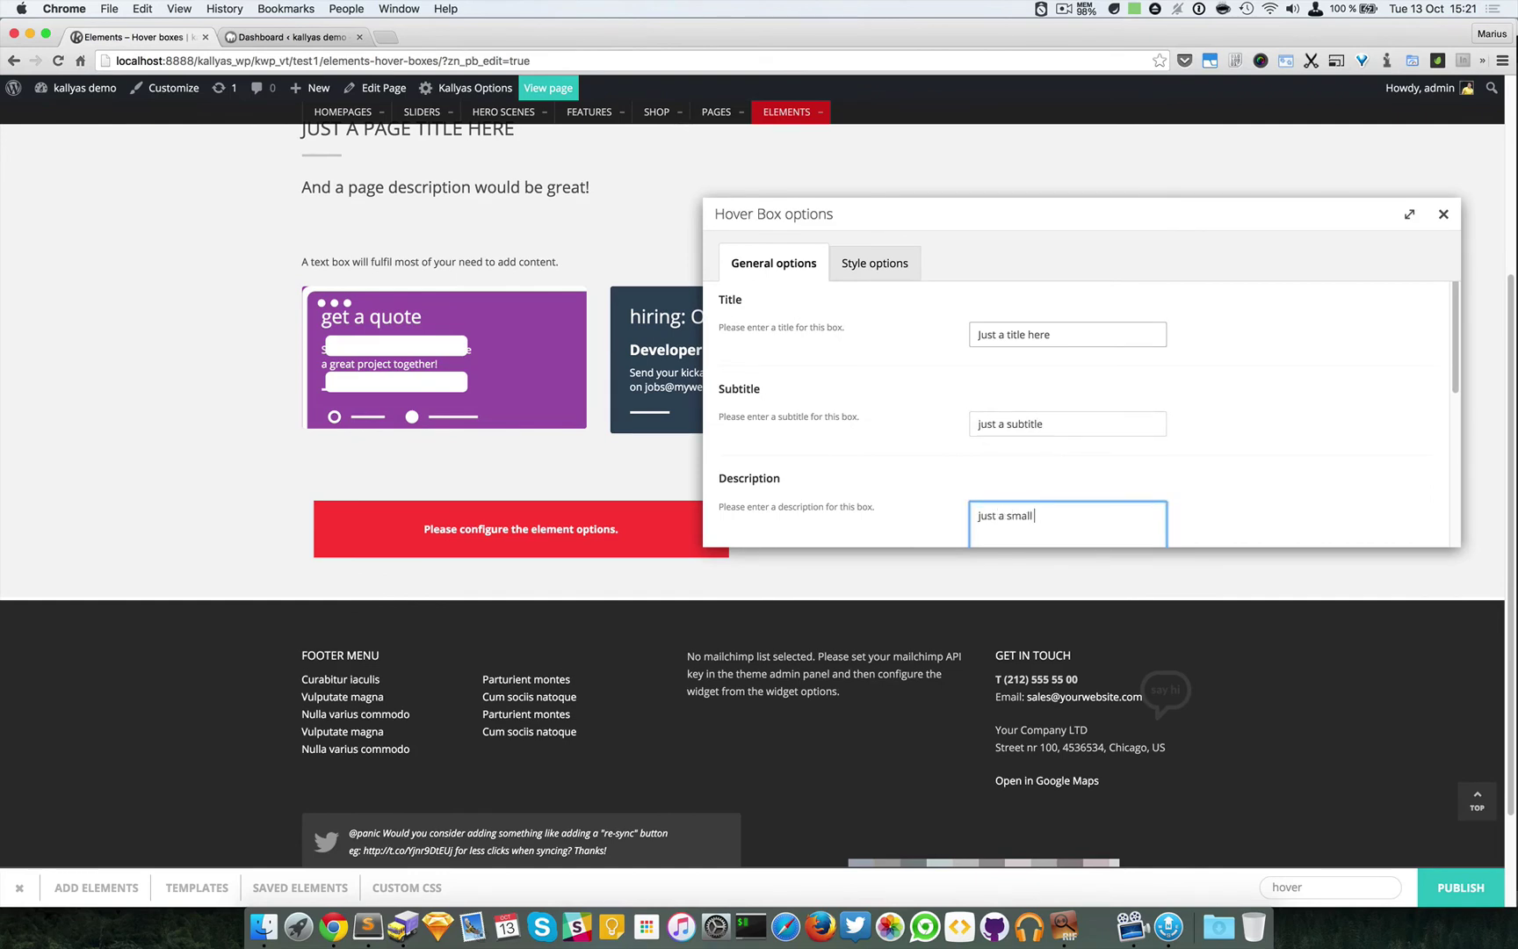
pyautogui.write(' description here')
pyautogui.scroll(-5, 1155, 414)
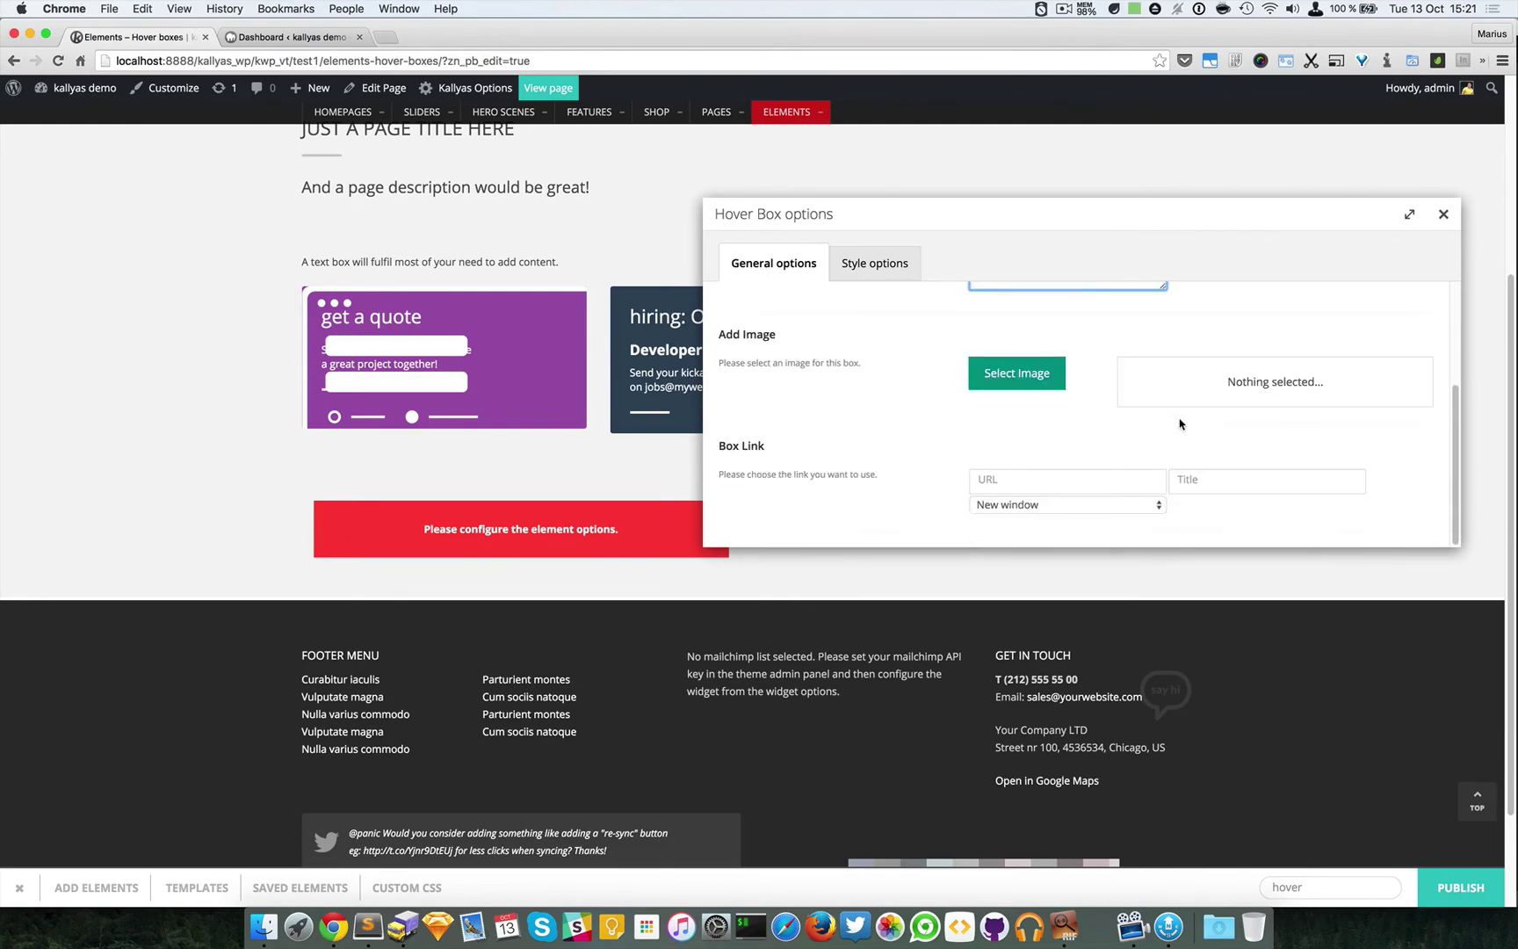
# Insert logo2_dark.svg from the Media Library as the hover box image.
pyautogui.click(1035, 397)
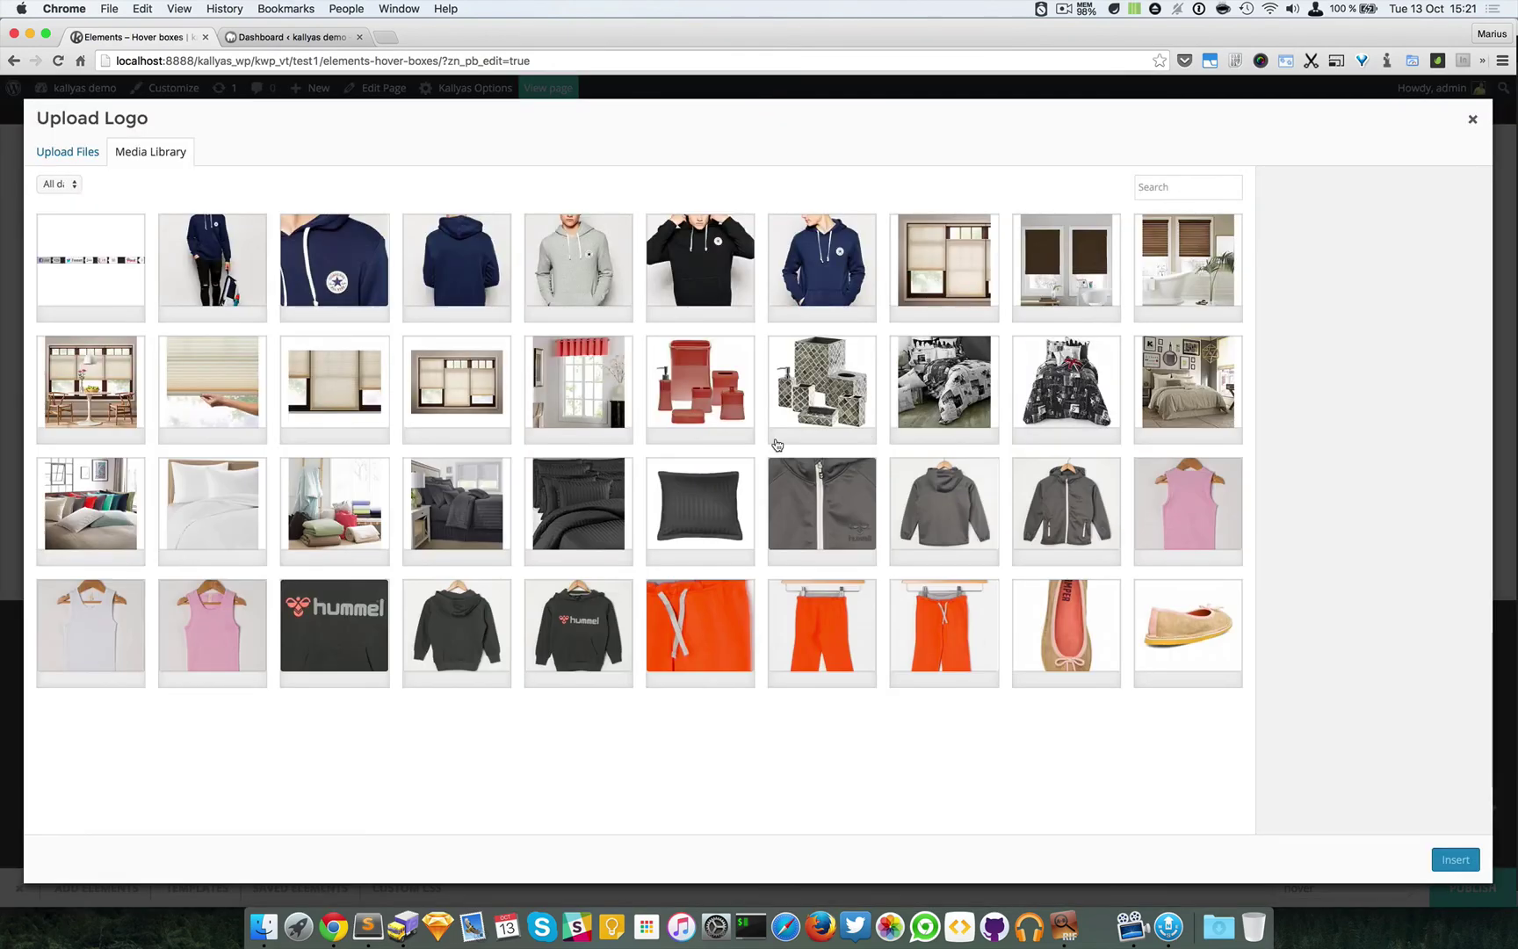
pyautogui.scroll(-15, 763, 461)
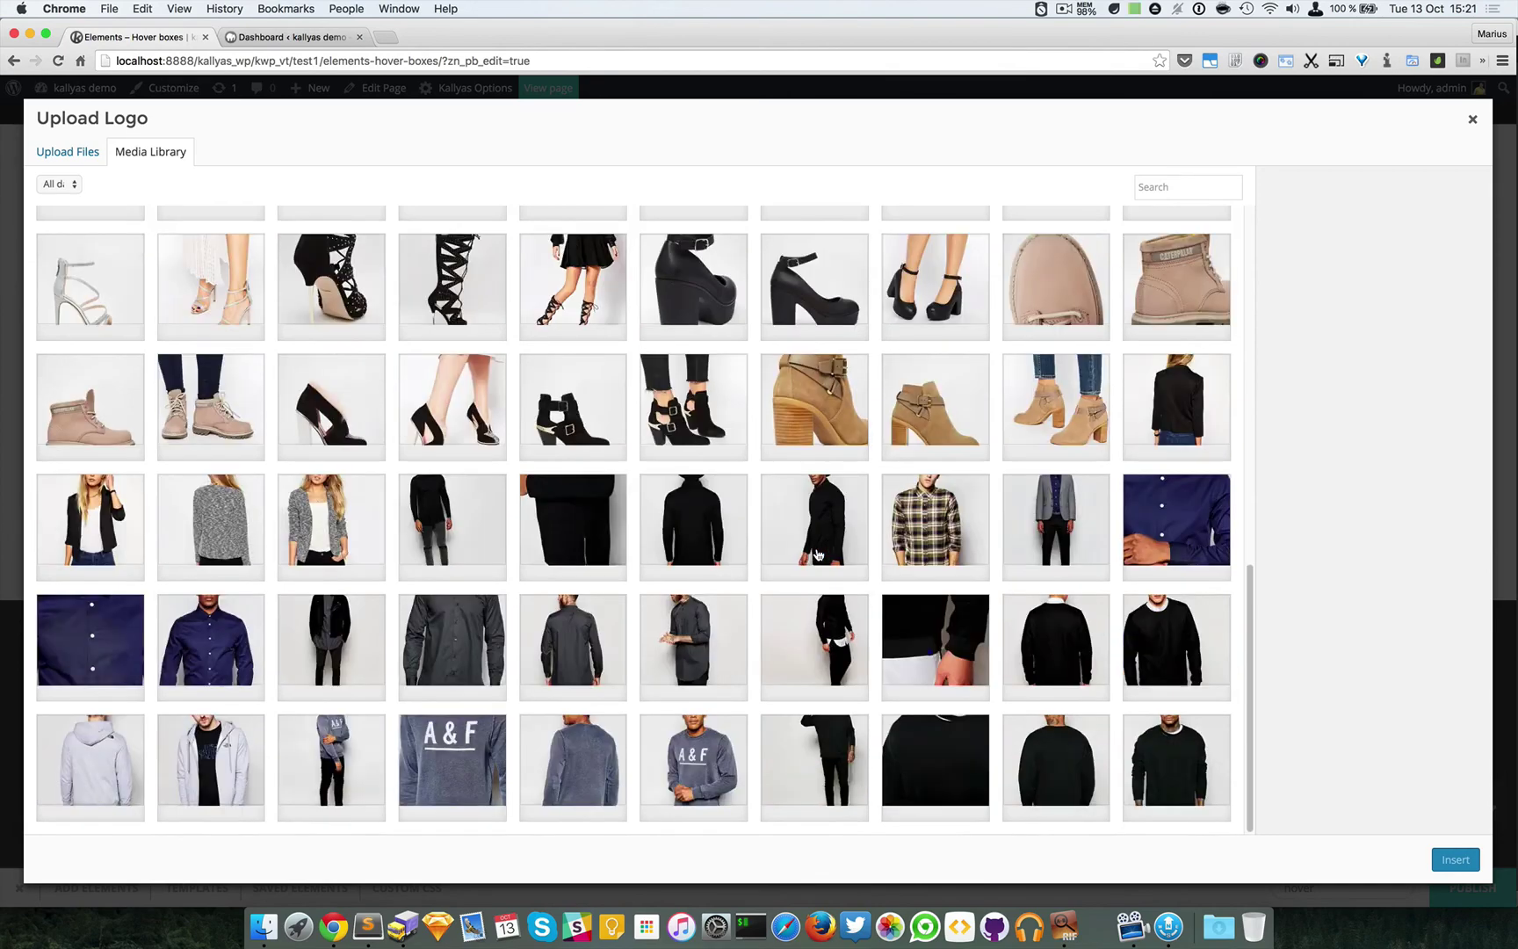
pyautogui.scroll(-3, 817, 553)
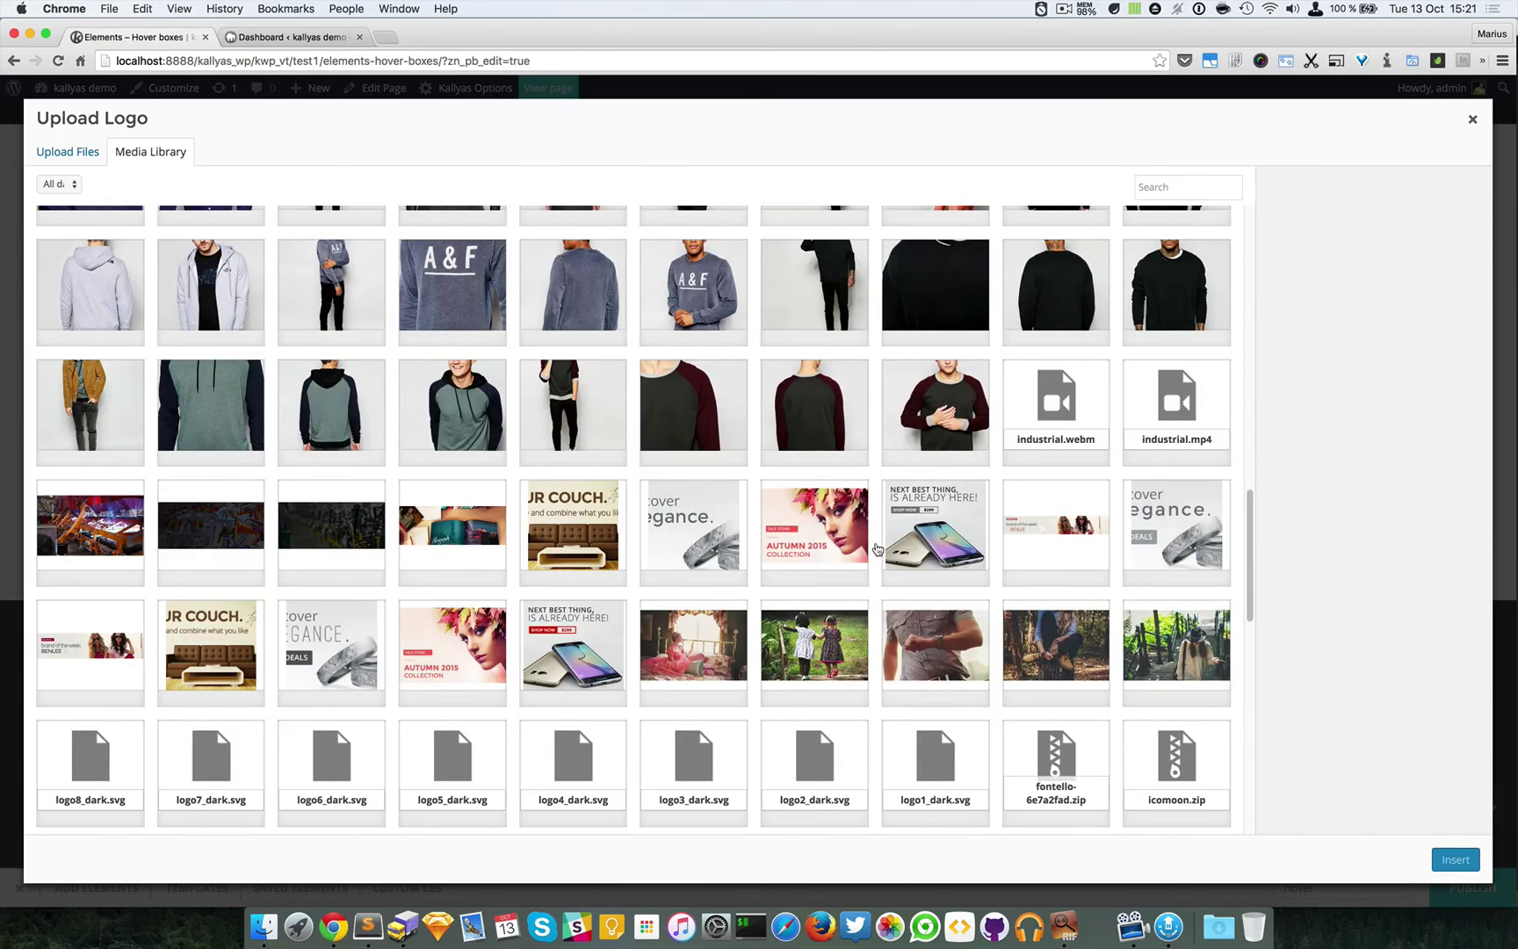
pyautogui.scroll(-2, 869, 554)
pyautogui.scroll(-1, 876, 549)
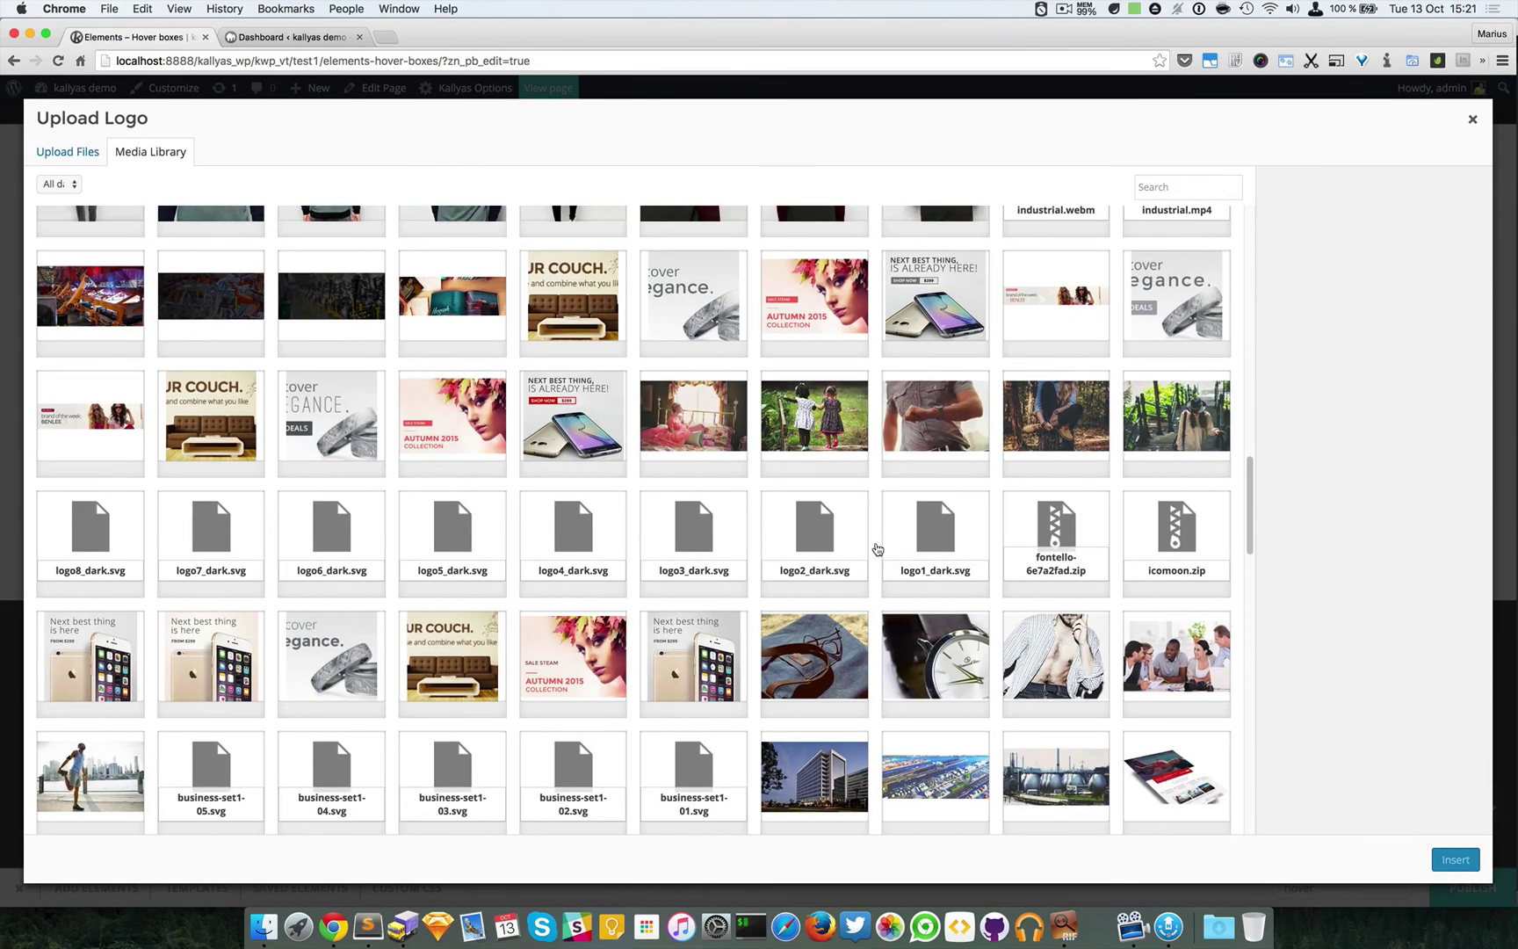
pyautogui.click(817, 548)
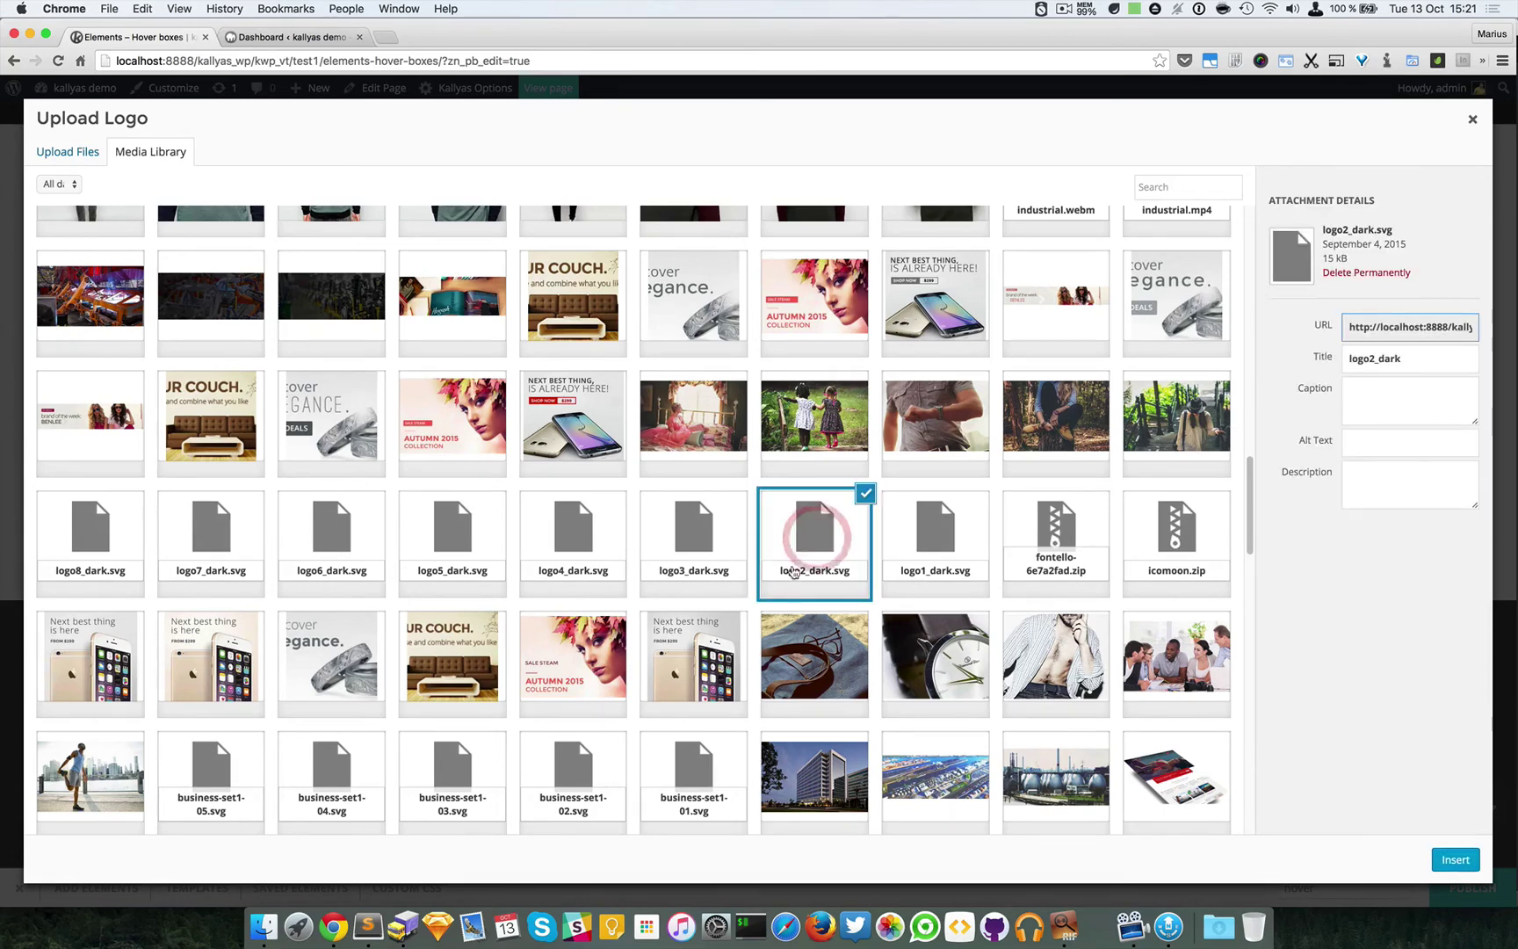
pyautogui.click(1448, 861)
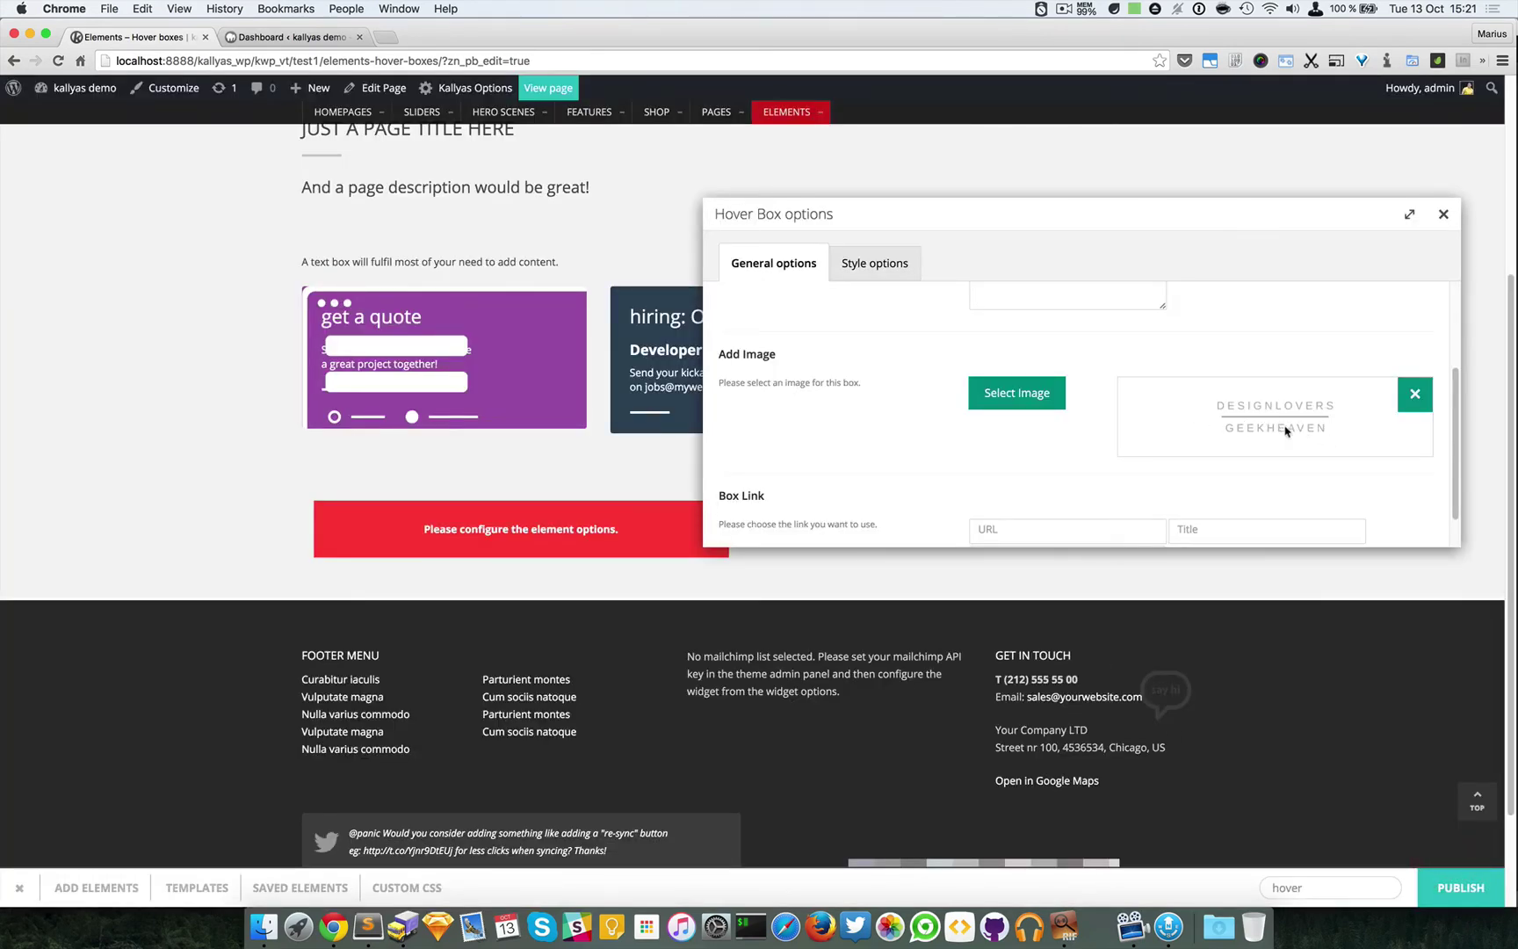
# Set the Box Link URL to #.
pyautogui.scroll(-2, 1274, 408)
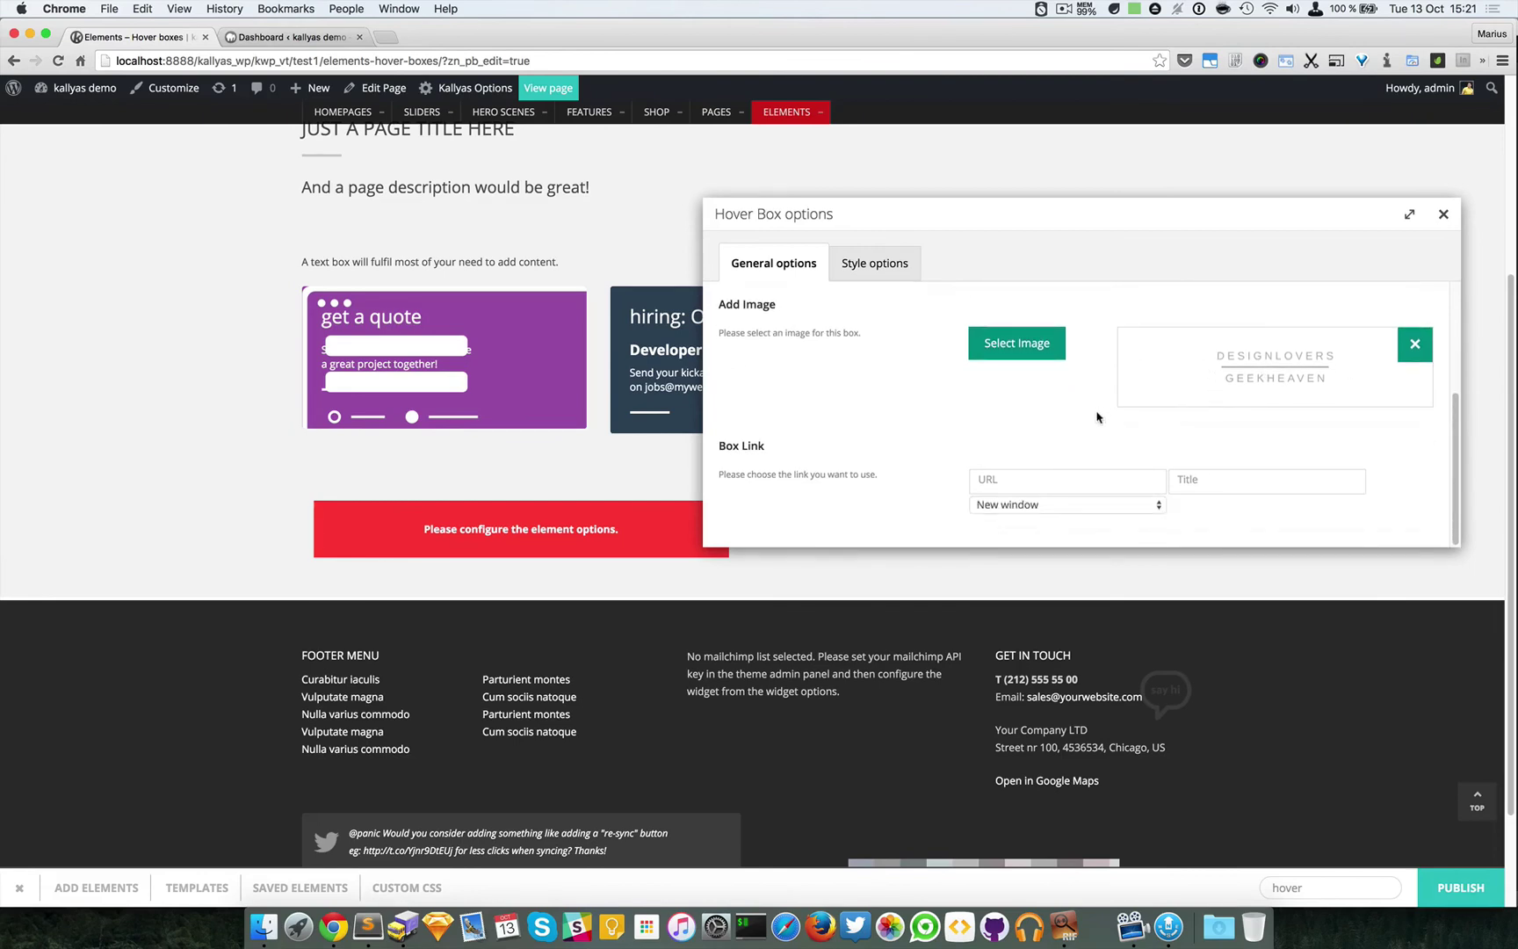
pyautogui.click(1074, 478)
pyautogui.write('#')
# Set the Hover Box Style to Right side Image.
pyautogui.click(889, 269)
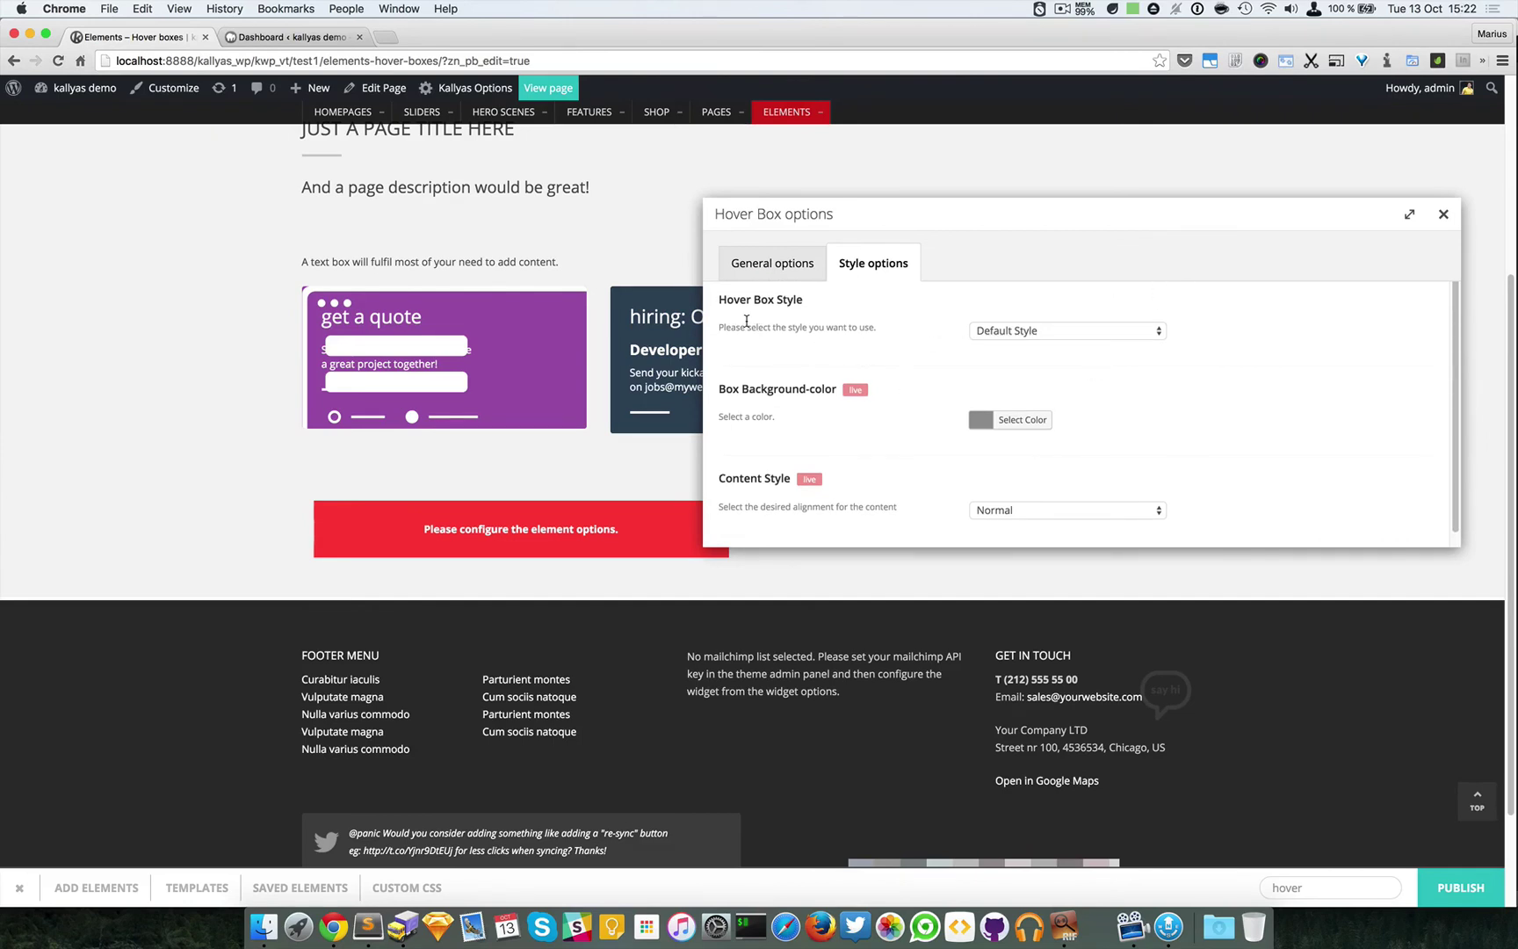
pyautogui.click(1044, 330)
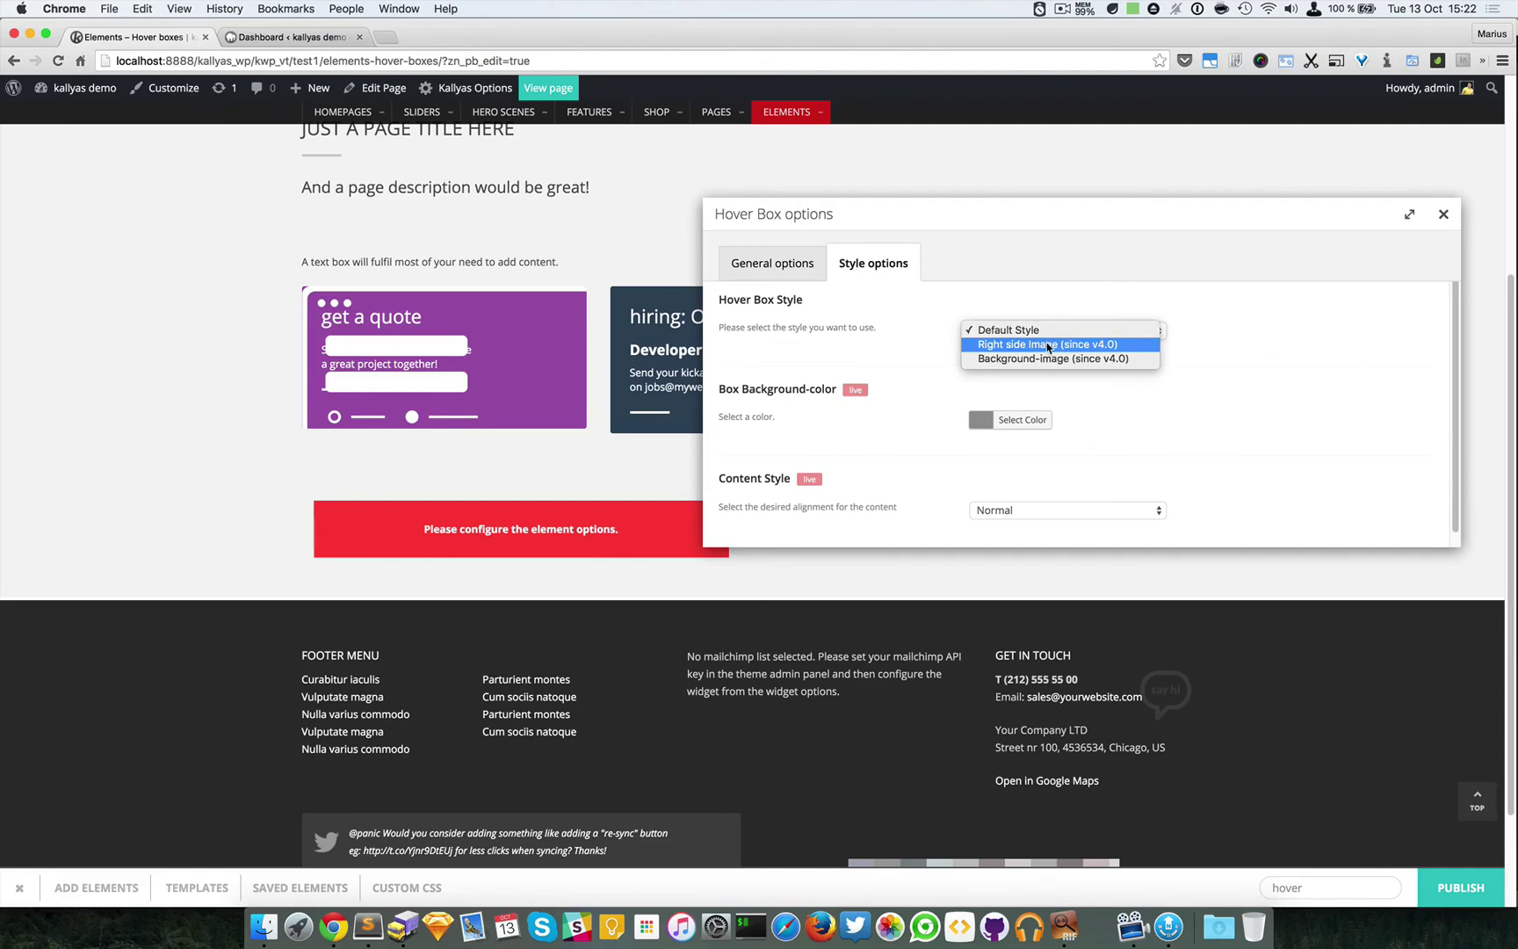
pyautogui.click(1047, 345)
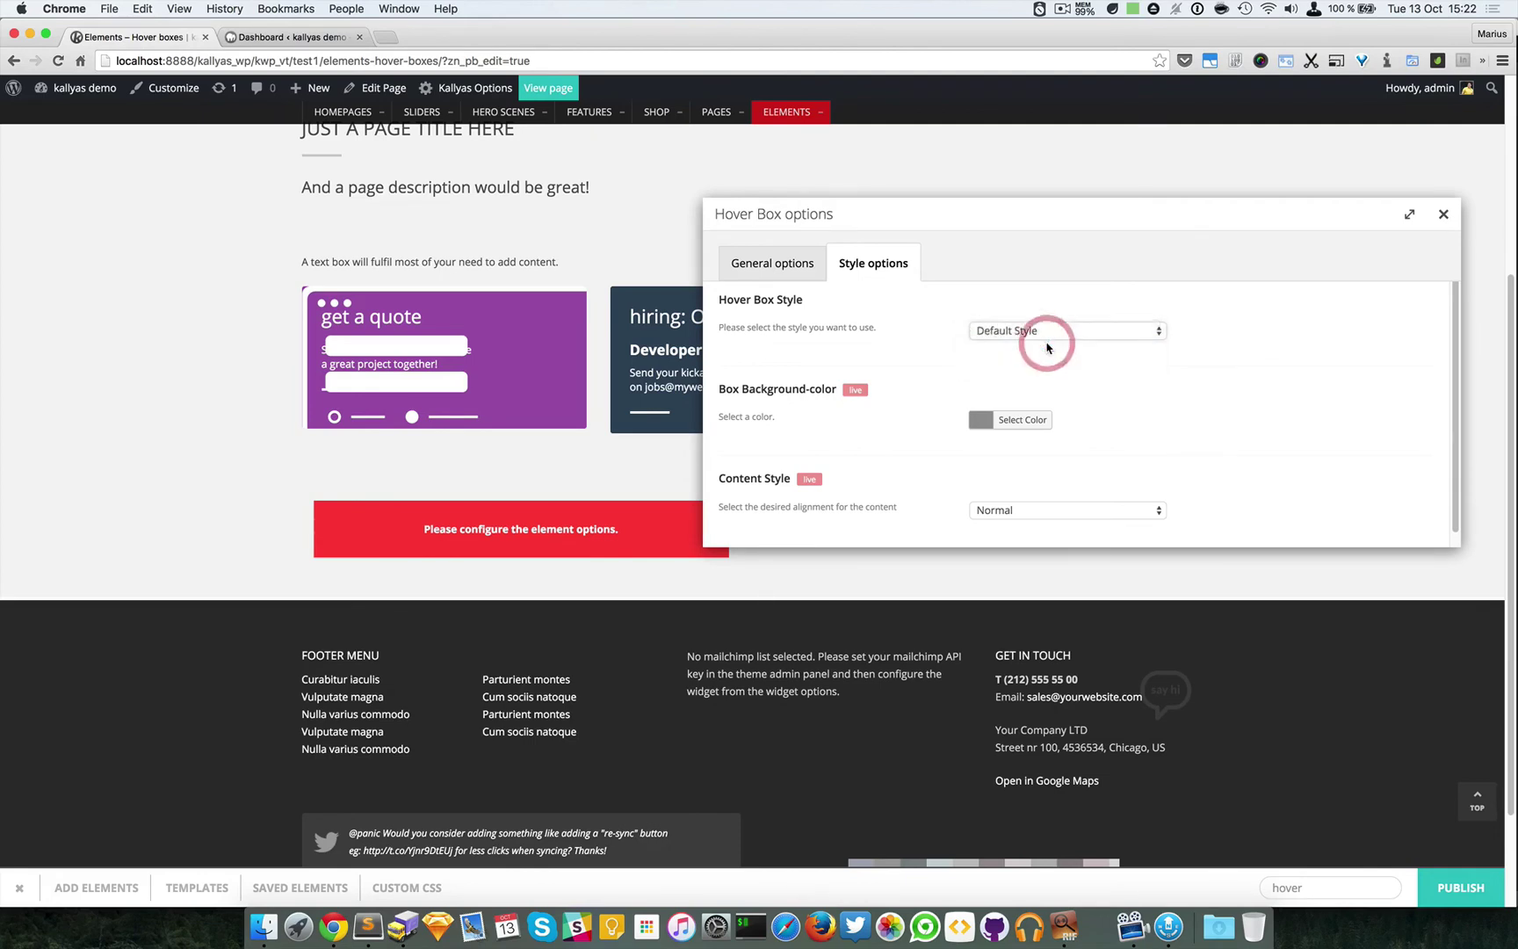
# Give the hover box a lime-green background colour.
pyautogui.click(1021, 424)
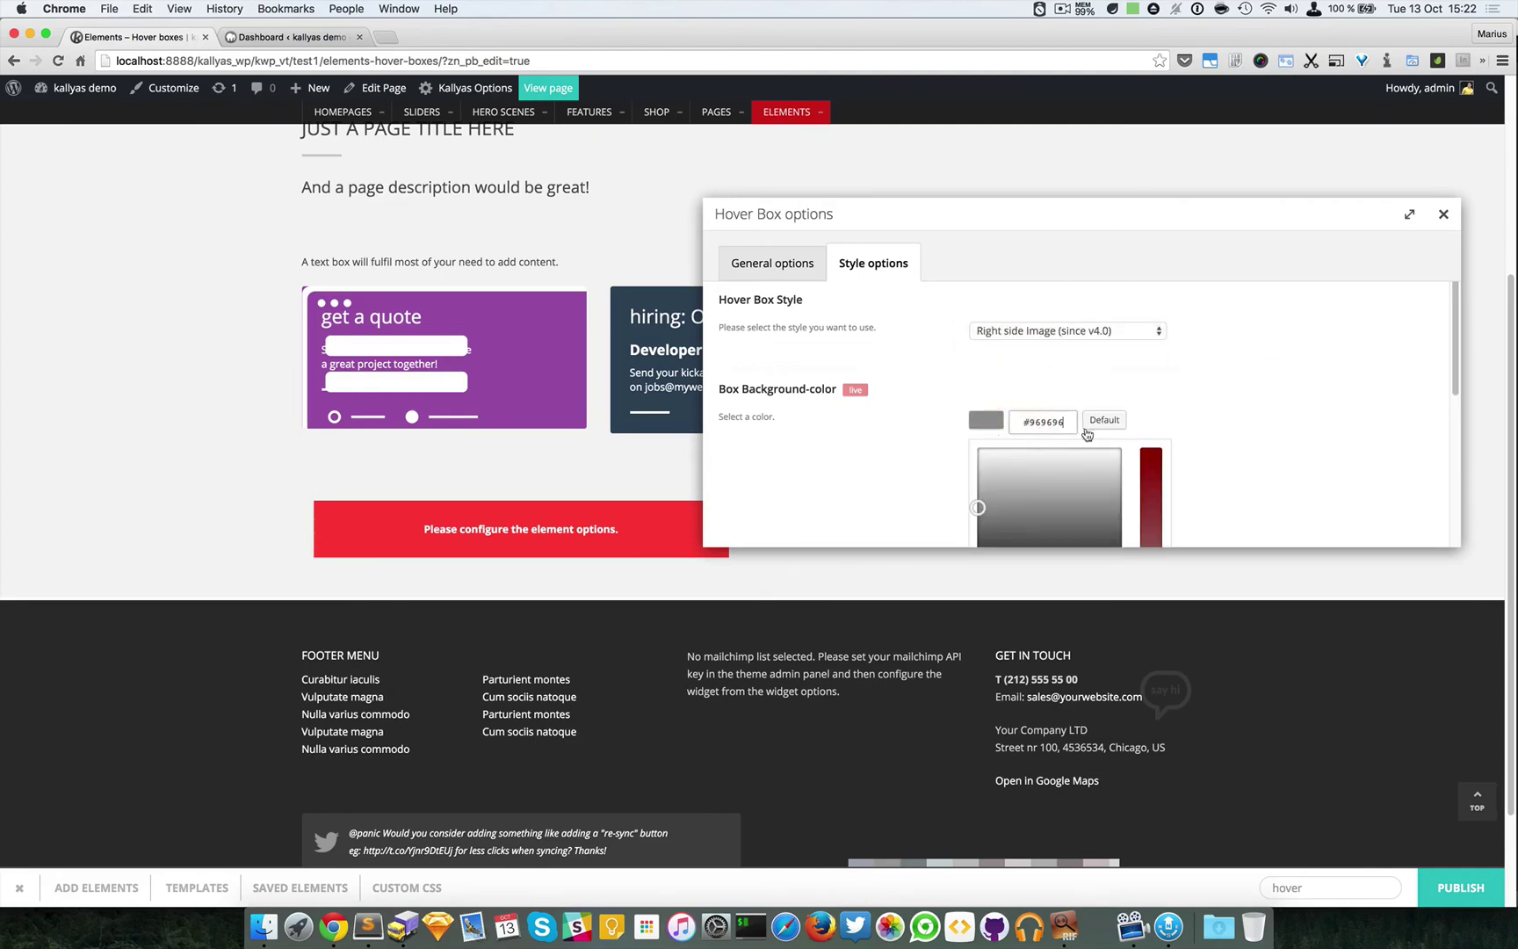
pyautogui.scroll(-1, 1082, 430)
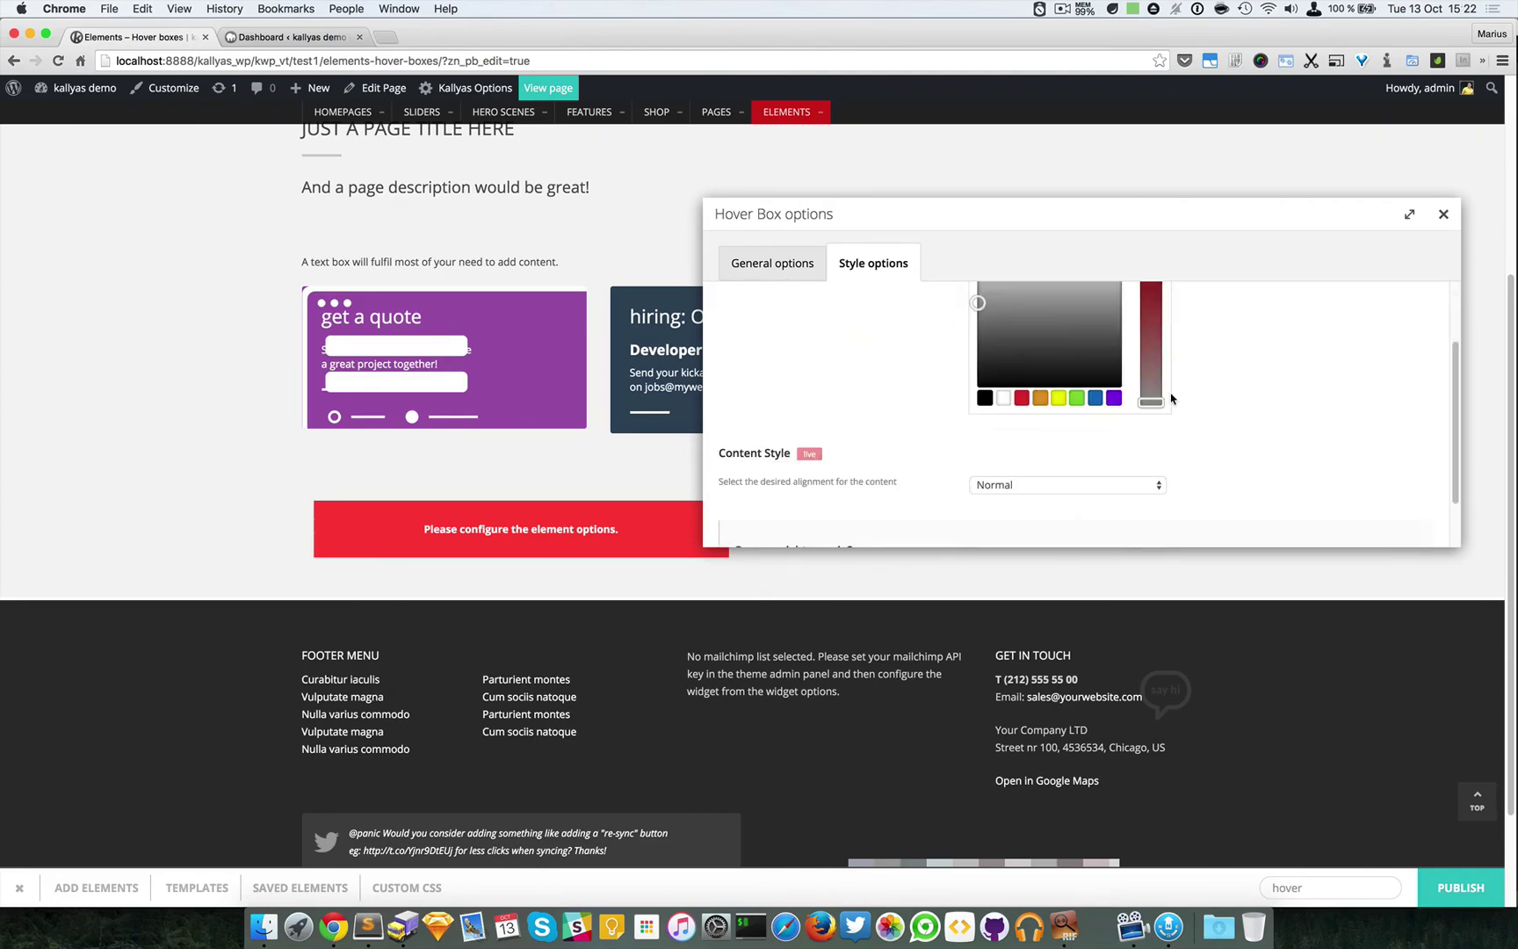
pyautogui.click(1077, 400)
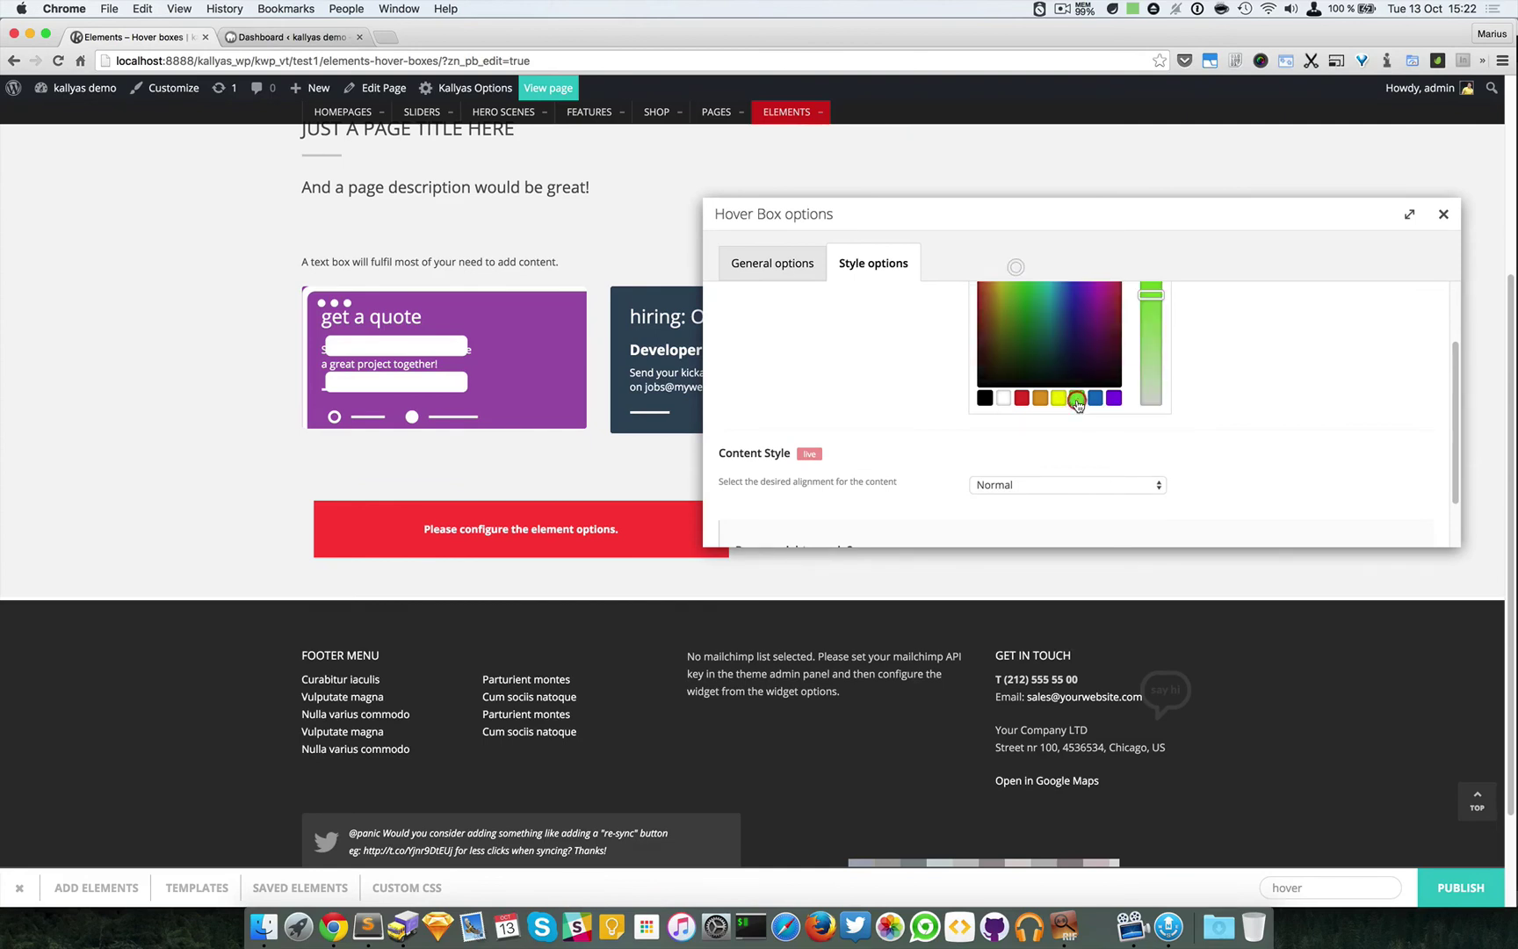
pyautogui.scroll(2, 1158, 353)
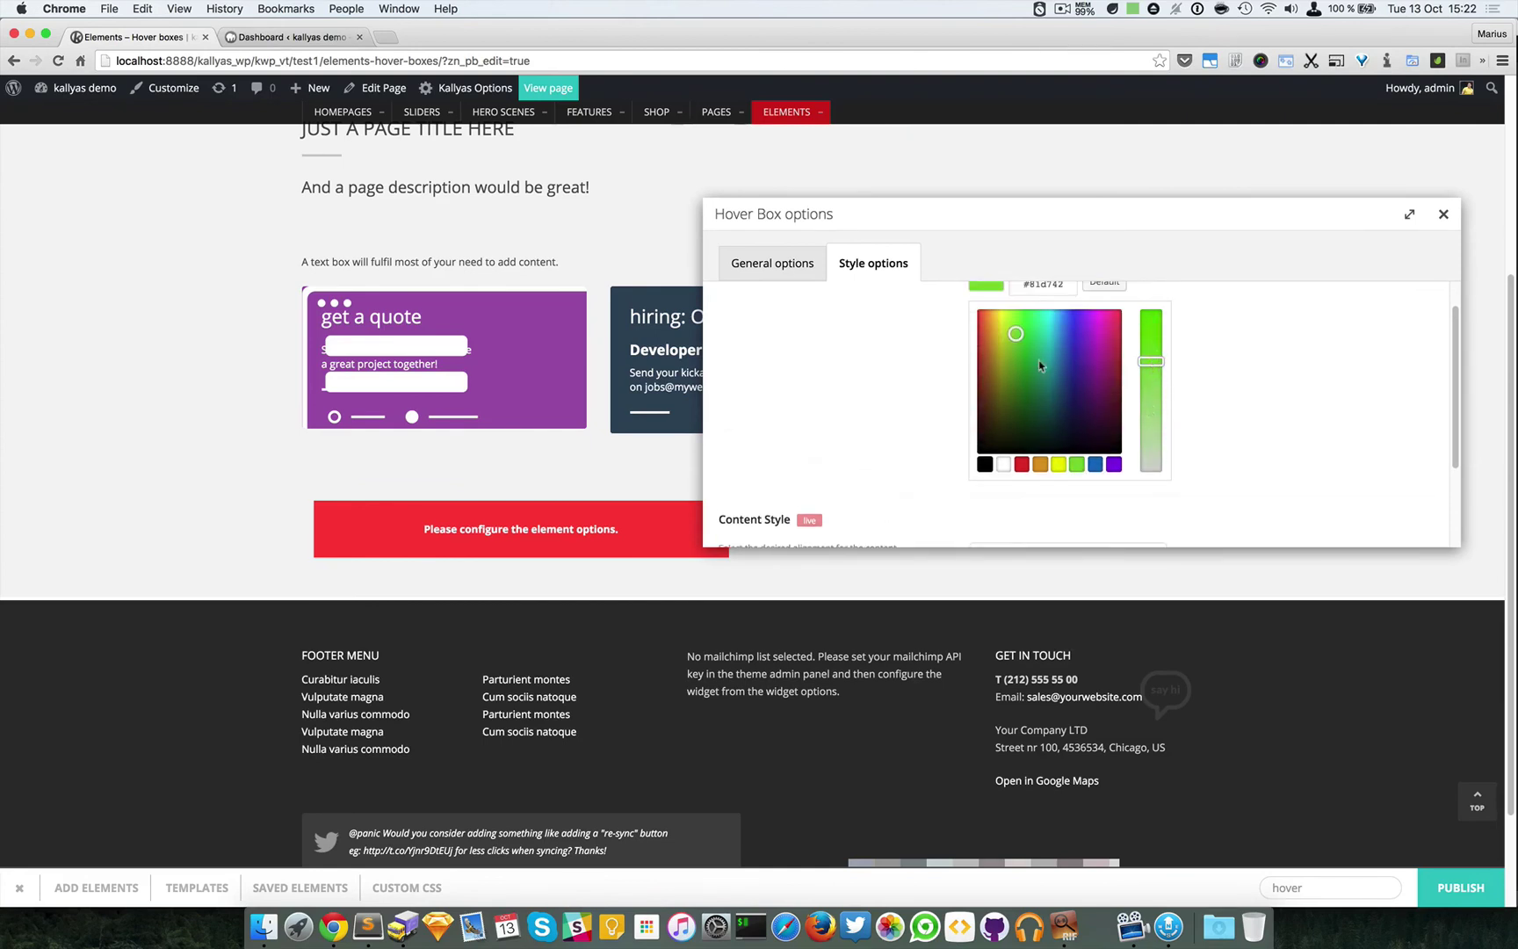
pyautogui.moveTo(1015, 334); pyautogui.dragTo(1012, 327)
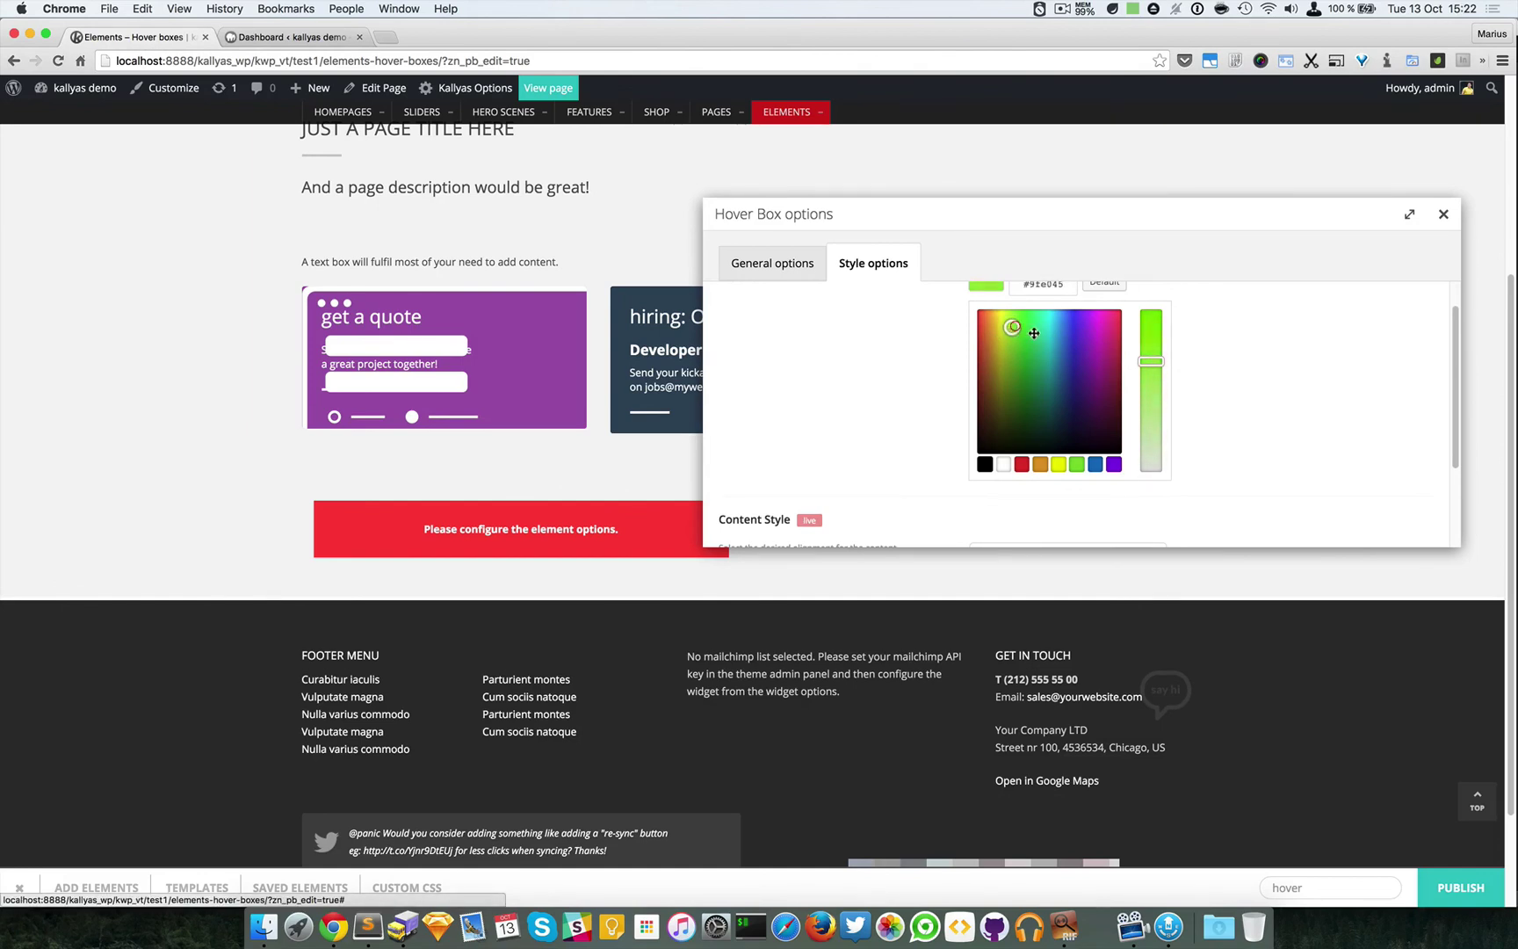
pyautogui.click(1271, 339)
pyautogui.click(1044, 316)
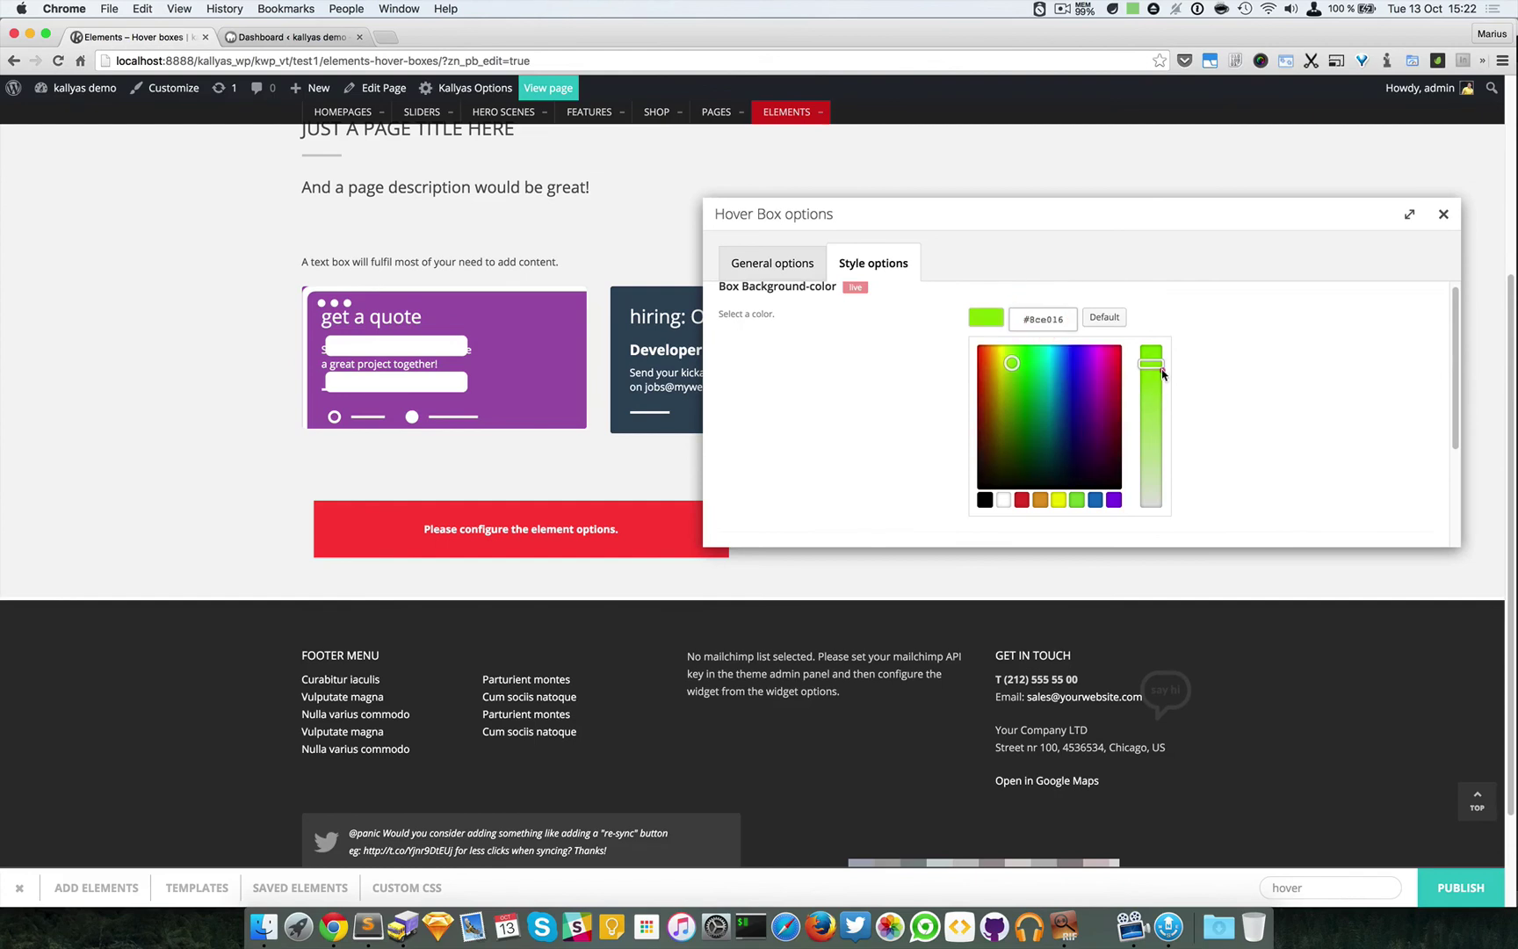
pyautogui.click(1233, 363)
# Keep Normal content alignment, set Remove right margin to No, and close the options.
pyautogui.click(1065, 409)
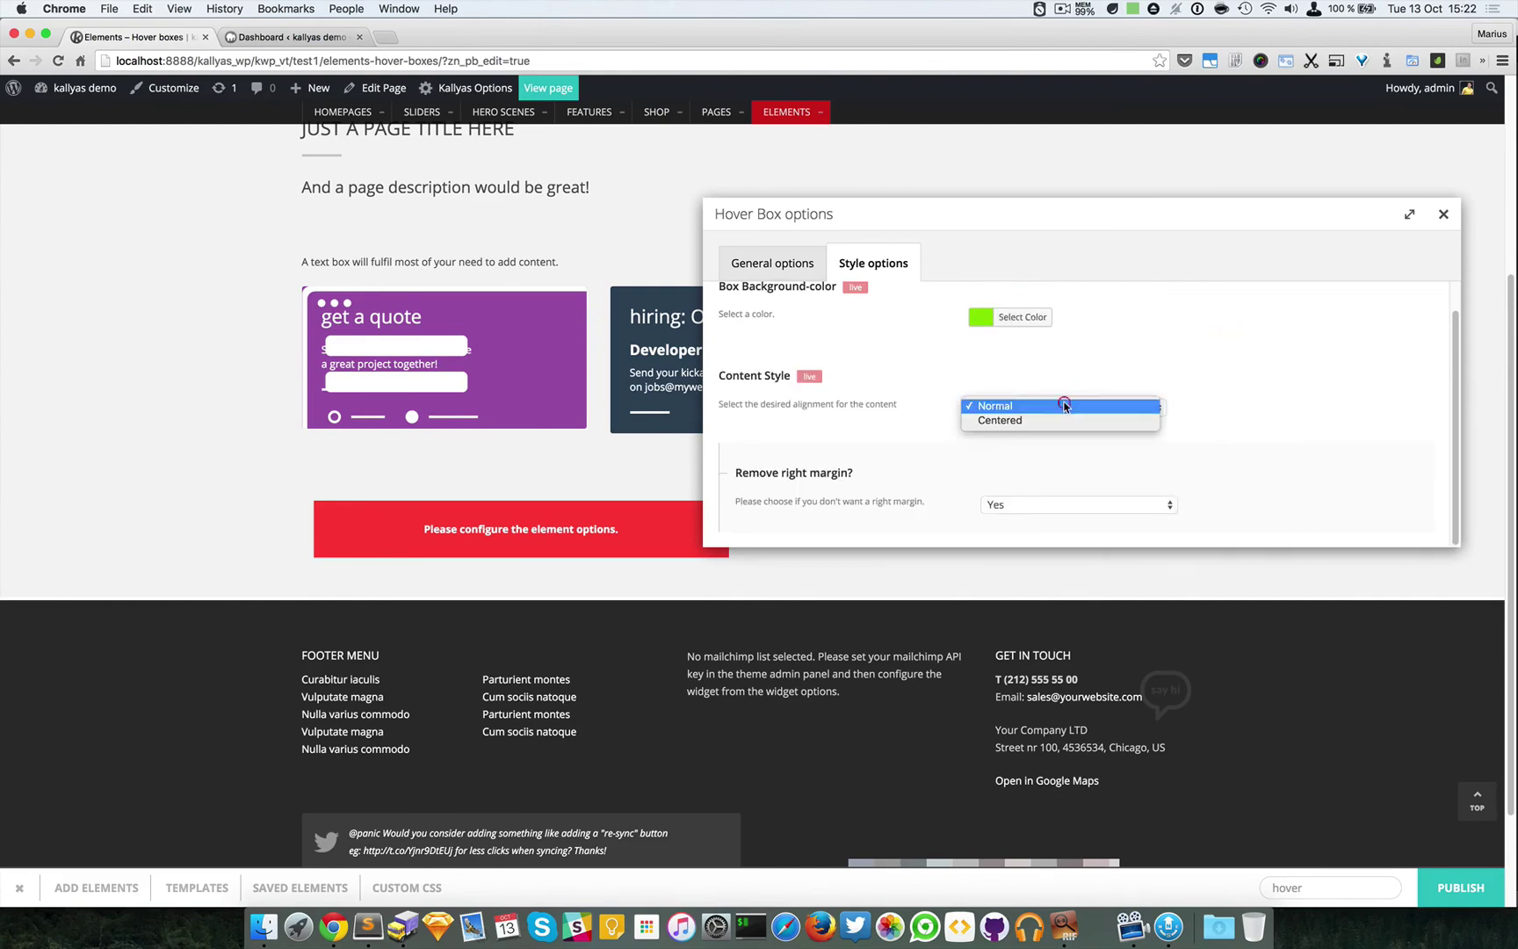
pyautogui.click(1246, 395)
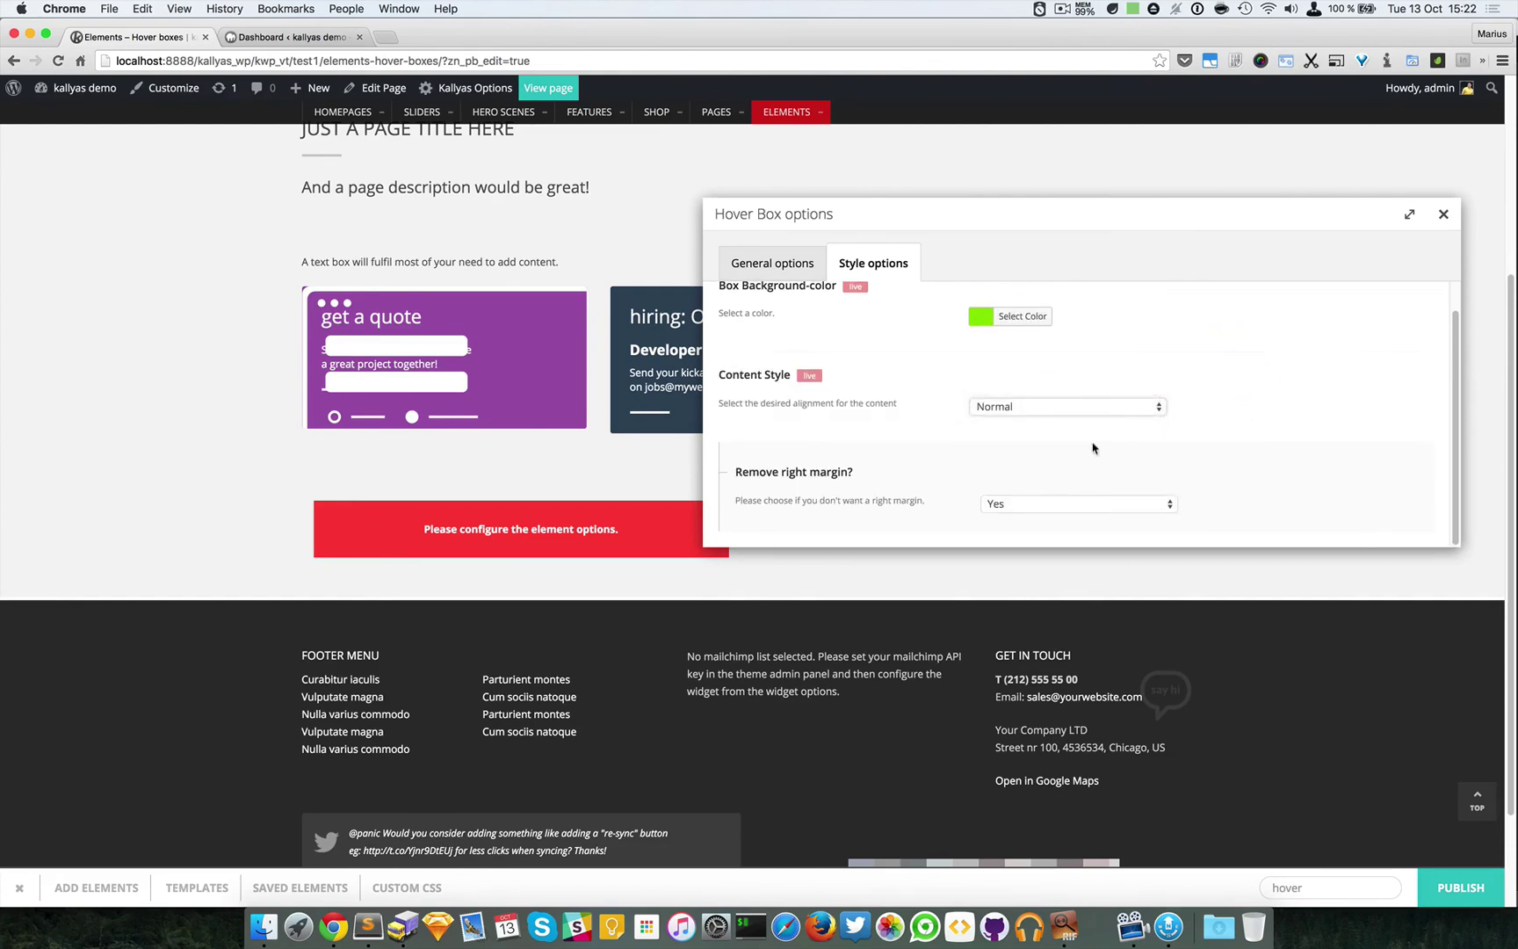
pyautogui.click(1061, 508)
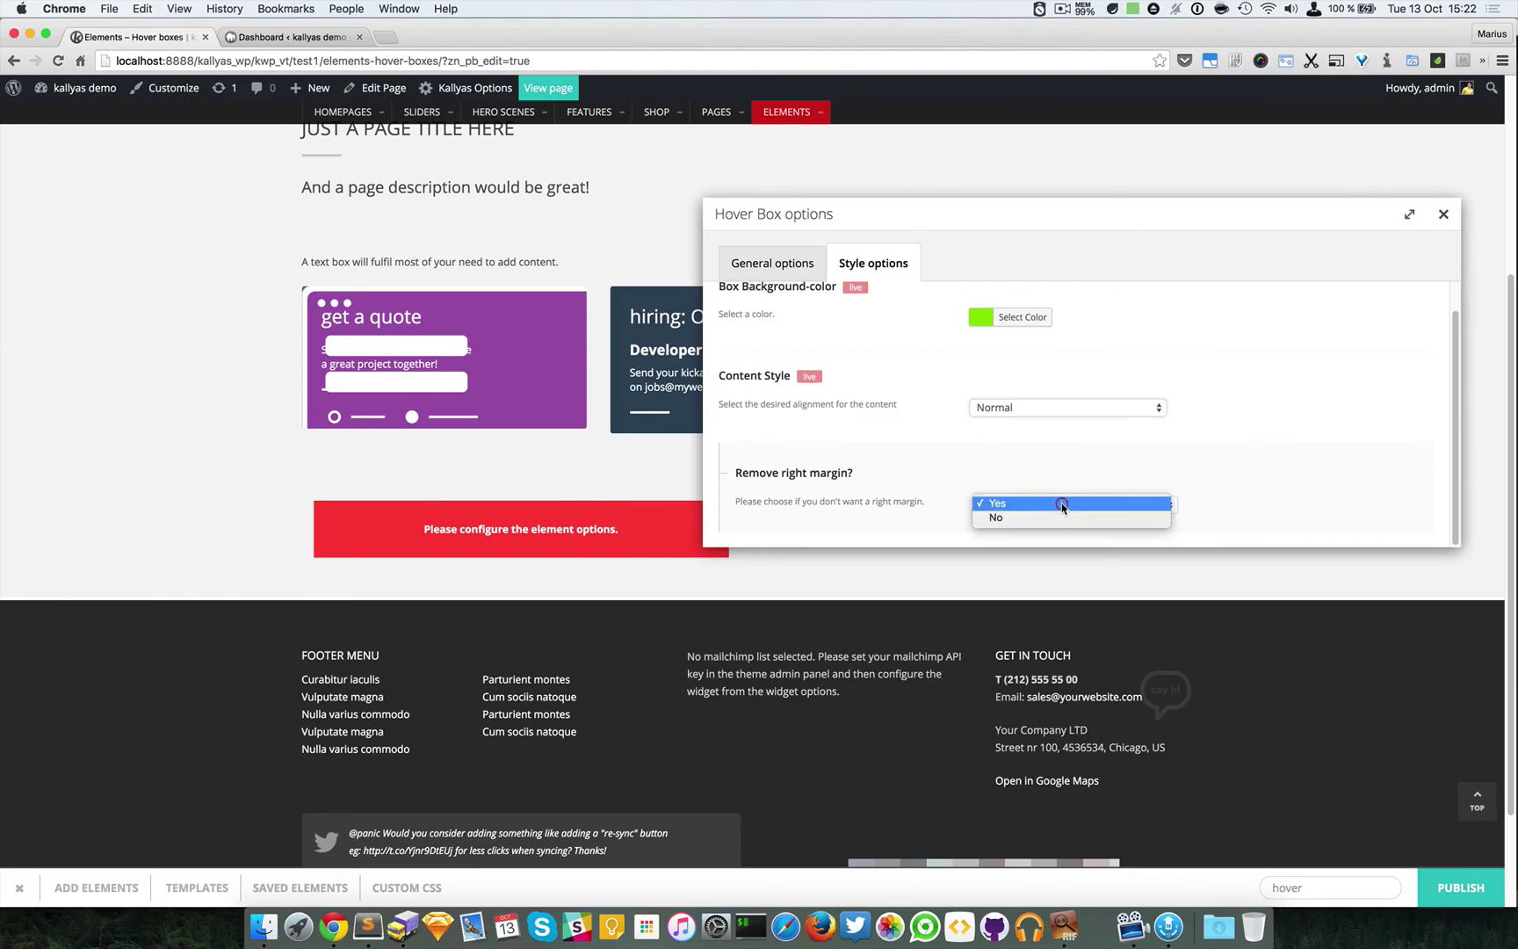
pyautogui.click(1061, 516)
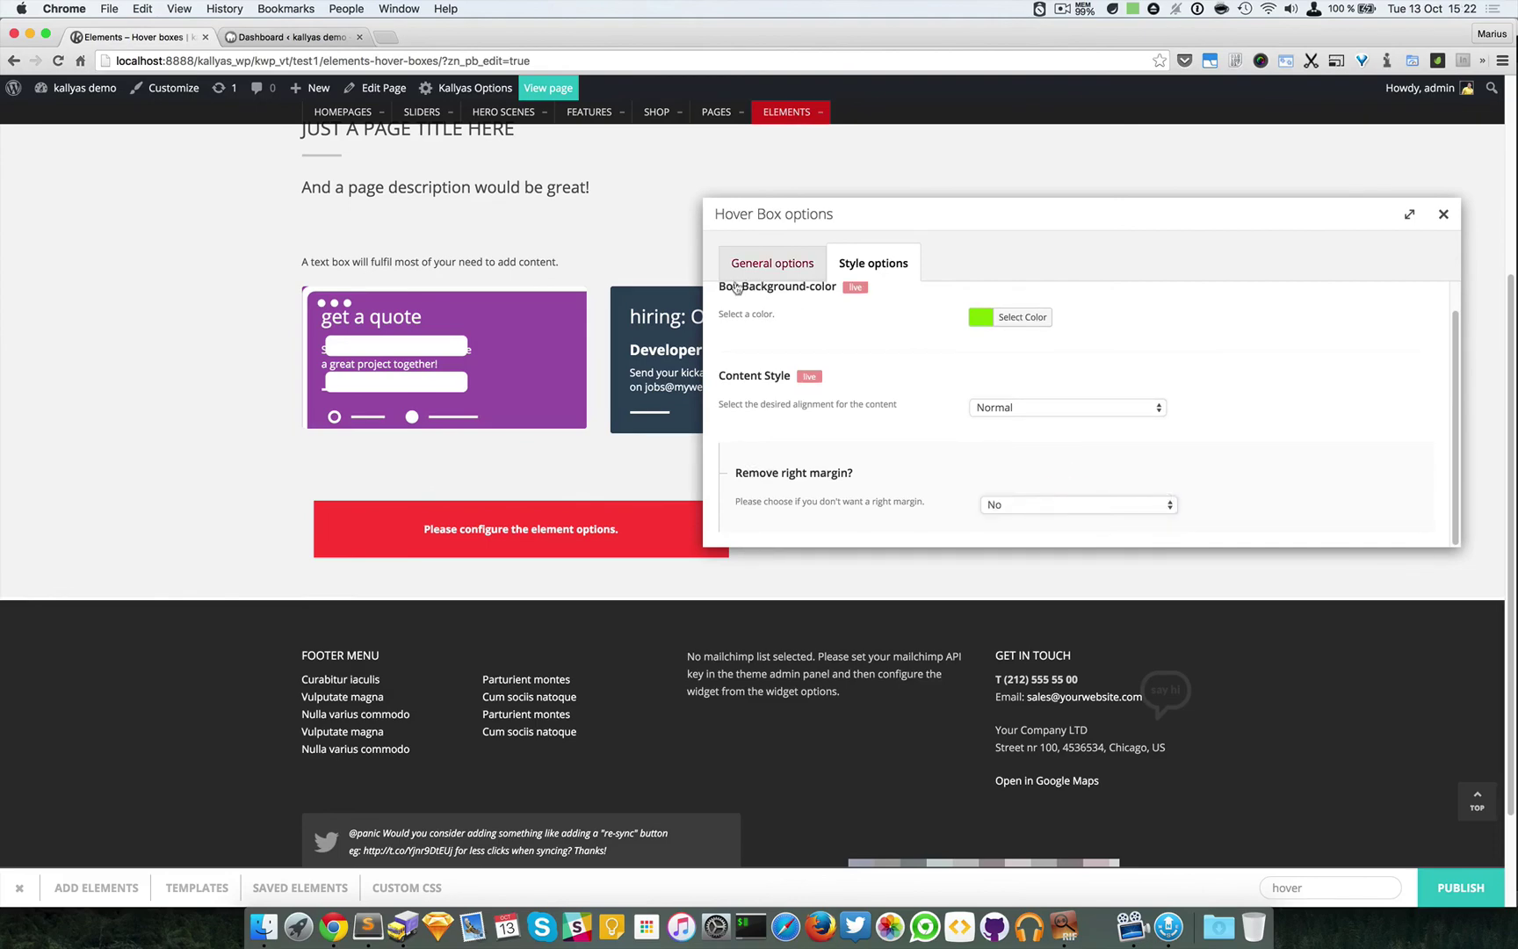
pyautogui.click(1443, 215)
pyautogui.scroll(-2, 1440, 216)
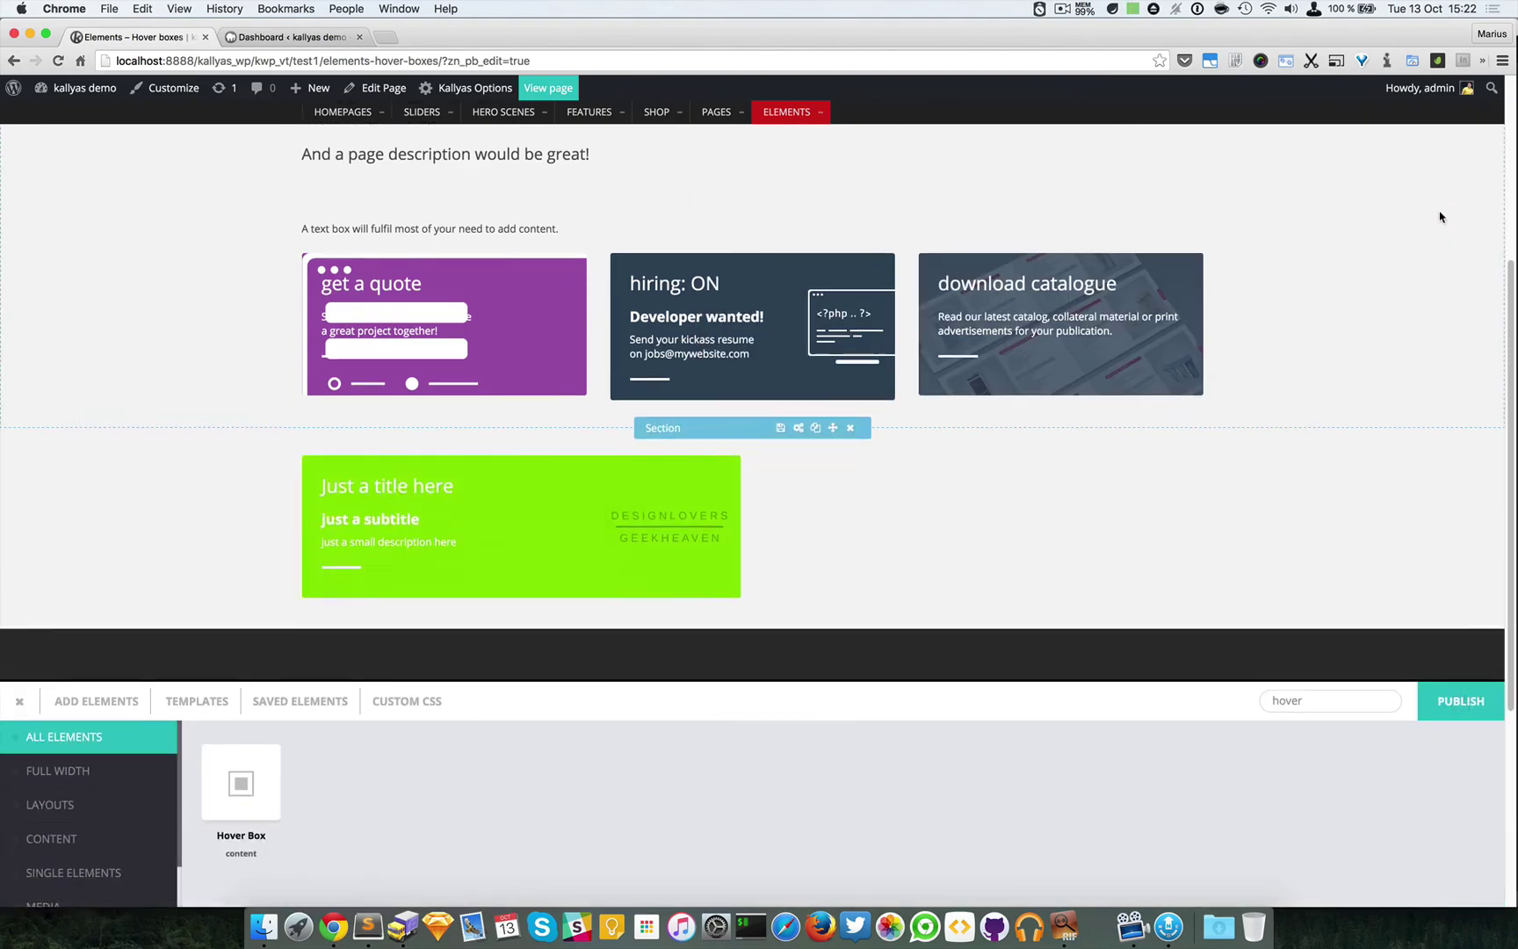